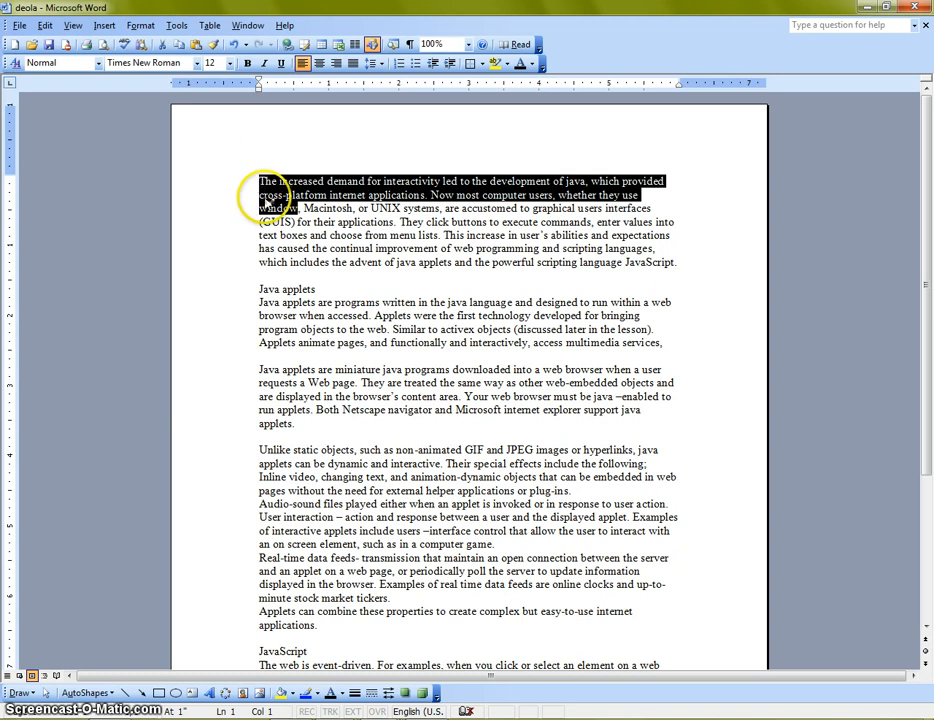
pyautogui.click(261, 196)
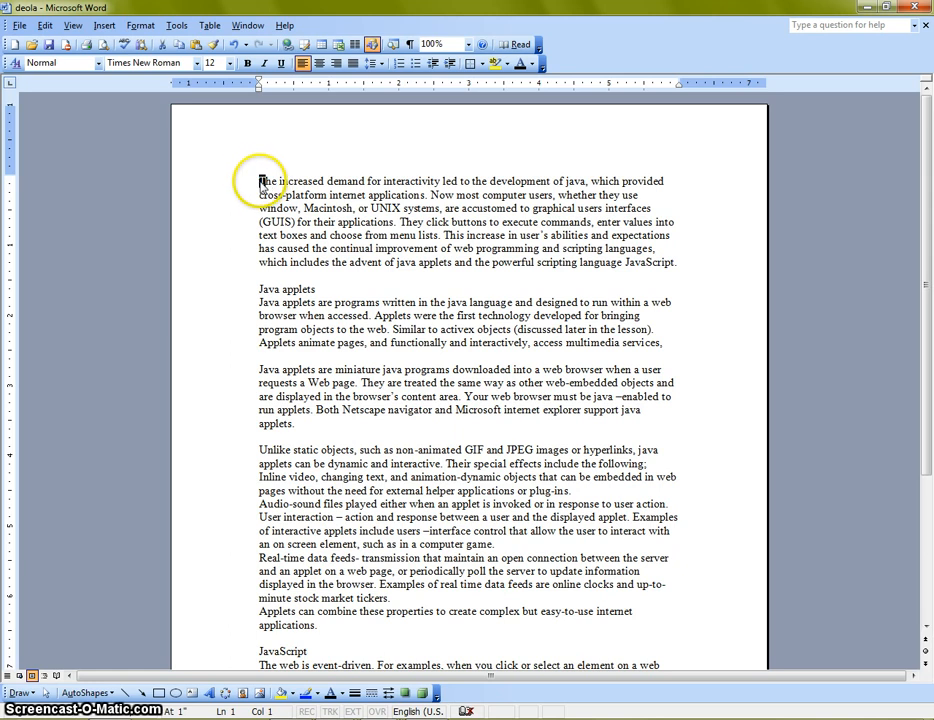
pyautogui.click(295, 181)
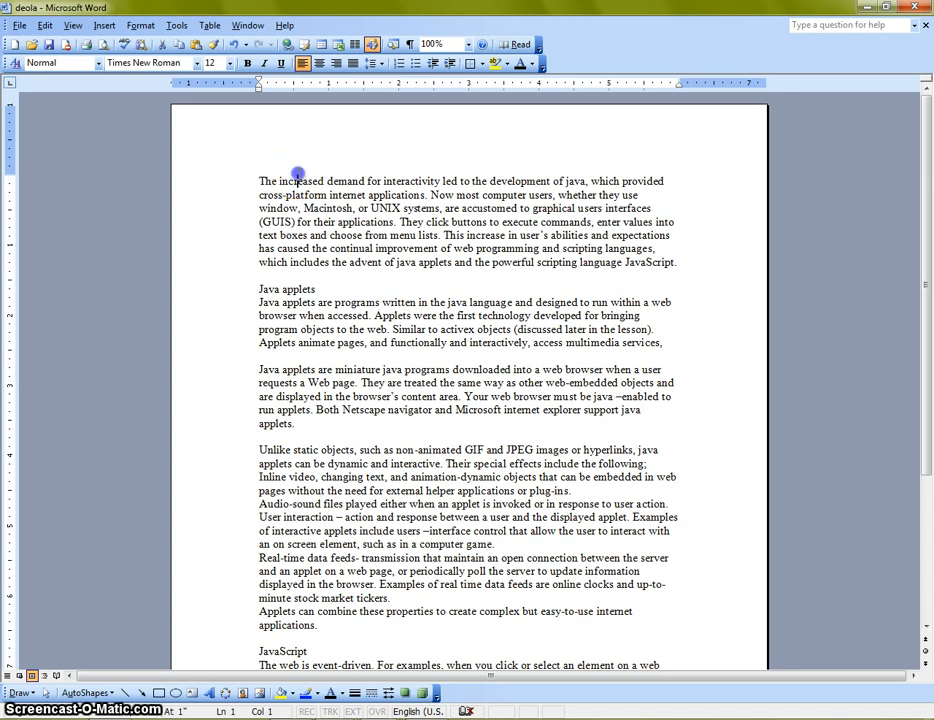
pyautogui.click(297, 176)
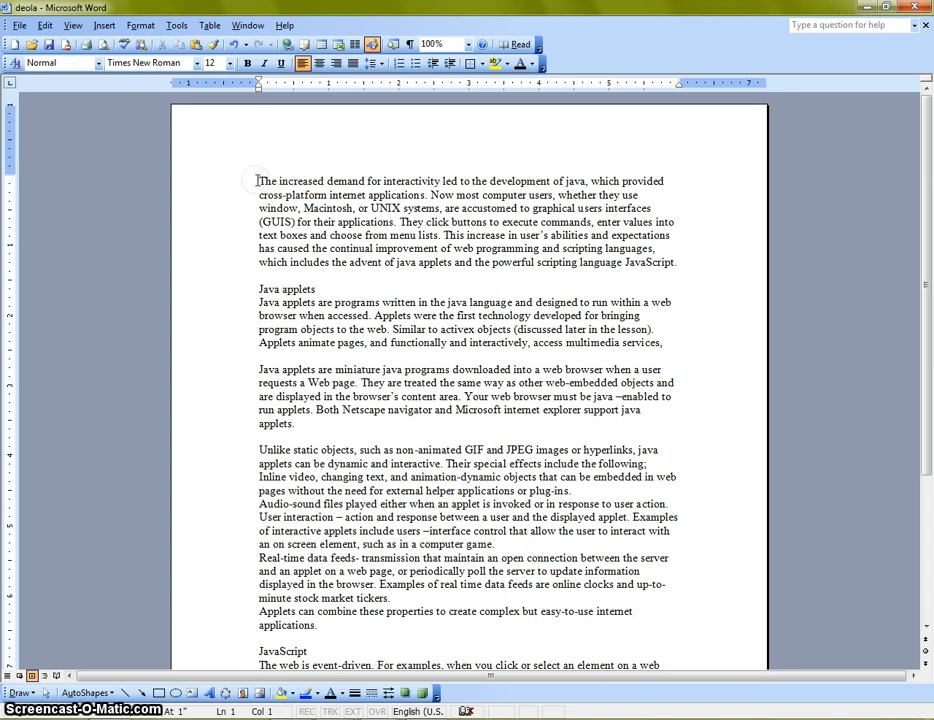
pyautogui.click(259, 181)
pyautogui.click(377, 171)
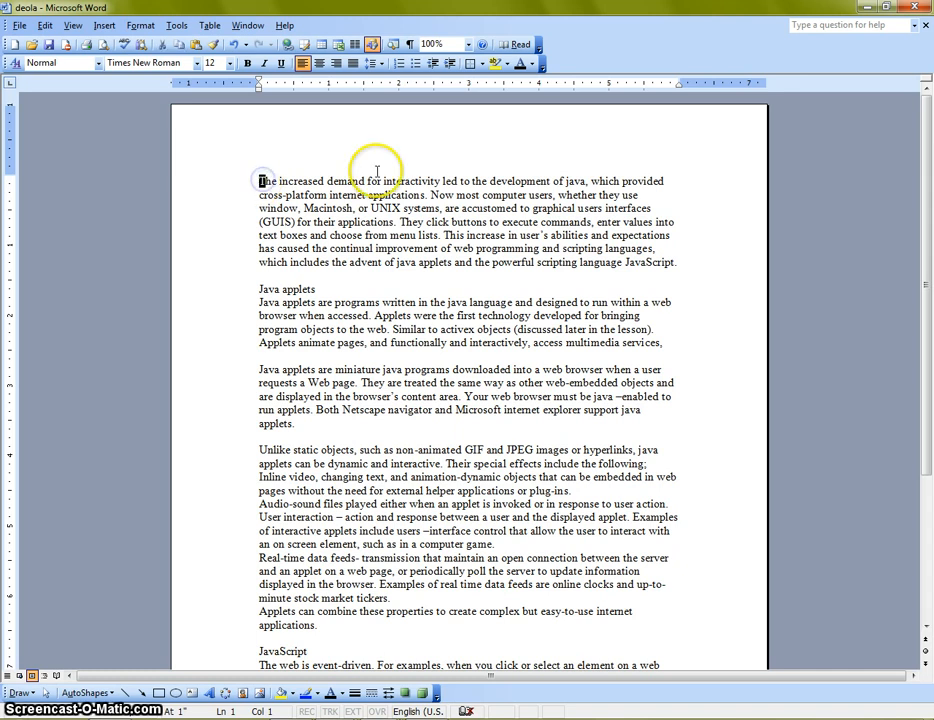
pyautogui.click(295, 180)
pyautogui.click(258, 181)
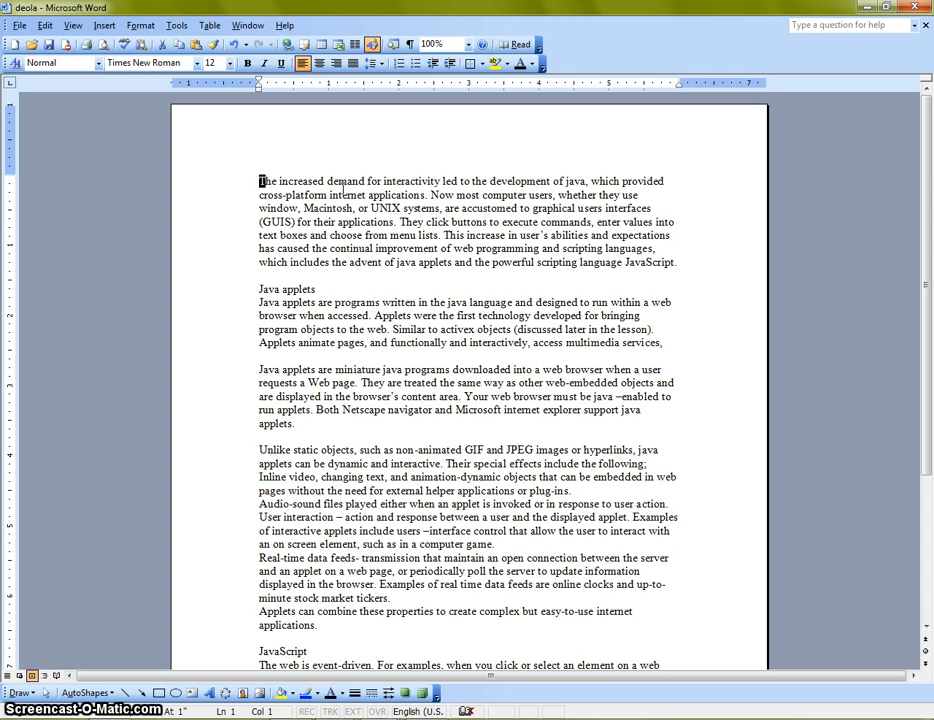
pyautogui.click(335, 183)
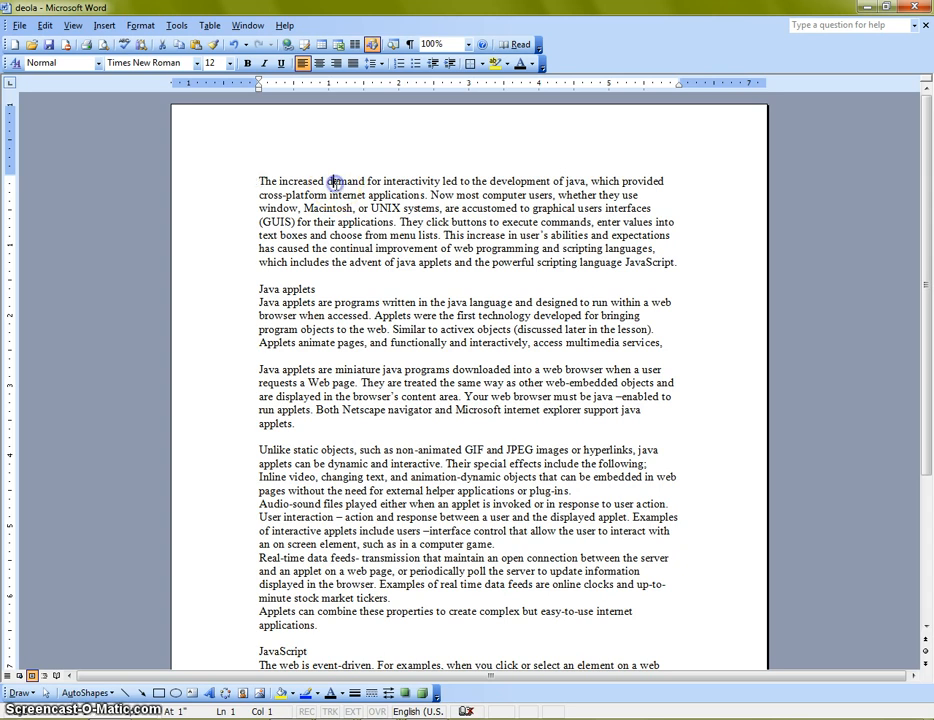
# Turn the opening paragraph's first letter into a Dropped cap in Times New Roman over 3 lines, and highlight the text beside it
pyautogui.click(259, 179)
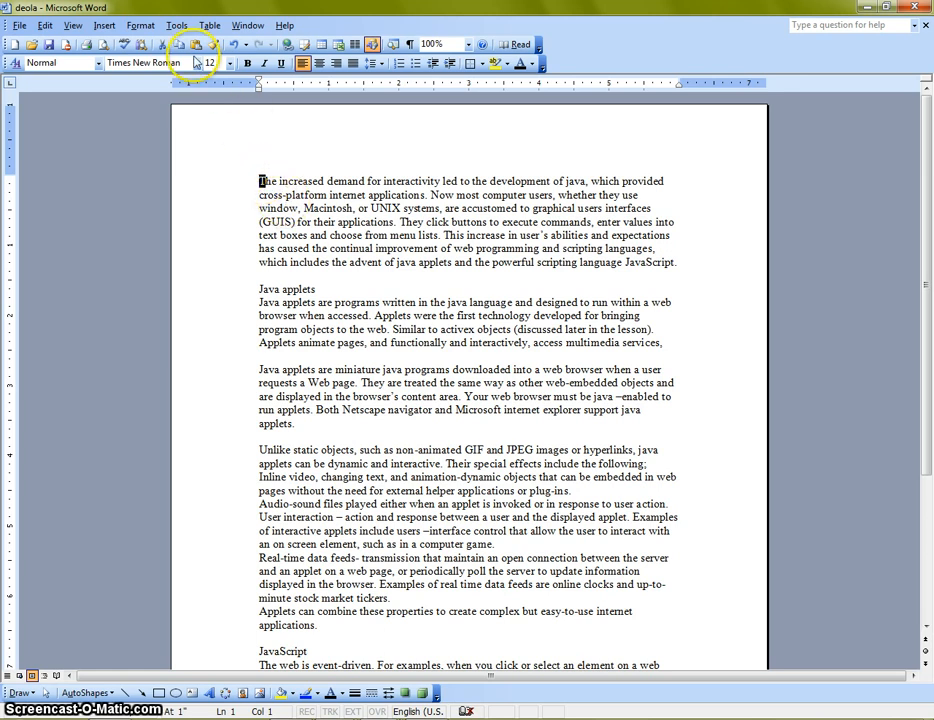
pyautogui.click(140, 27)
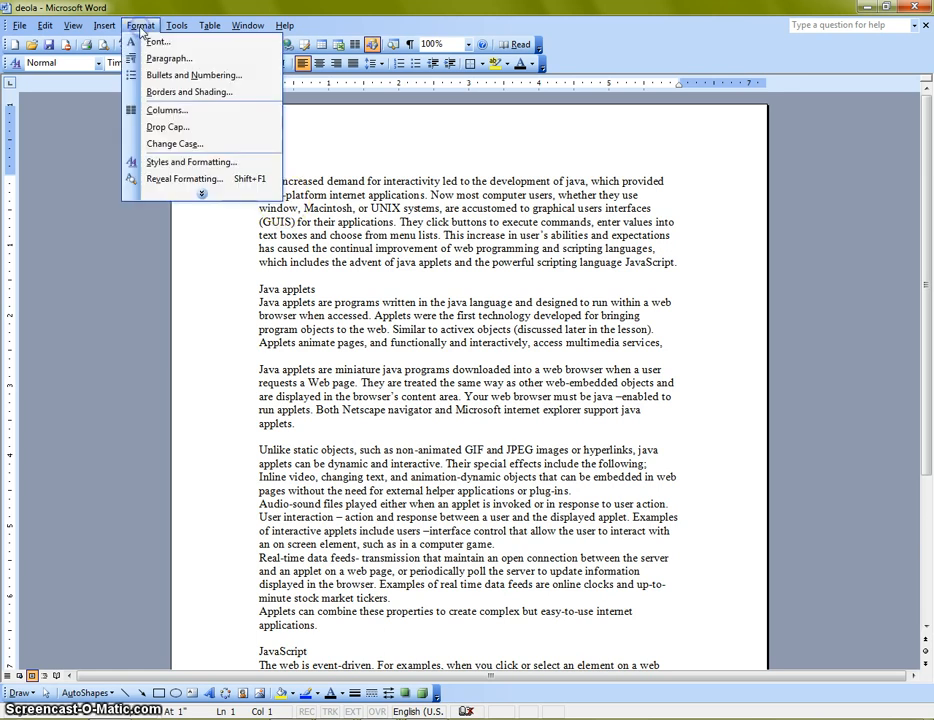
pyautogui.click(181, 130)
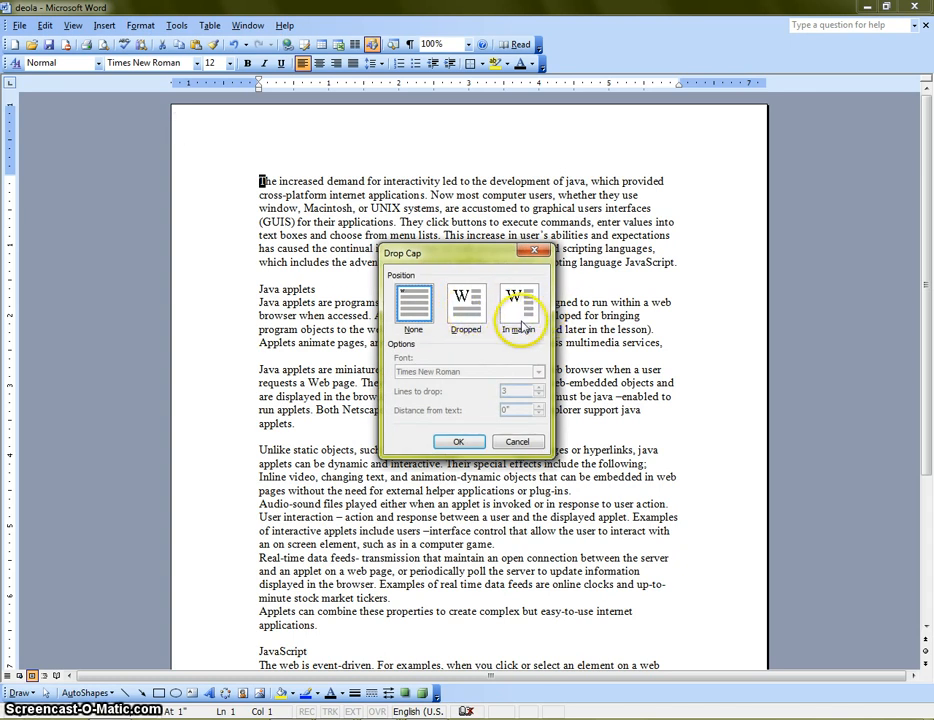
pyautogui.click(474, 304)
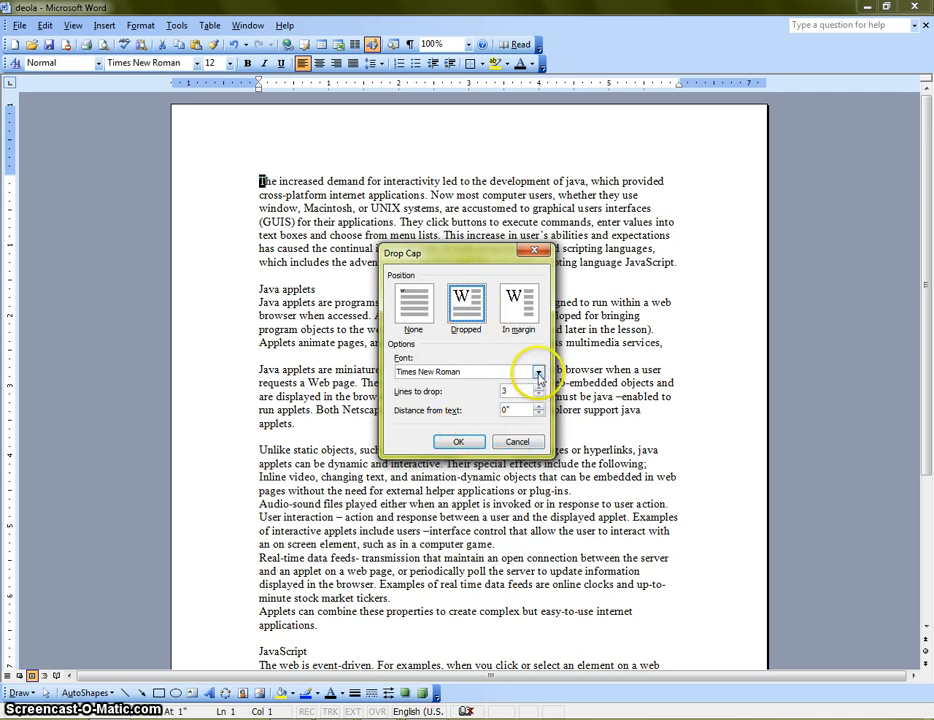
pyautogui.click(538, 372)
pyautogui.moveTo(540, 411)
pyautogui.mouseDown()
pyautogui.moveTo(538, 387)
pyautogui.moveTo(540, 419)
pyautogui.mouseUp()
pyautogui.click(538, 372)
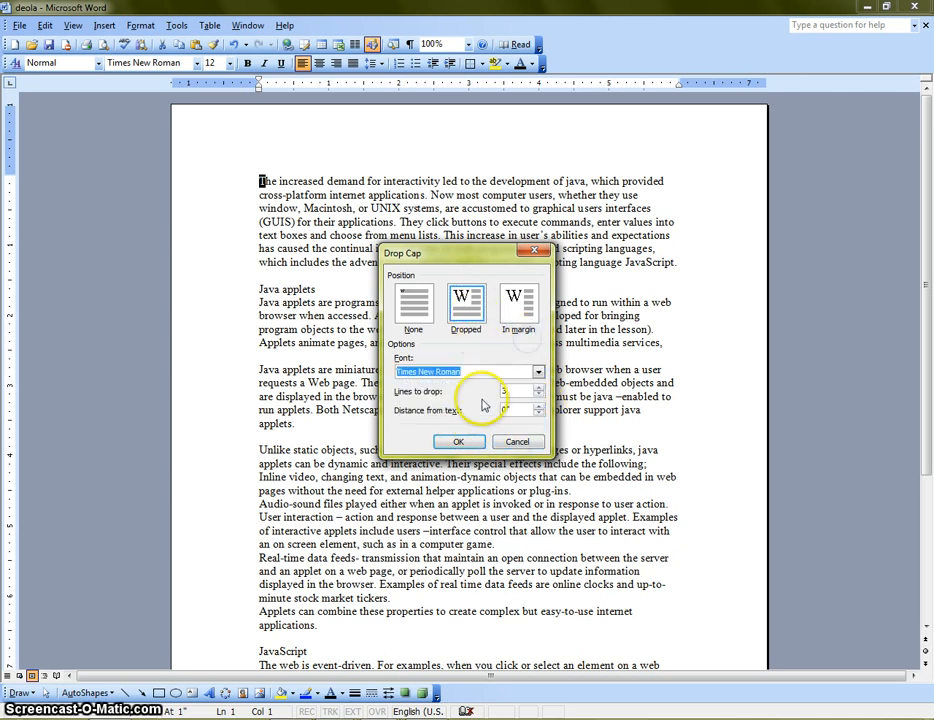
pyautogui.click(460, 443)
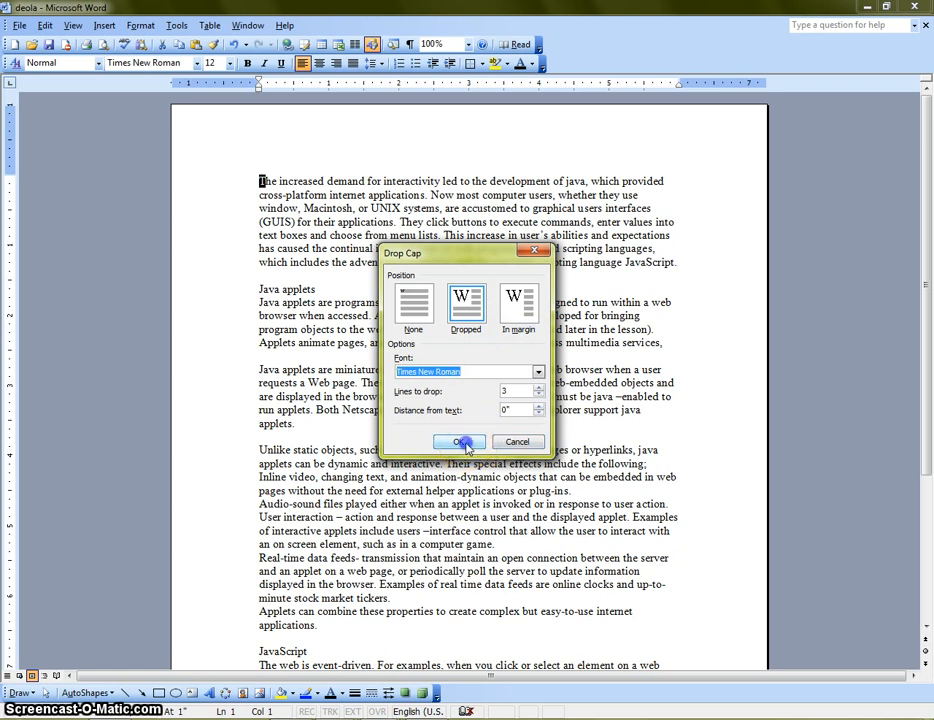
pyautogui.click(466, 443)
pyautogui.click(351, 344)
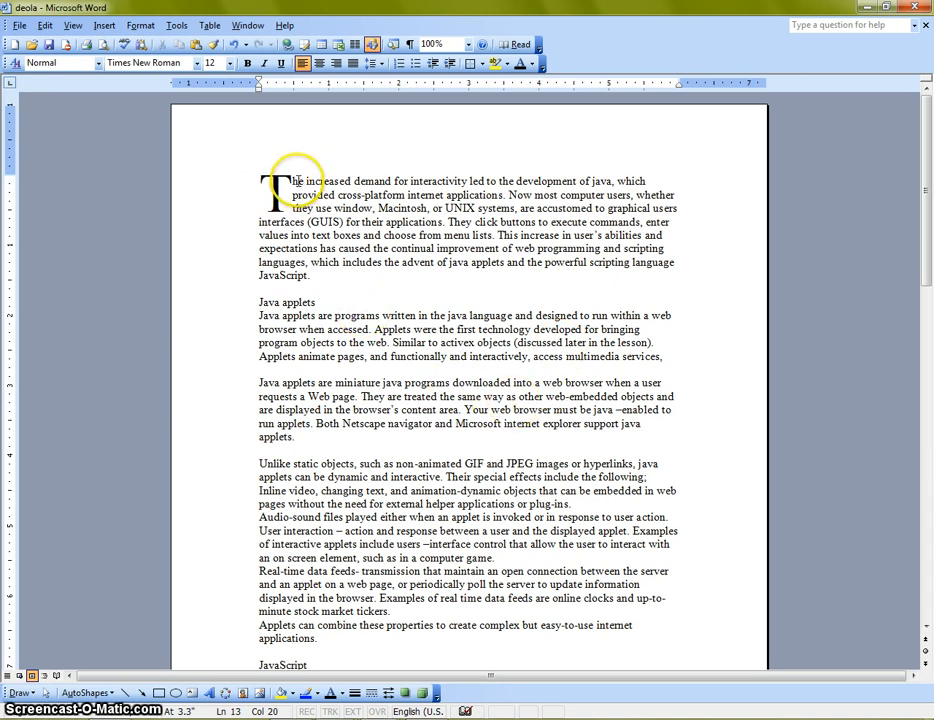
pyautogui.moveTo(298, 181); pyautogui.dragTo(353, 183)
pyautogui.moveTo(293, 195); pyautogui.dragTo(360, 196)
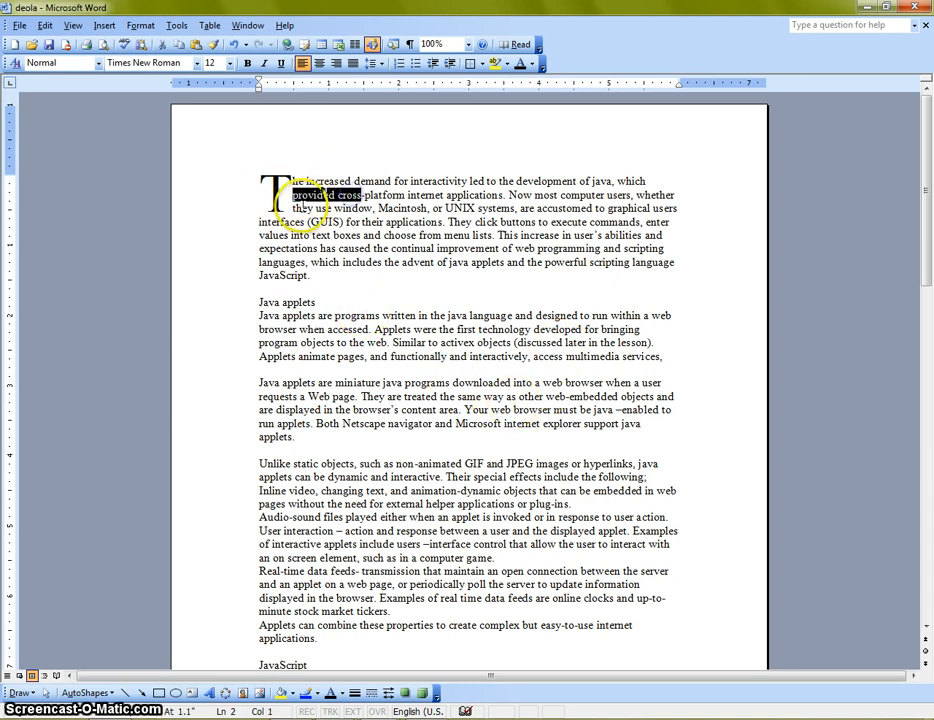
pyautogui.moveTo(293, 208); pyautogui.dragTo(371, 208)
# Set the drop cap's lines to drop to 4 and highlight the text lines beside the enlarged letter
pyautogui.click(278, 190)
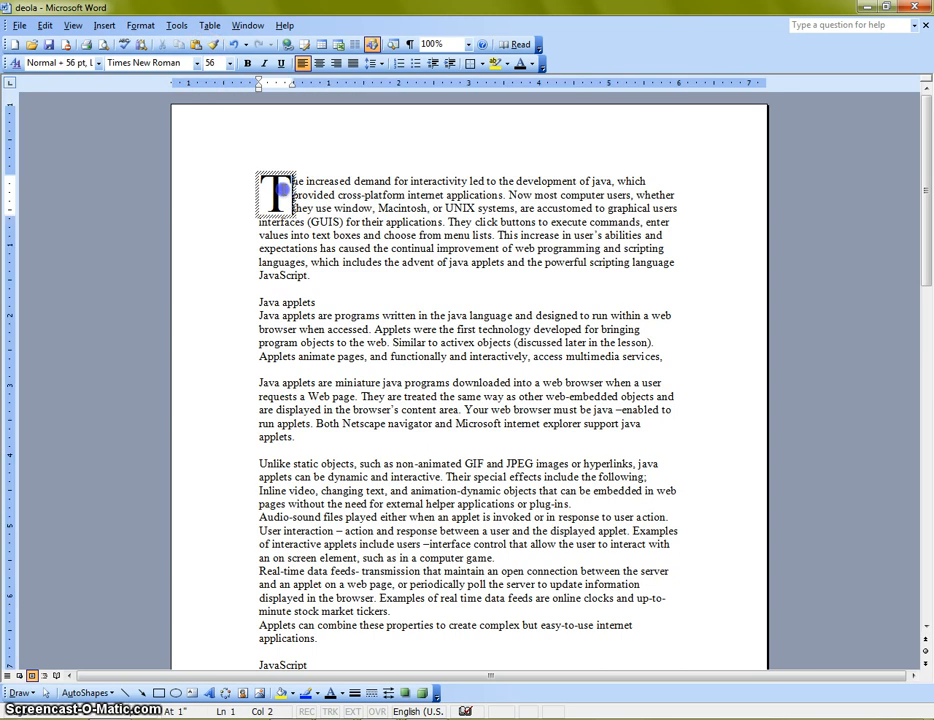
pyautogui.click(140, 25)
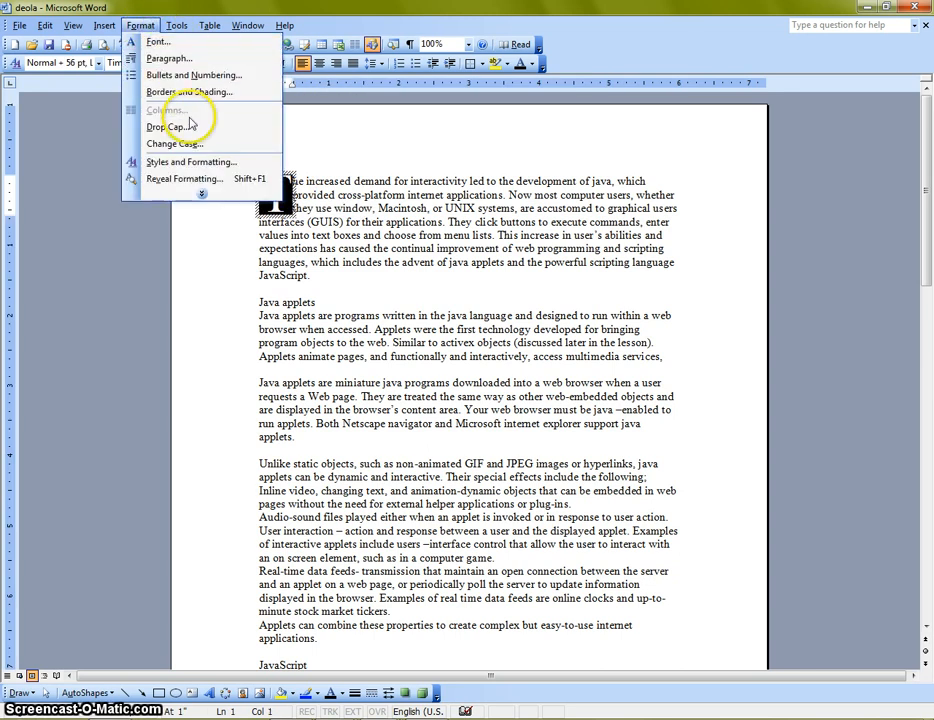
pyautogui.click(190, 125)
pyautogui.click(540, 387)
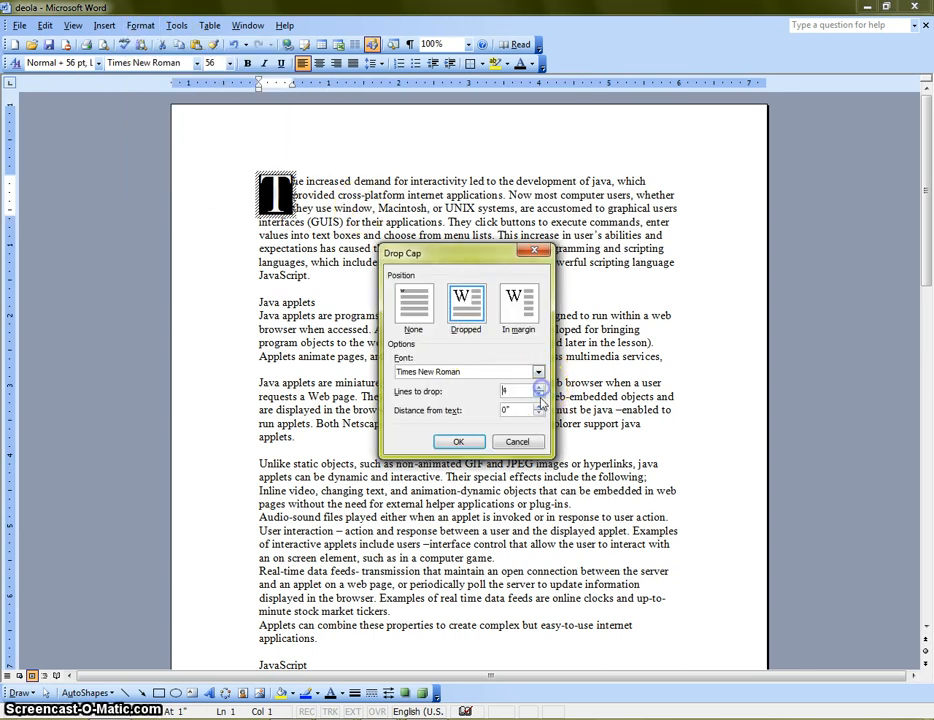
pyautogui.click(458, 441)
pyautogui.click(410, 382)
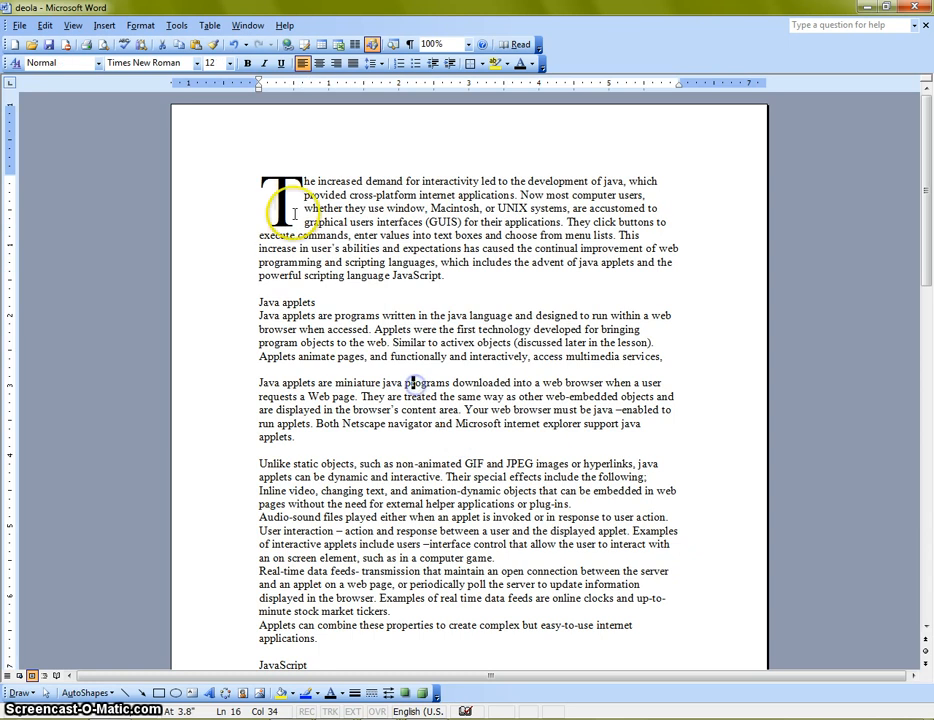
pyautogui.moveTo(303, 182); pyautogui.dragTo(336, 222)
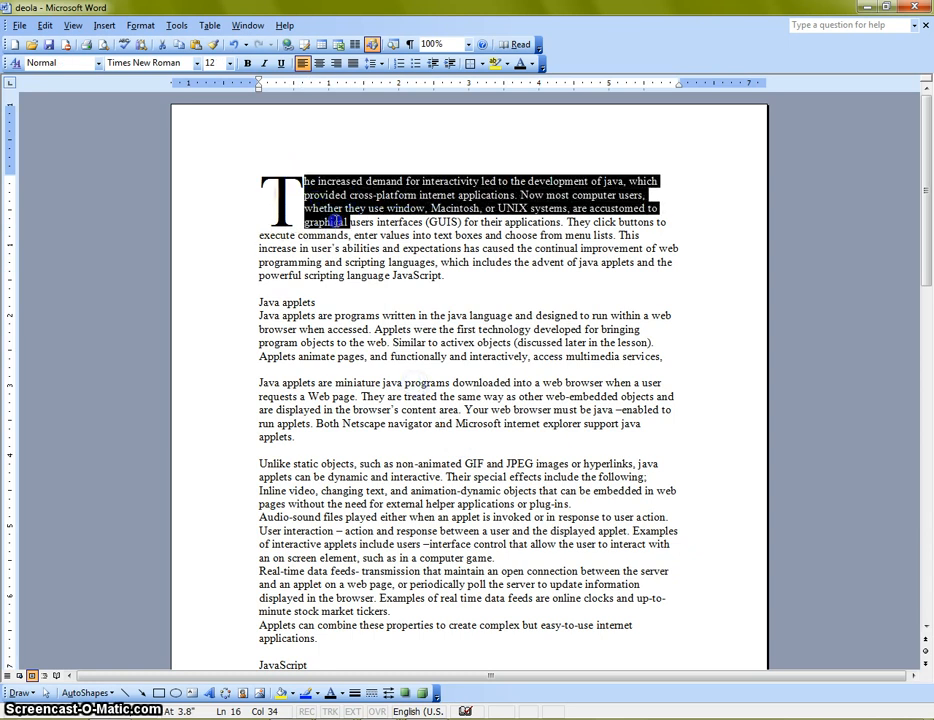
# Reduce the opening paragraph's drop cap to 2 lines to drop
pyautogui.click(281, 195)
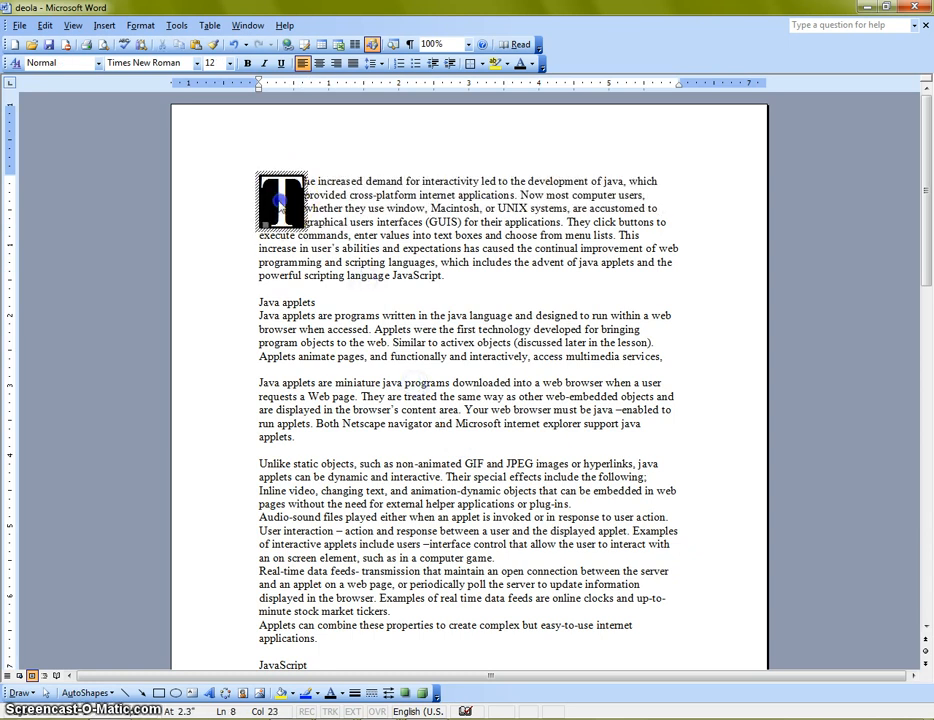
pyautogui.click(140, 25)
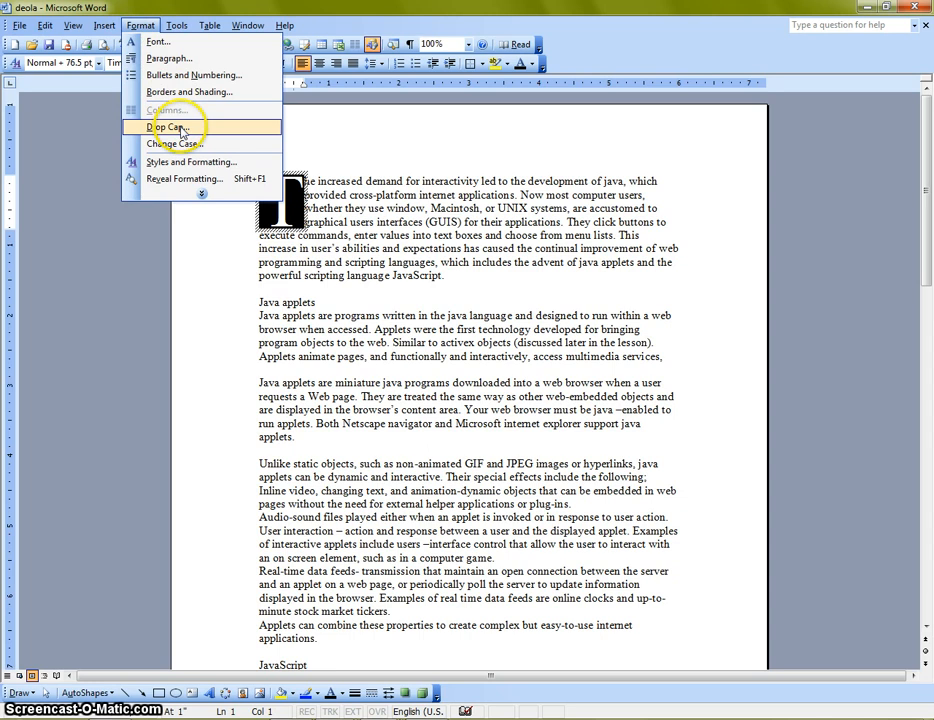
pyautogui.click(138, 122)
pyautogui.click(539, 395)
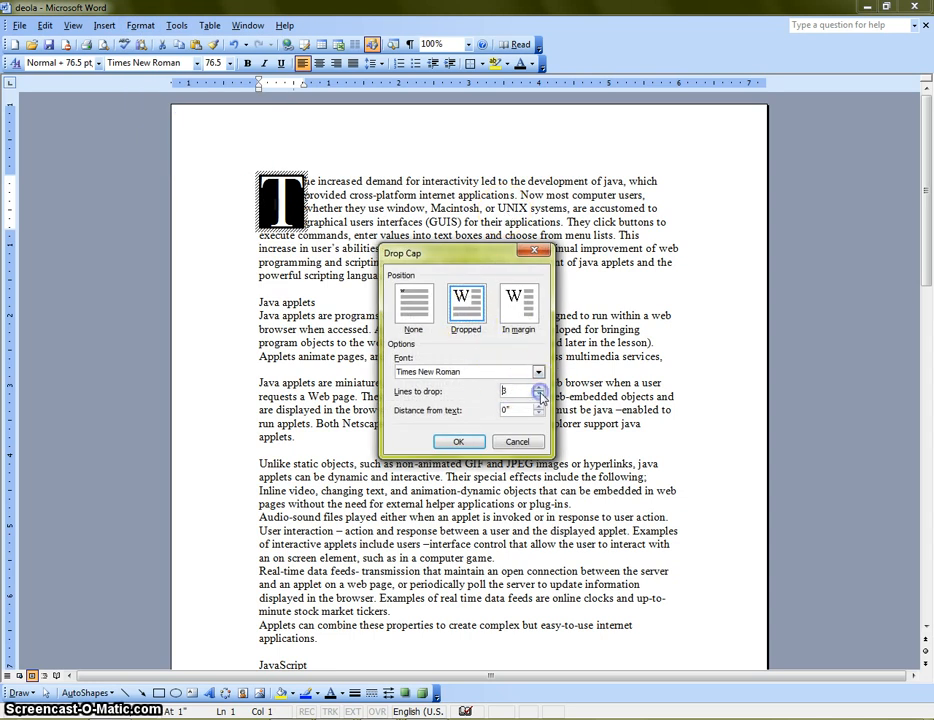
pyautogui.click(458, 441)
pyautogui.click(373, 302)
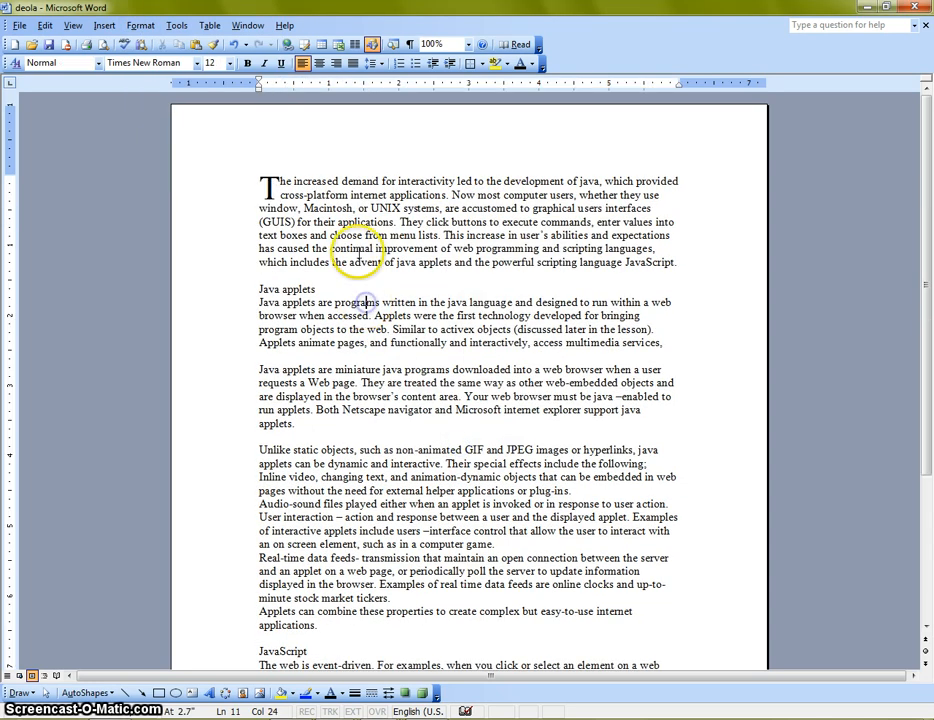
# Set the lines to drop for the opening paragraph's drop cap to 3
pyautogui.click(268, 186)
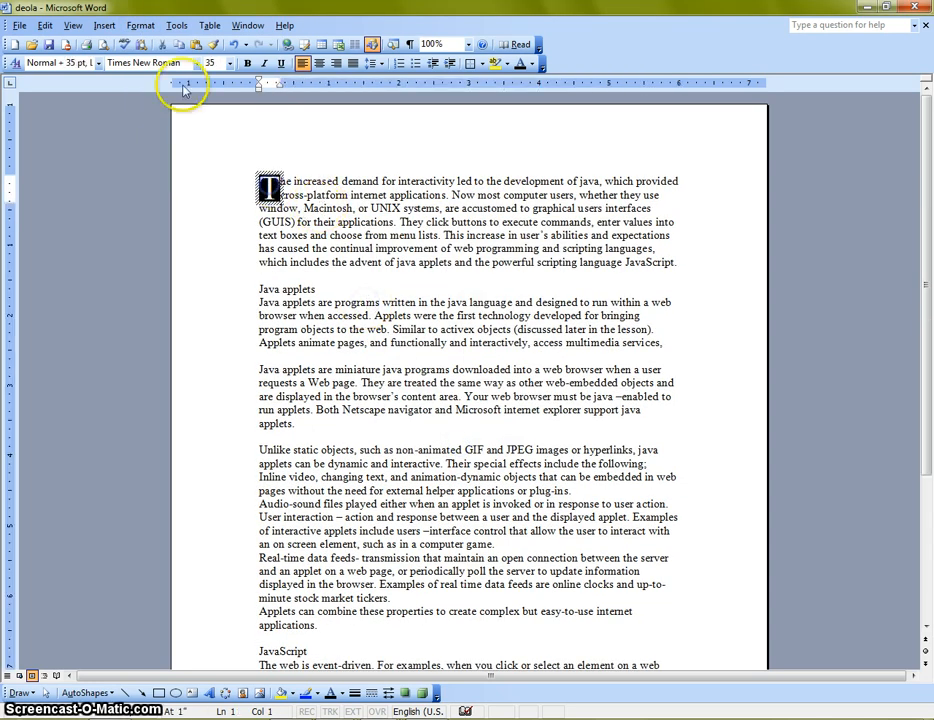
pyautogui.click(140, 25)
pyautogui.click(190, 130)
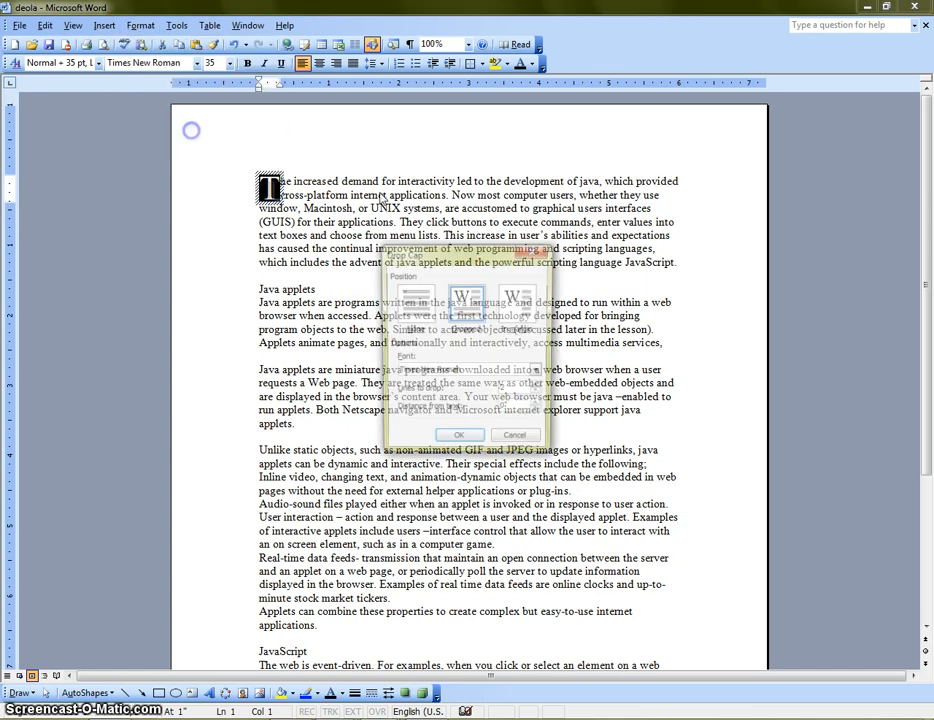
pyautogui.click(540, 388)
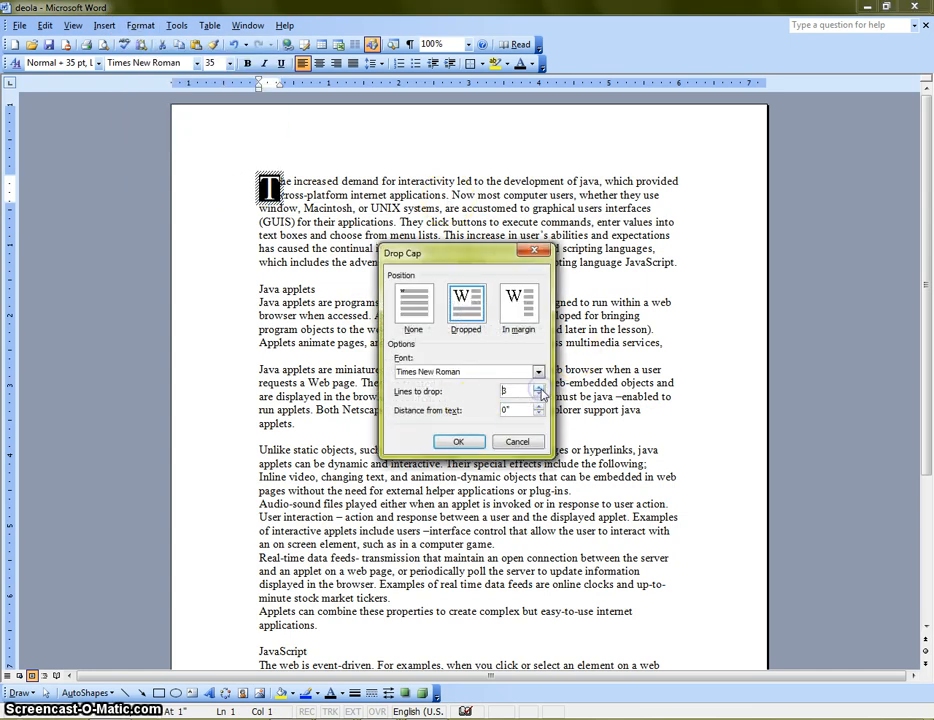
pyautogui.click(468, 441)
pyautogui.click(390, 328)
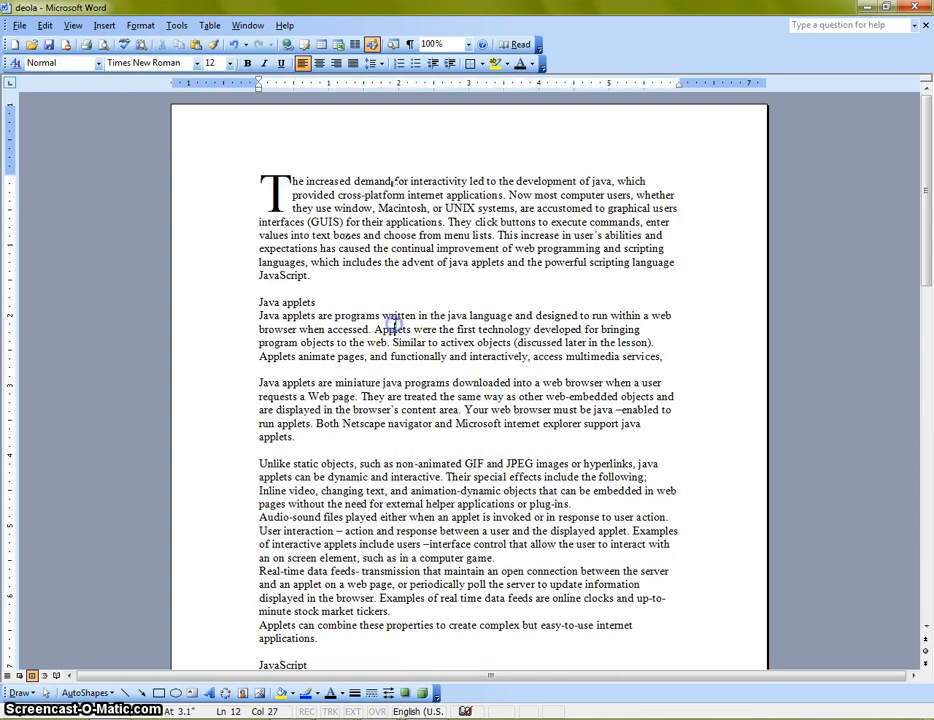
# Change the font of the drop cap letter T to Sherwood
pyautogui.click(273, 195)
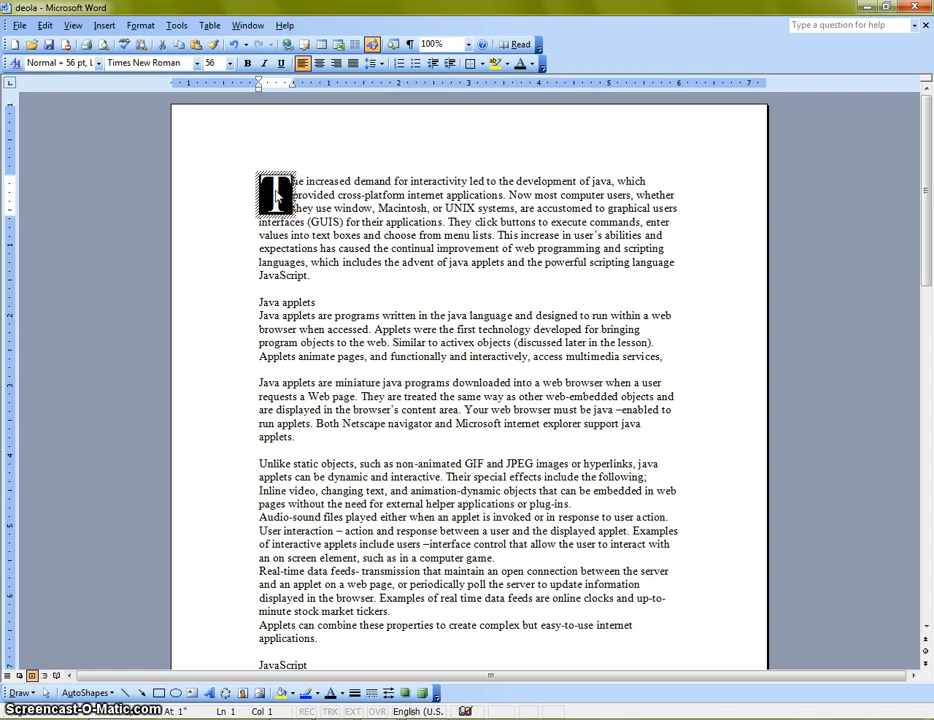
pyautogui.click(336, 184)
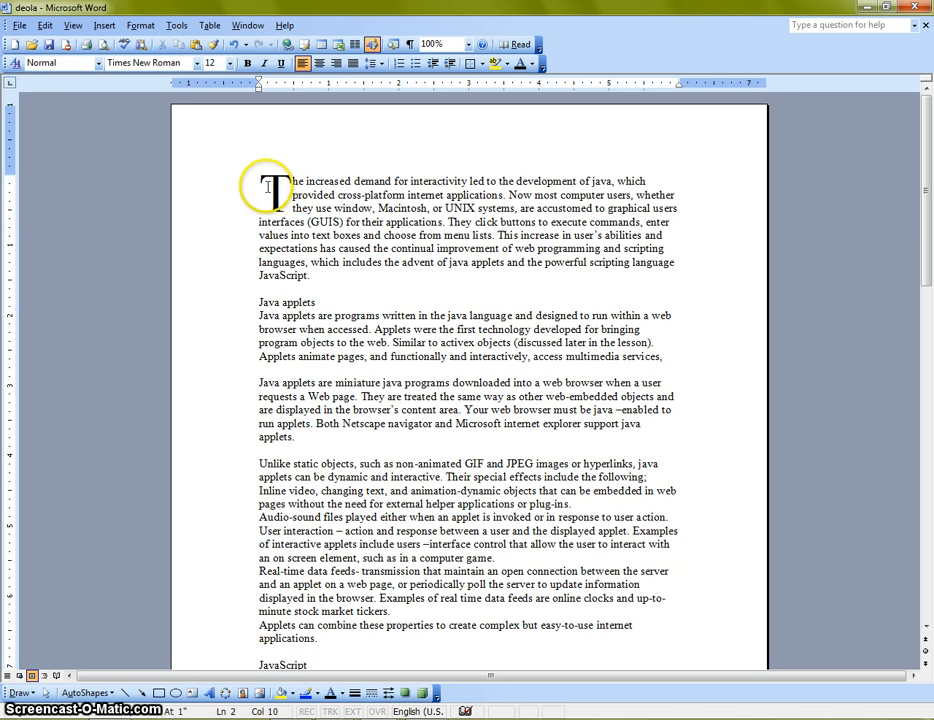
pyautogui.click(273, 192)
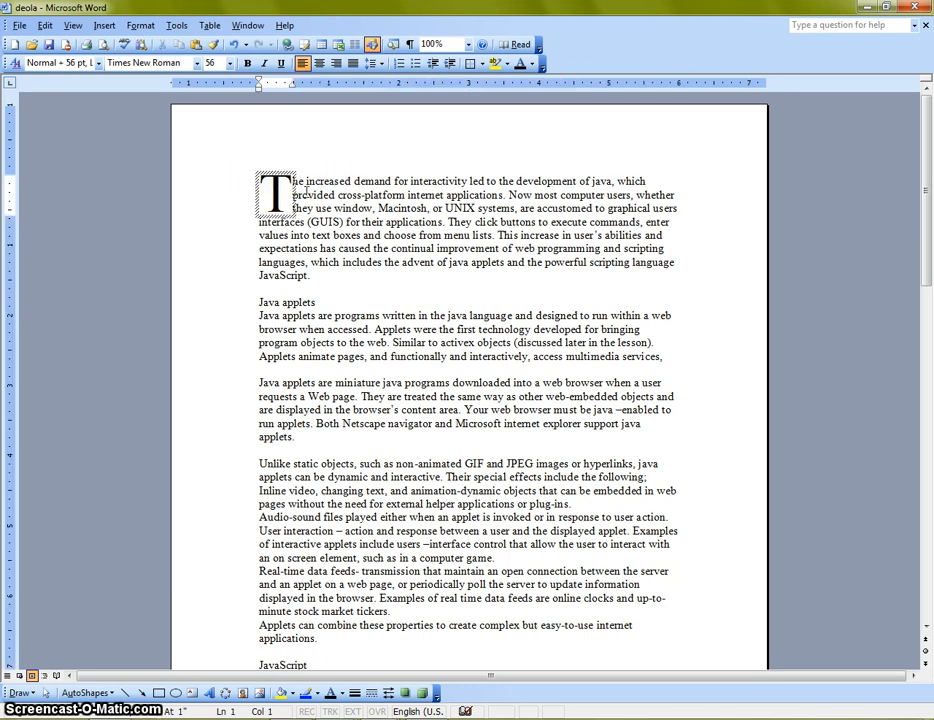
pyautogui.hotkey('shift', 'Right')
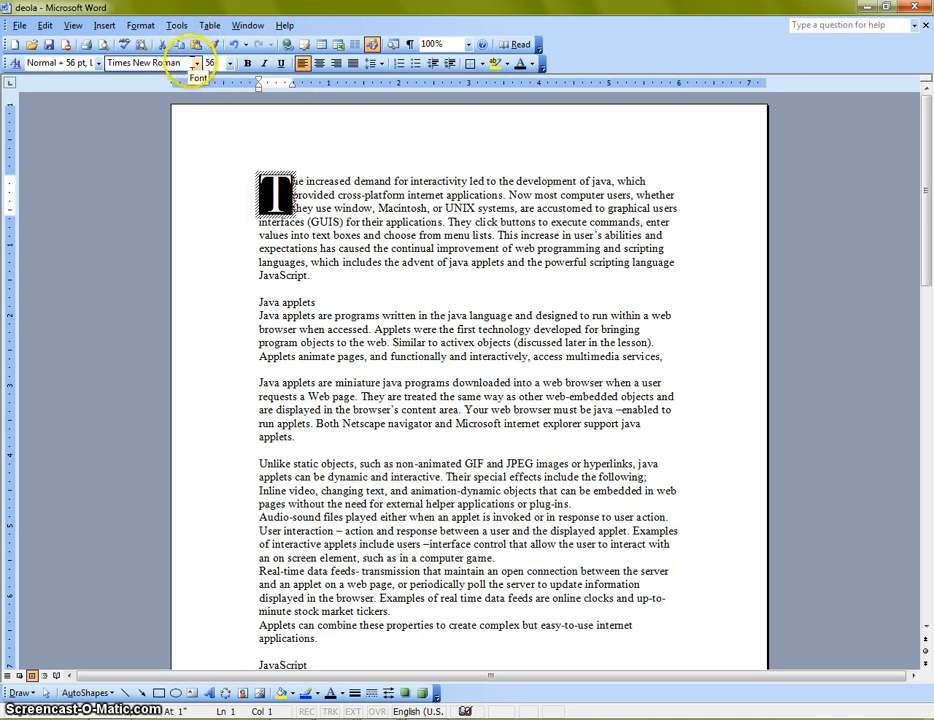
pyautogui.click(197, 63)
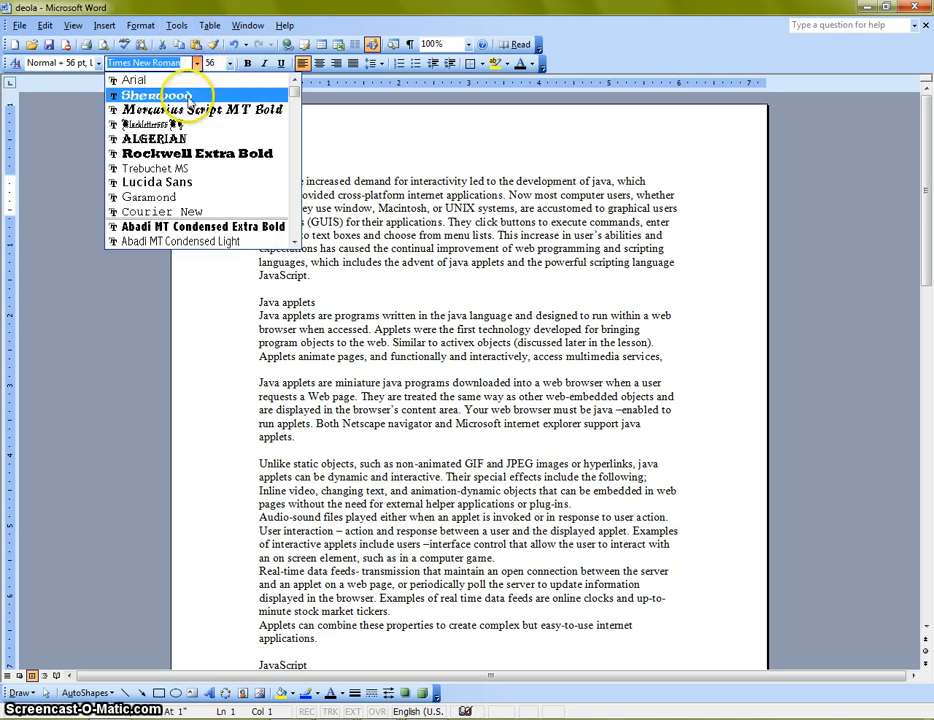
pyautogui.click(188, 97)
pyautogui.click(270, 200)
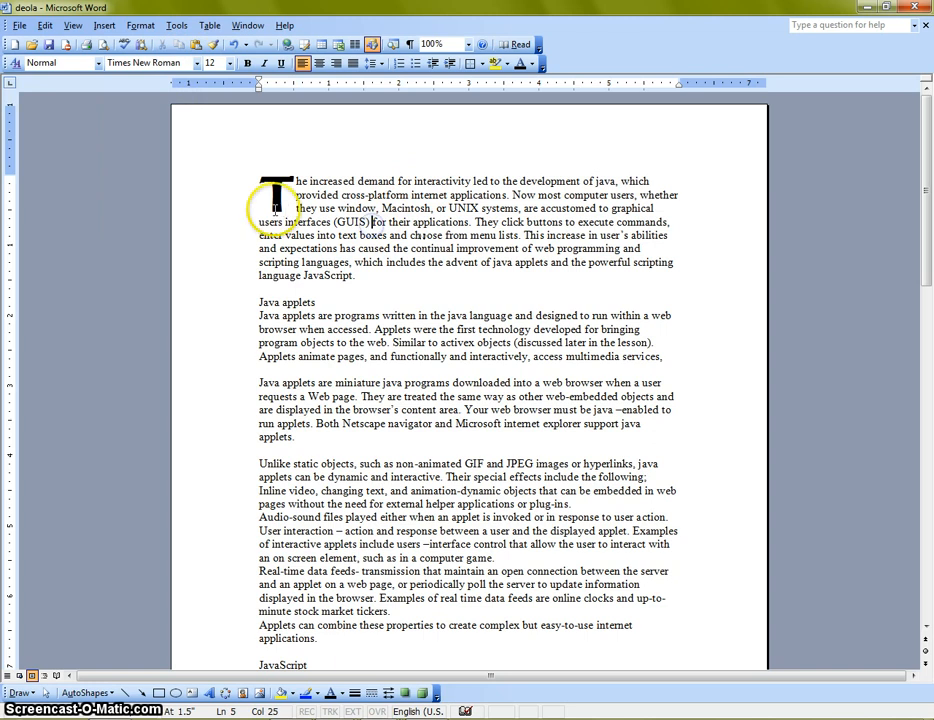
# Set the drop cap letter's font to Rockwell Extra Bold
pyautogui.click(277, 197)
pyautogui.click(197, 63)
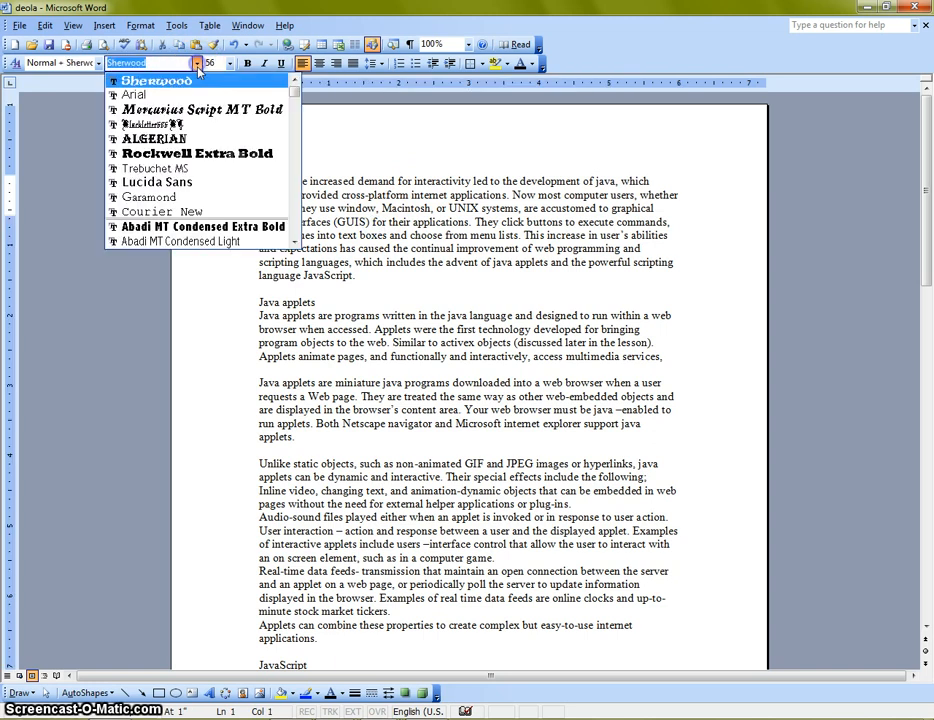
pyautogui.click(200, 153)
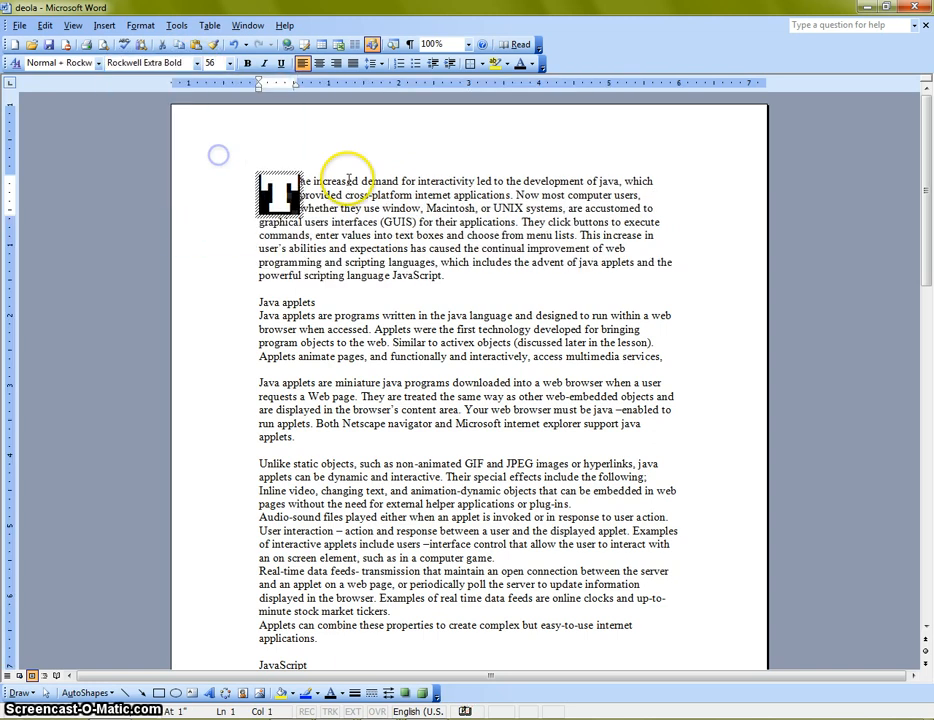
# Set the font of the opening paragraph's drop cap T to Algerian
pyautogui.click(385, 248)
pyautogui.click(277, 190)
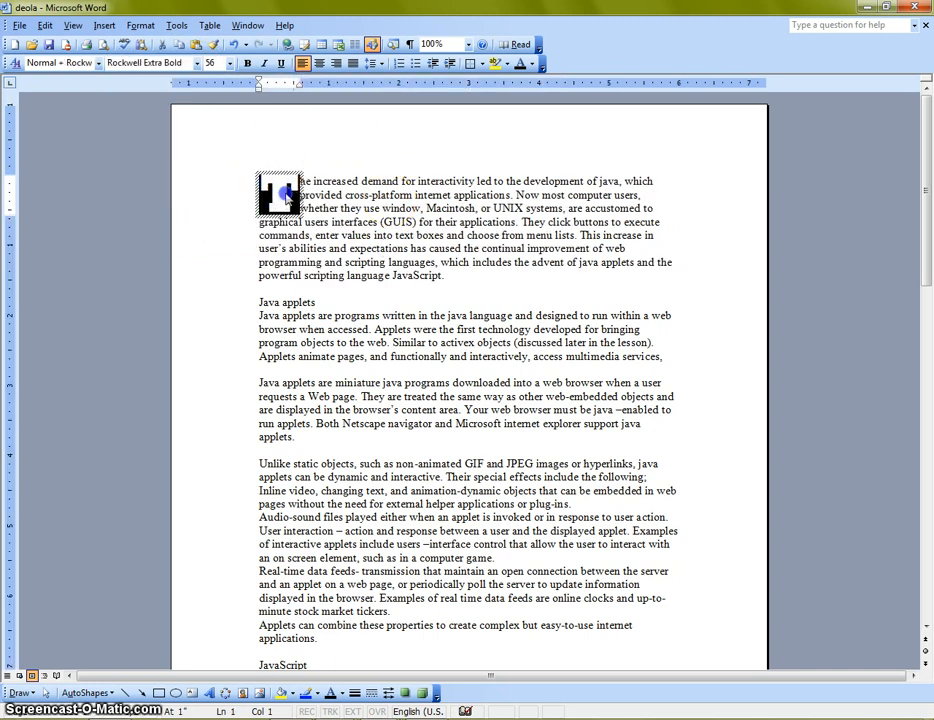
pyautogui.click(197, 63)
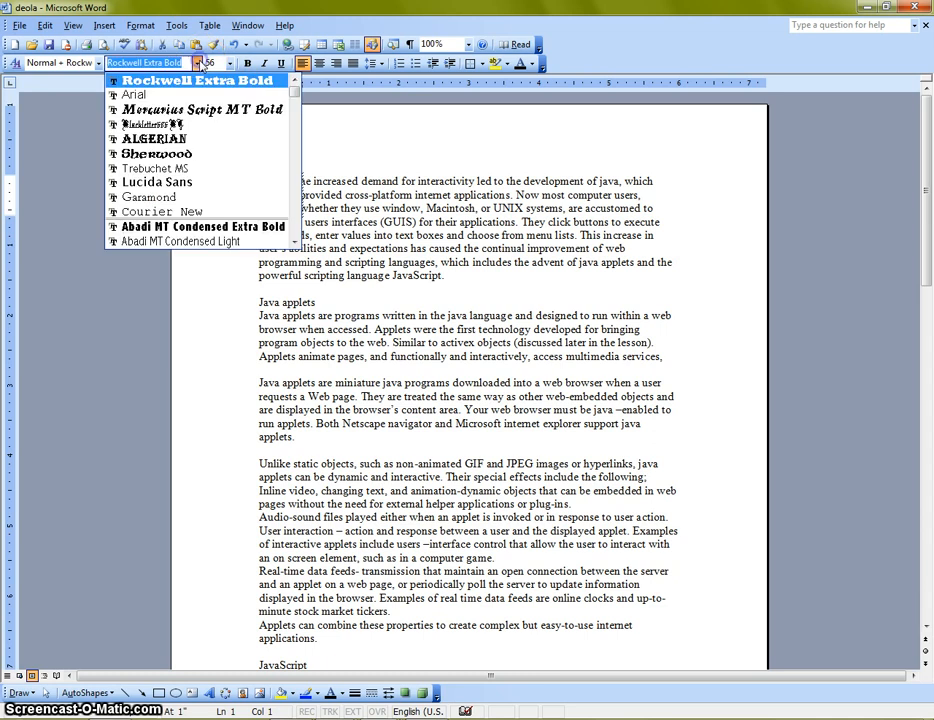
pyautogui.click(221, 139)
pyautogui.click(386, 218)
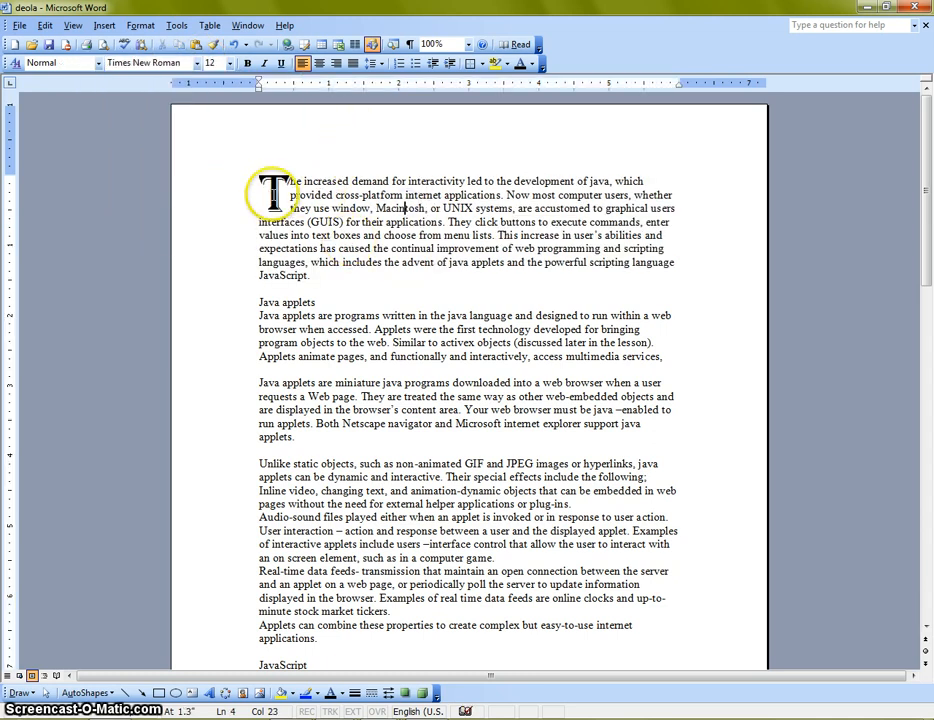
# Color the drop cap letter T dark red
pyautogui.click(273, 193)
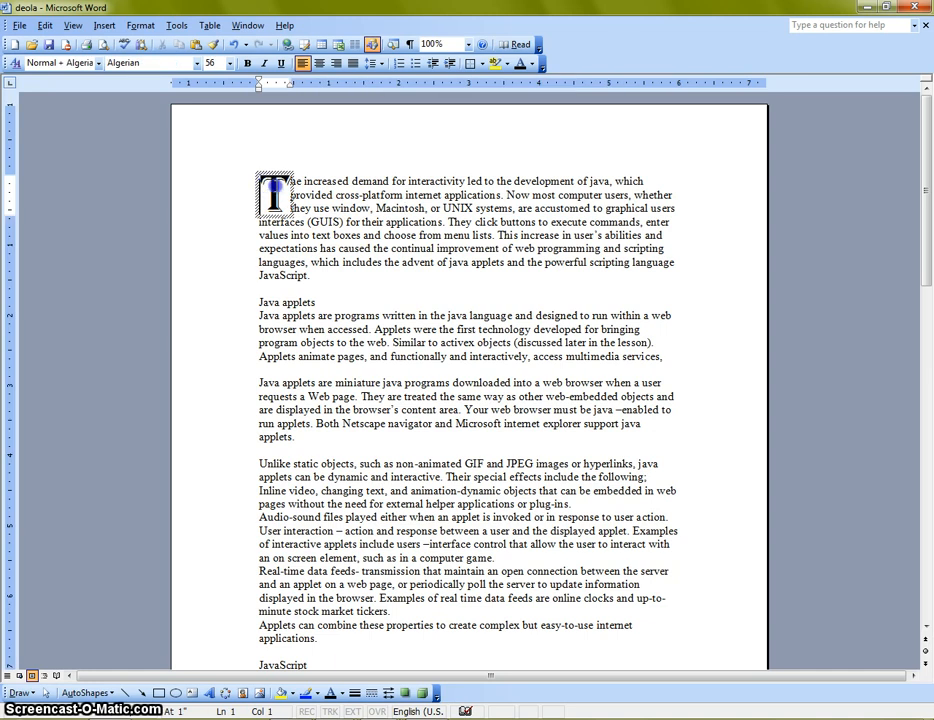
pyautogui.click(533, 66)
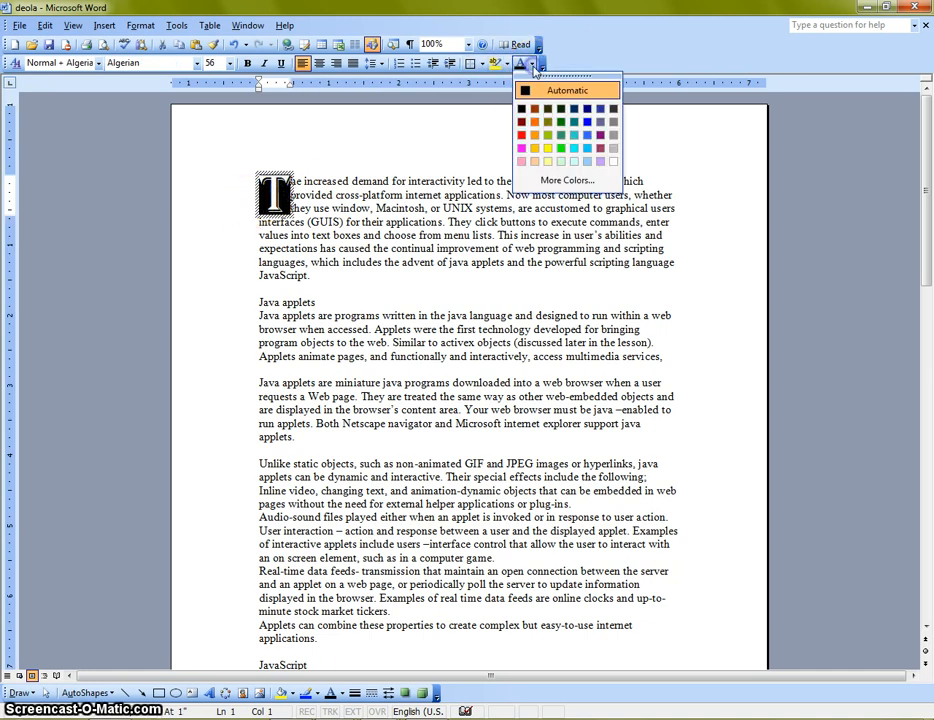
pyautogui.click(520, 124)
pyautogui.click(383, 248)
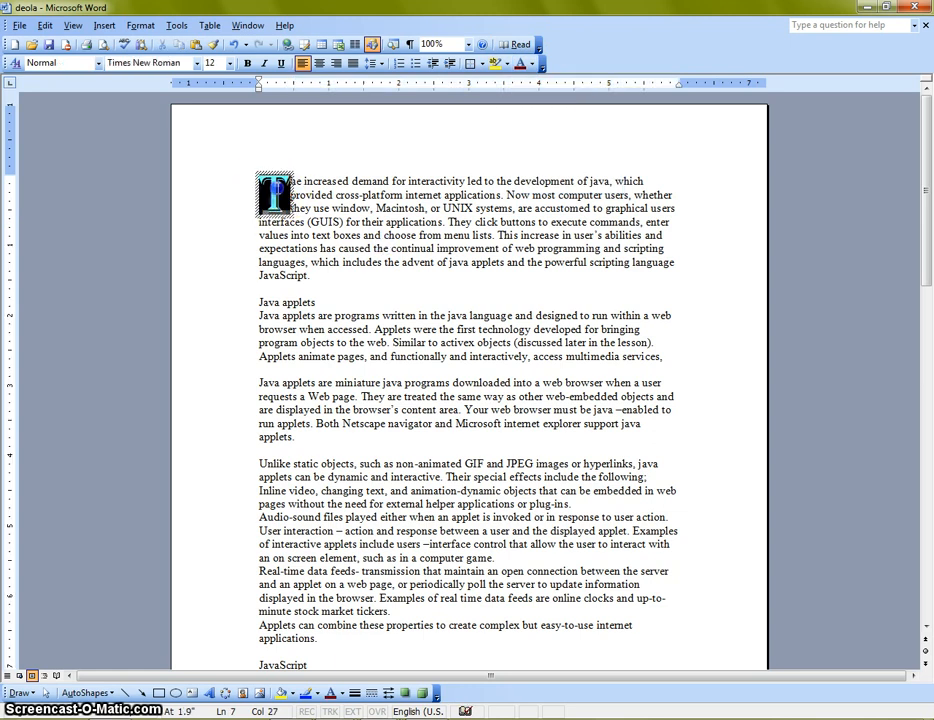
# Change the font color of the drop cap letter T to lime green
pyautogui.click(274, 194)
pyautogui.click(533, 64)
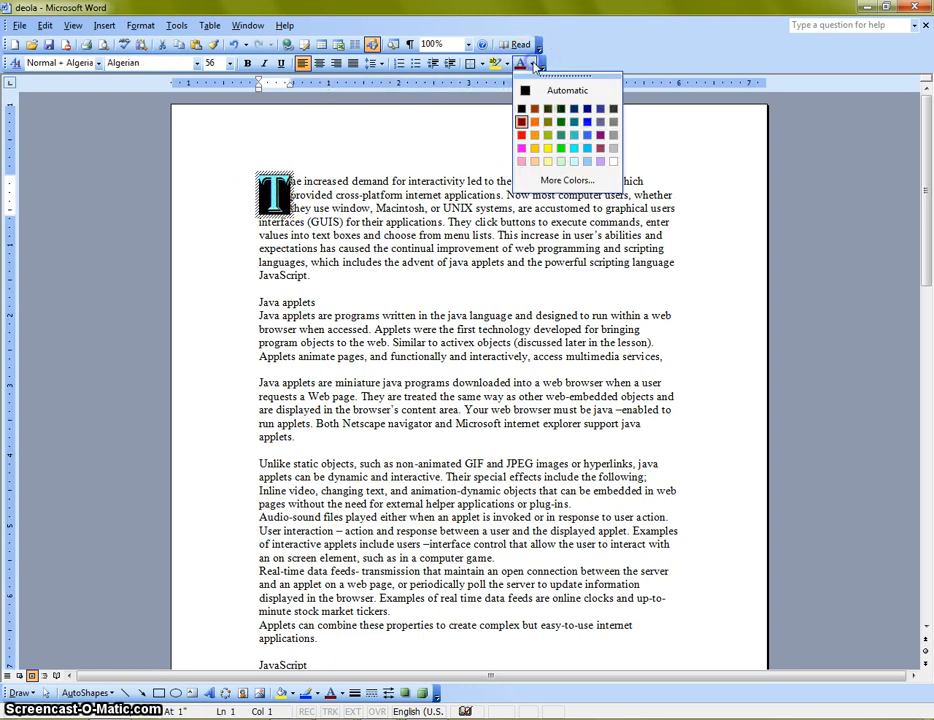
pyautogui.click(547, 134)
pyautogui.click(462, 195)
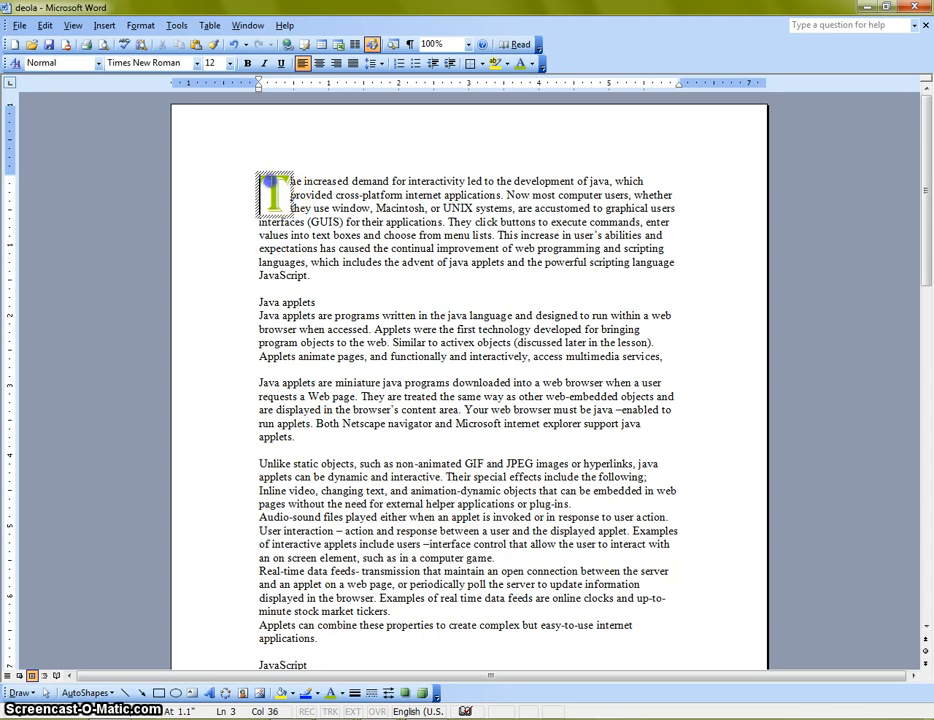
# Set the position of the opening paragraph's drop cap to In margin
pyautogui.click(281, 193)
pyautogui.click(140, 25)
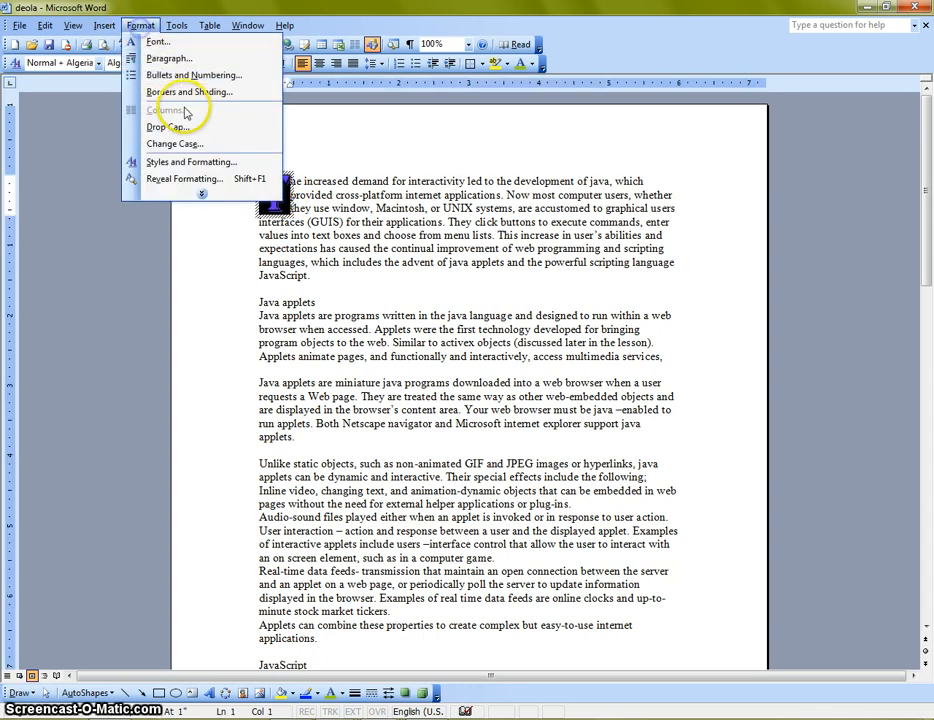
pyautogui.click(170, 127)
pyautogui.click(520, 300)
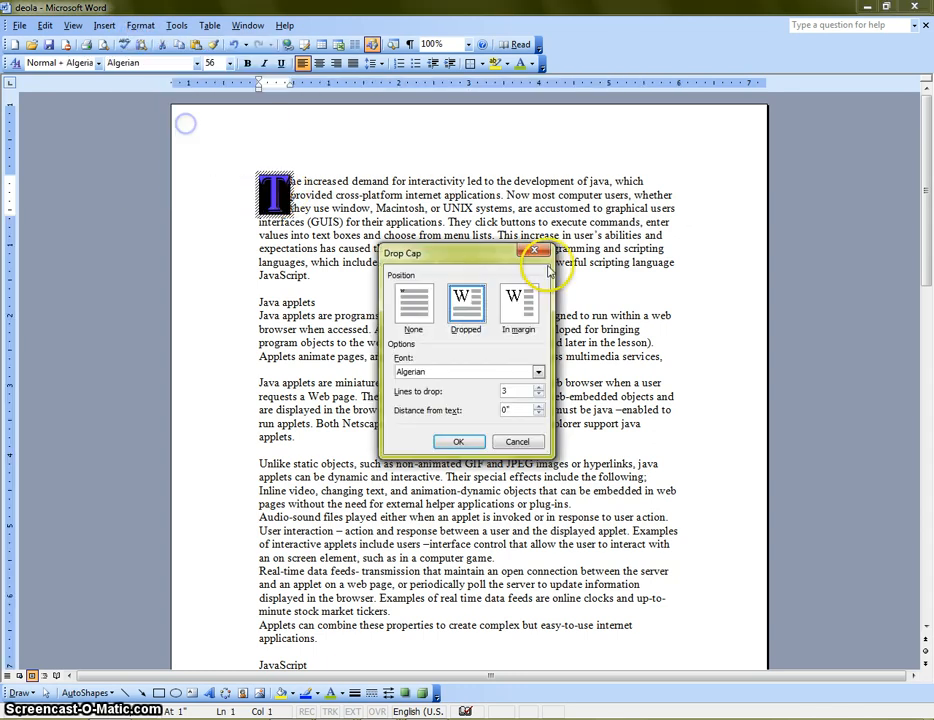
pyautogui.click(456, 438)
pyautogui.moveTo(292, 343); pyautogui.dragTo(666, 343)
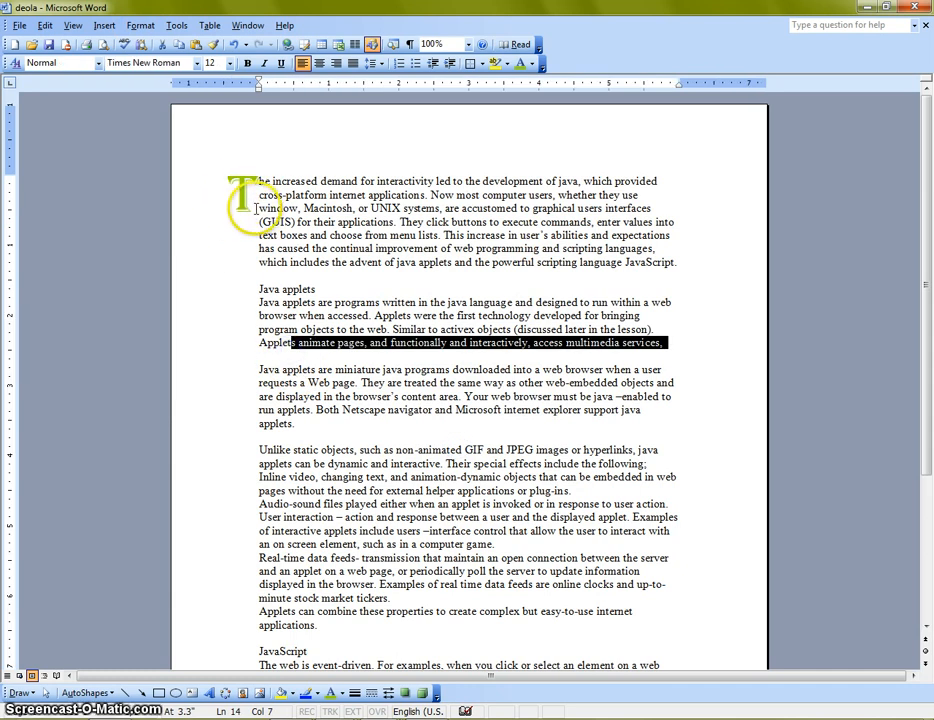
pyautogui.click(263, 223)
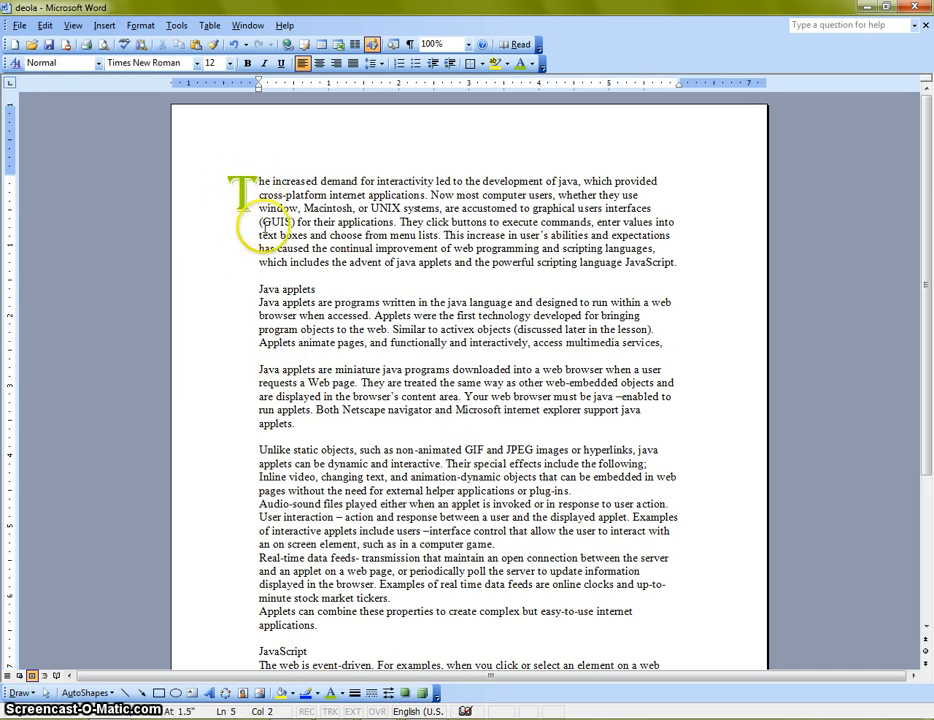
# Set the drop cap's position to Dropped so it sits within the opening paragraph
pyautogui.click(140, 25)
pyautogui.click(244, 195)
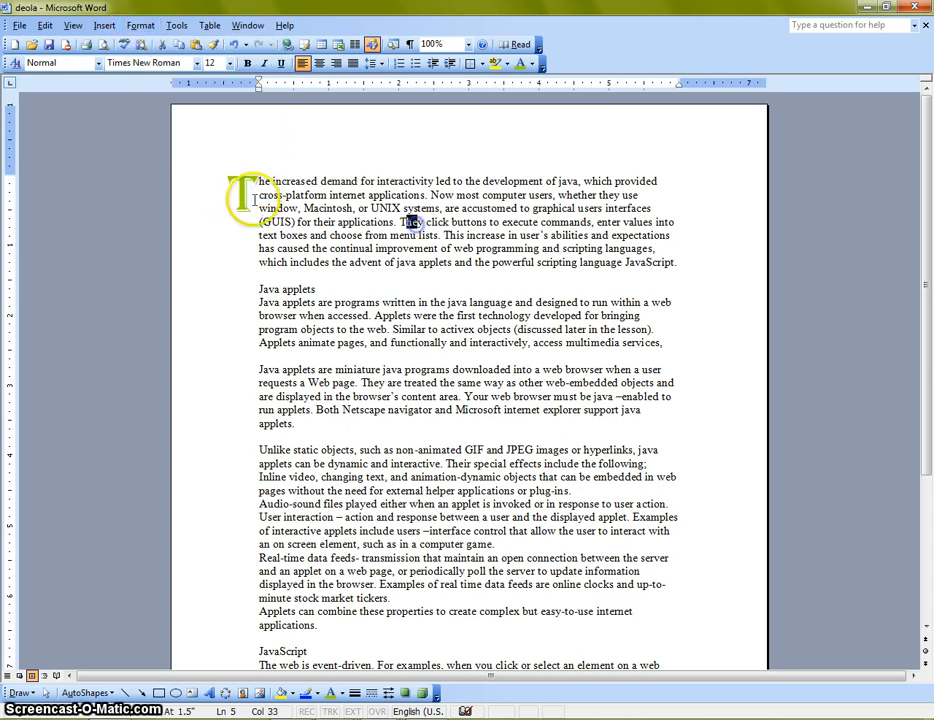
pyautogui.click(140, 25)
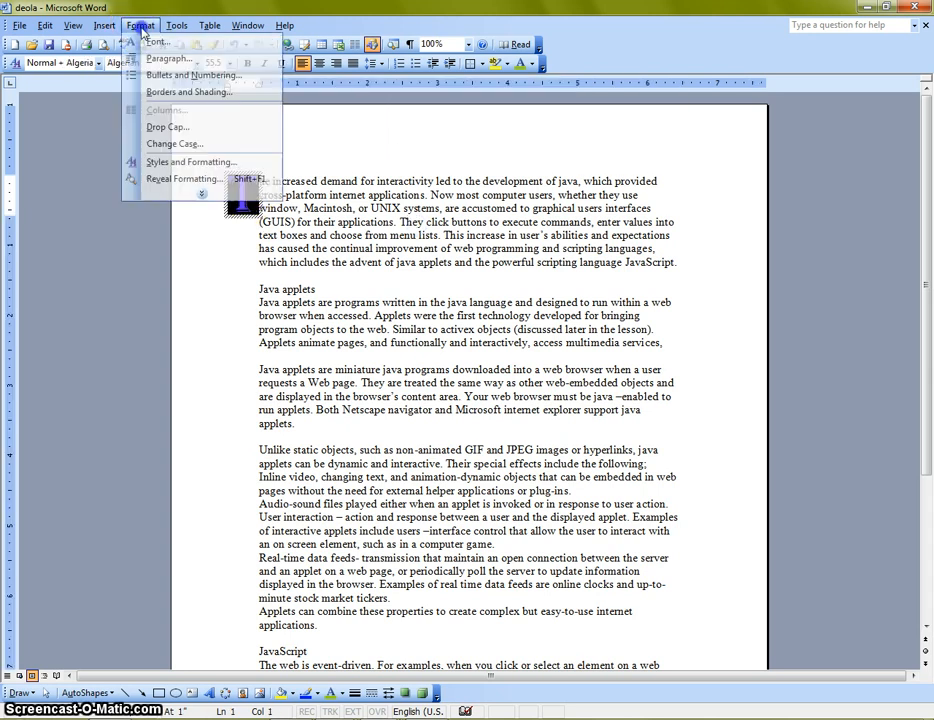
pyautogui.click(193, 135)
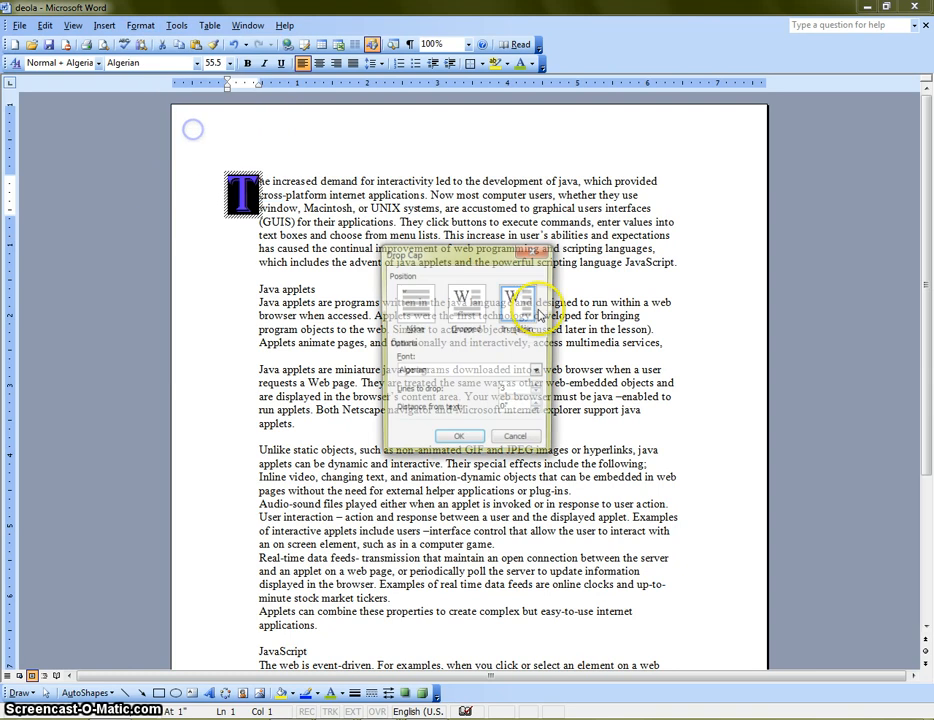
pyautogui.click(520, 303)
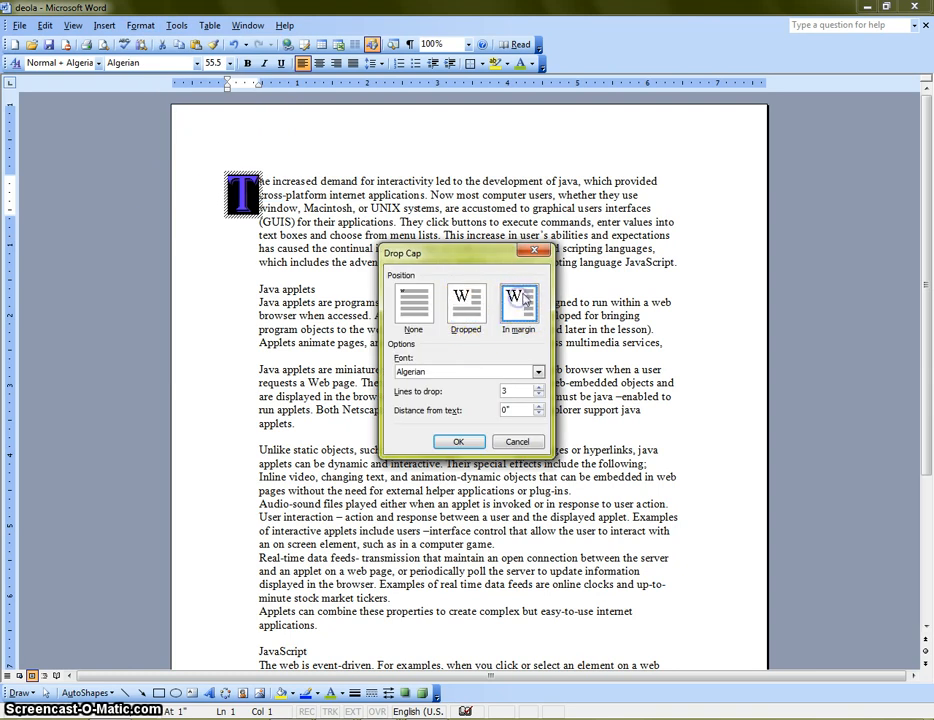
pyautogui.click(465, 310)
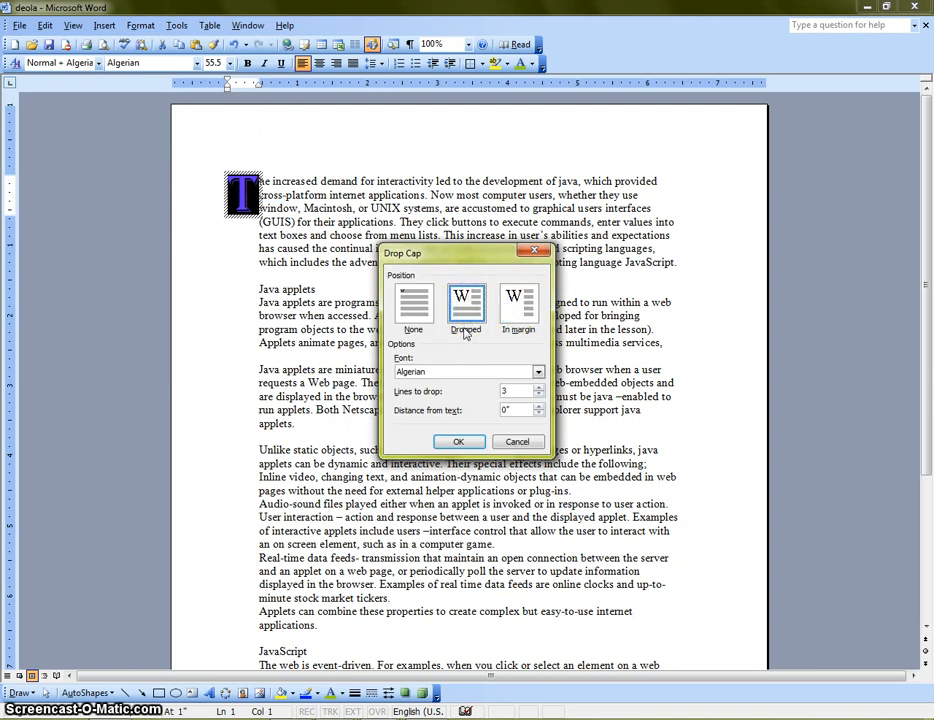
pyautogui.click(460, 443)
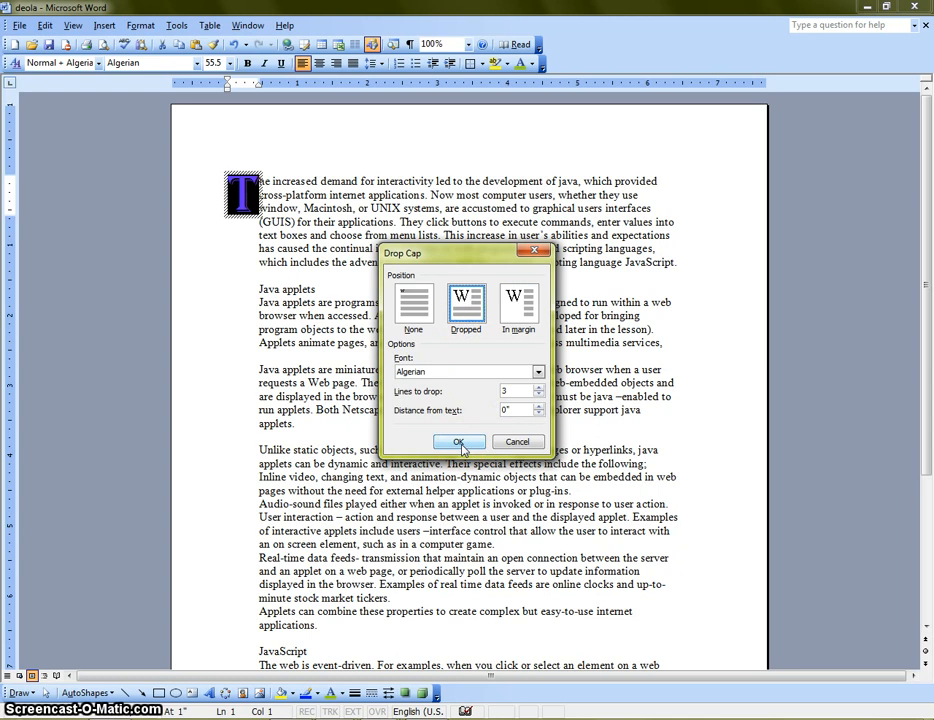
pyautogui.click(461, 445)
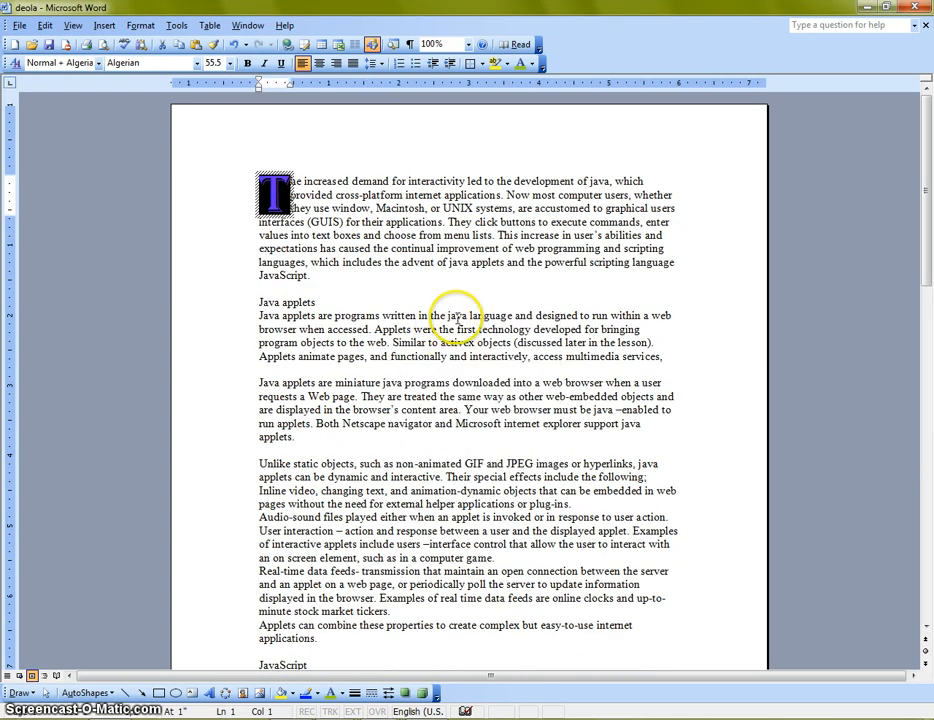
pyautogui.click(312, 282)
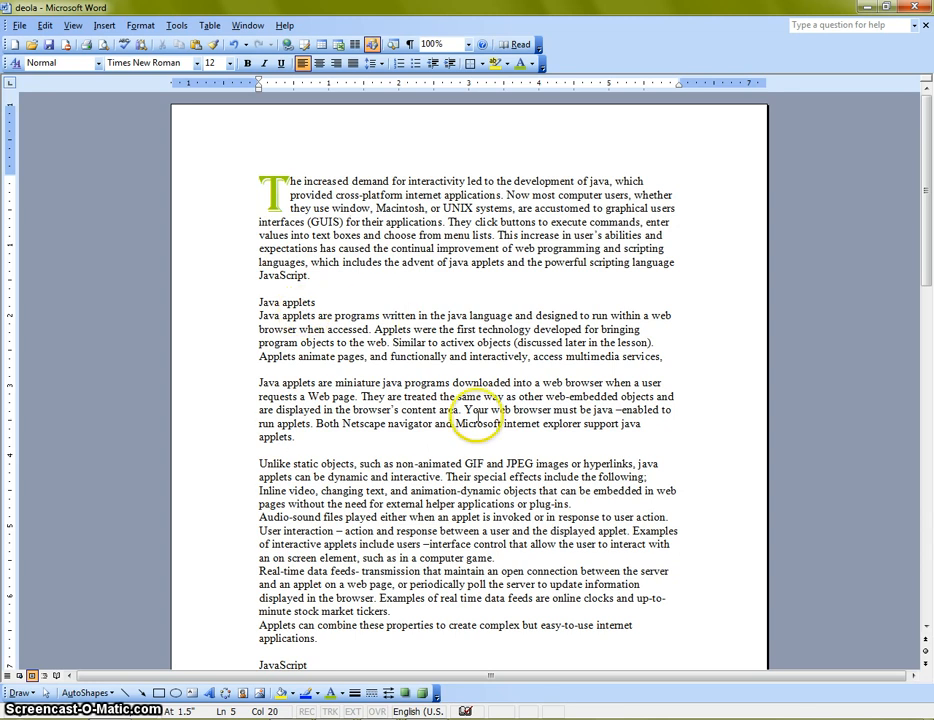
# Lay out the whole document in two columns of equal width and look over the pages
pyautogui.click(141, 26)
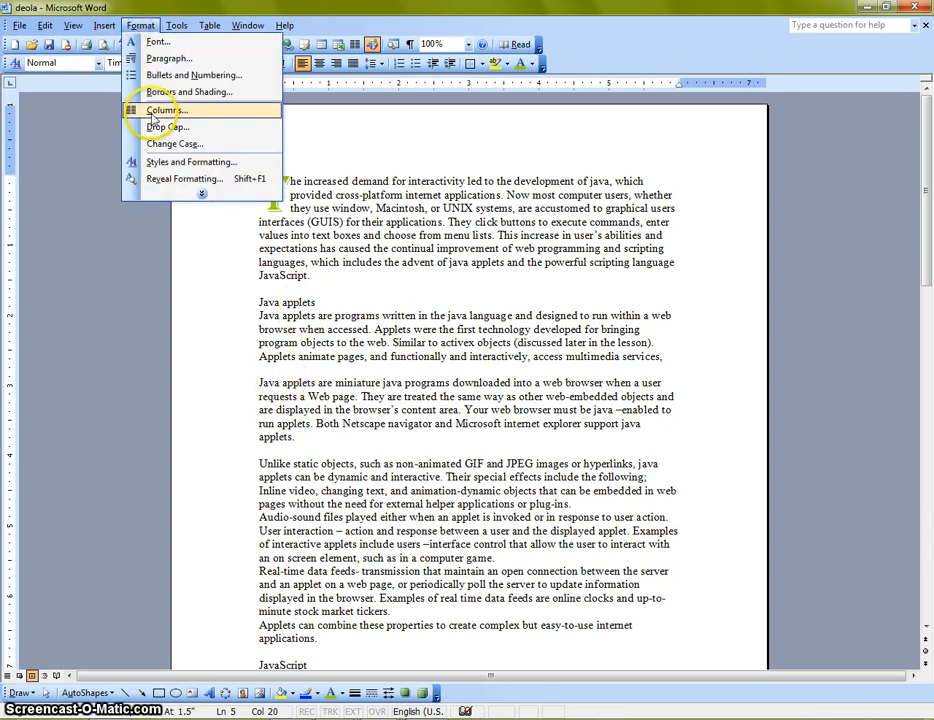
pyautogui.click(150, 110)
pyautogui.click(385, 288)
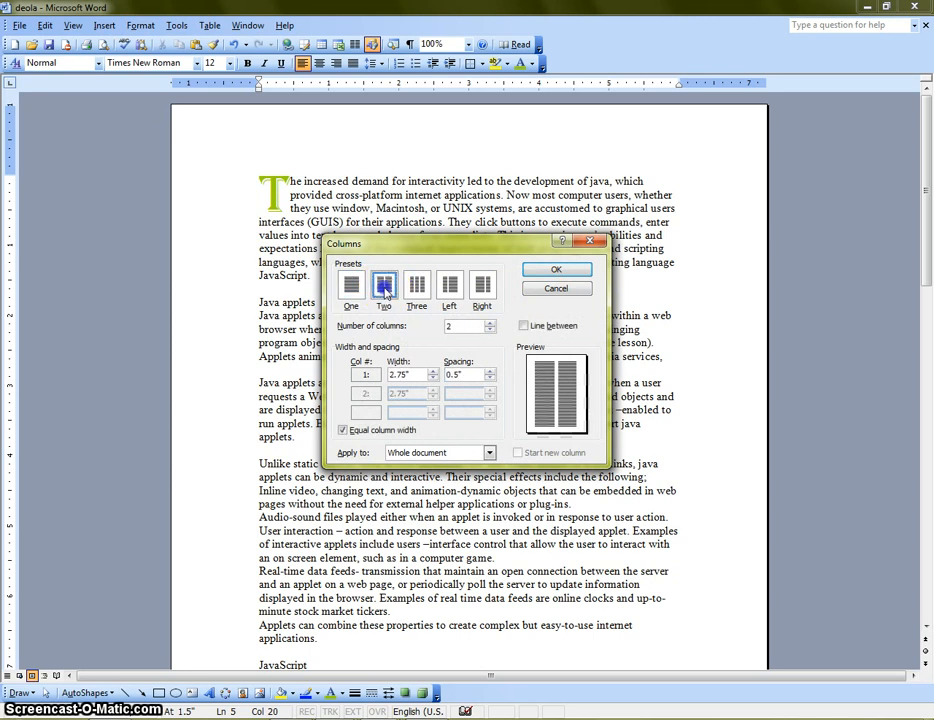
pyautogui.click(552, 268)
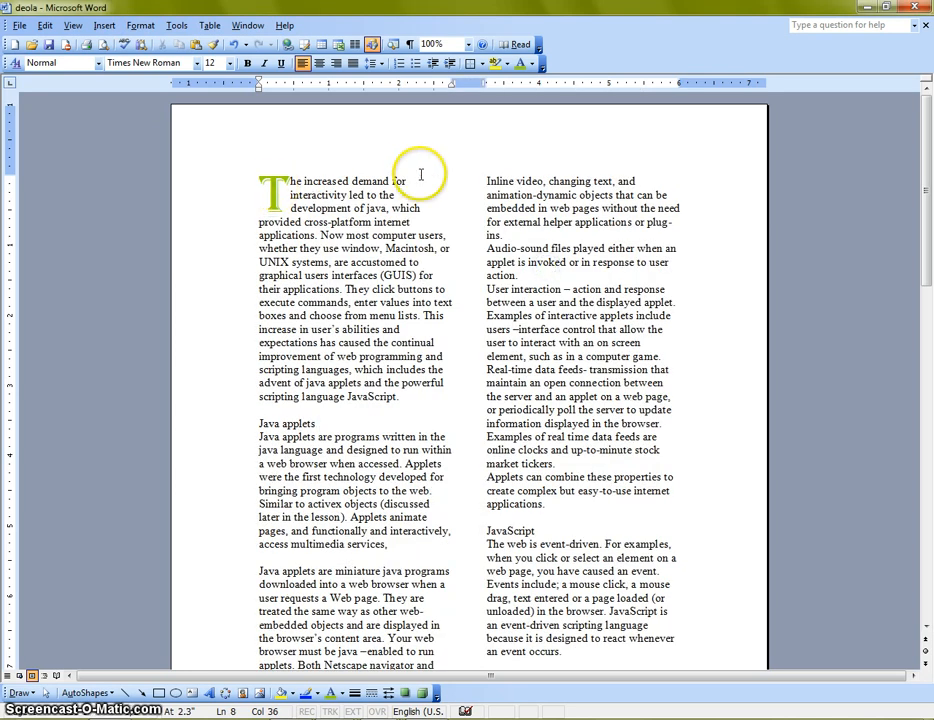
pyautogui.scroll(-5, 460, 515)
pyautogui.scroll(5, 460, 525)
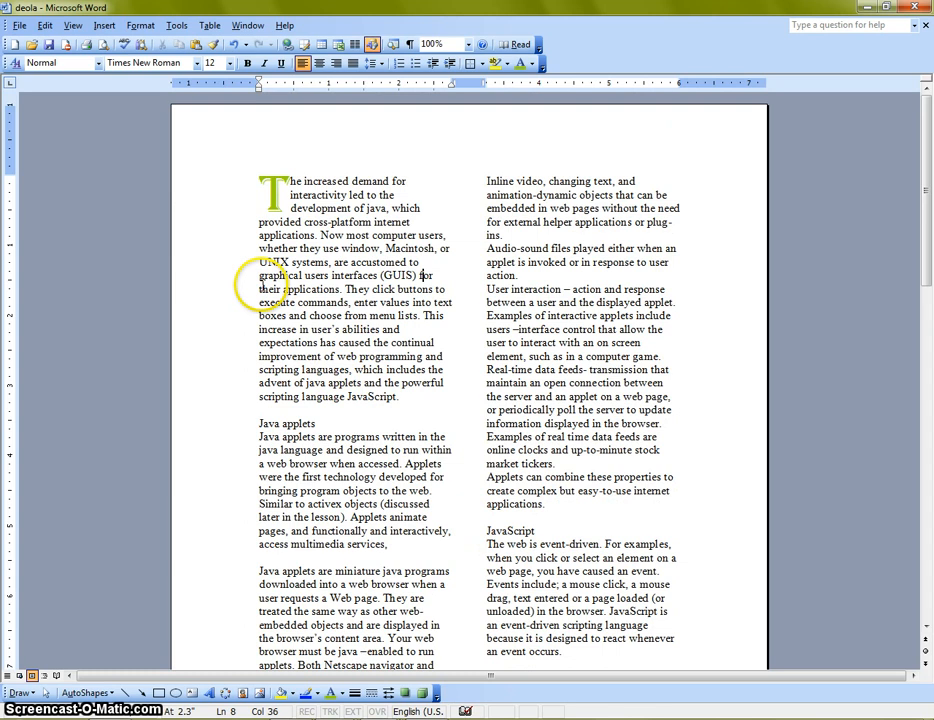
# Undo the two-column layout of the document
pyautogui.click(45, 25)
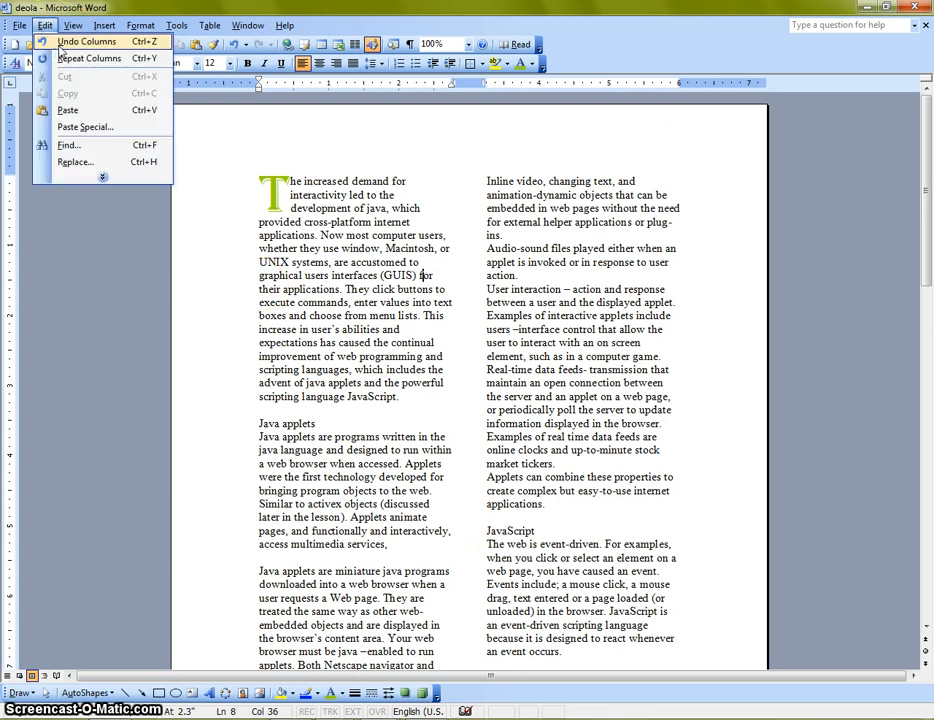
pyautogui.click(62, 42)
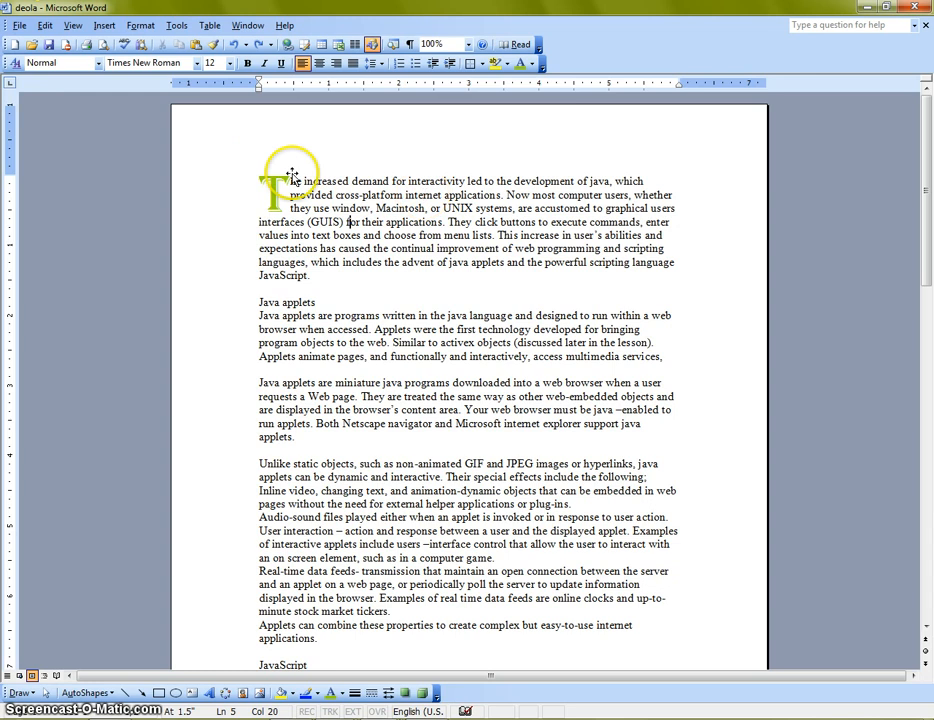
pyautogui.click(141, 27)
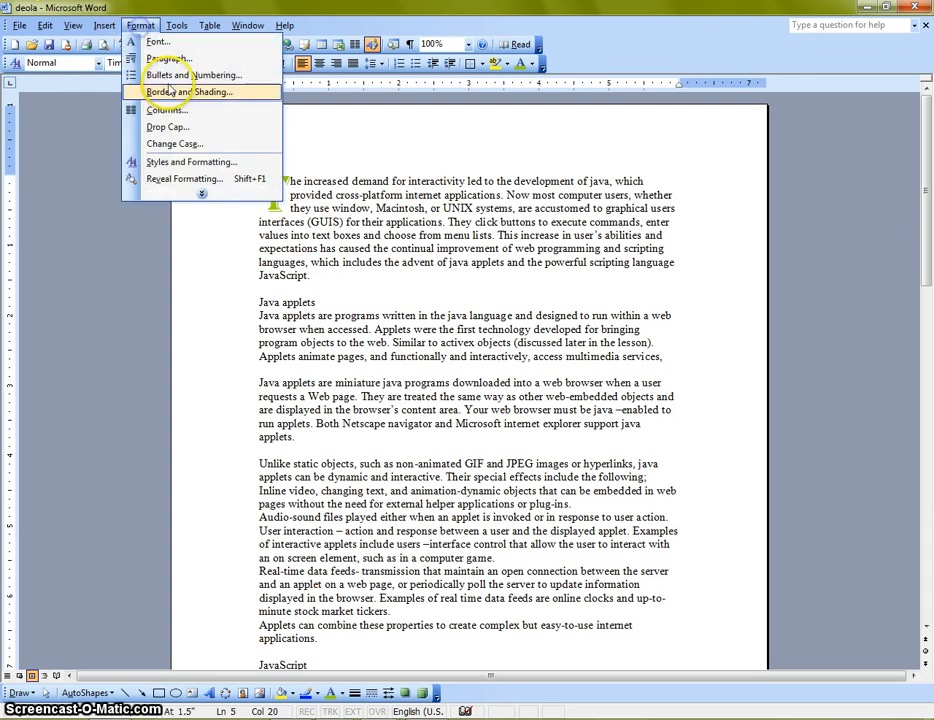
pyautogui.click(393, 289)
# Format the whole document in three columns of equal width and look over the result
pyautogui.click(139, 26)
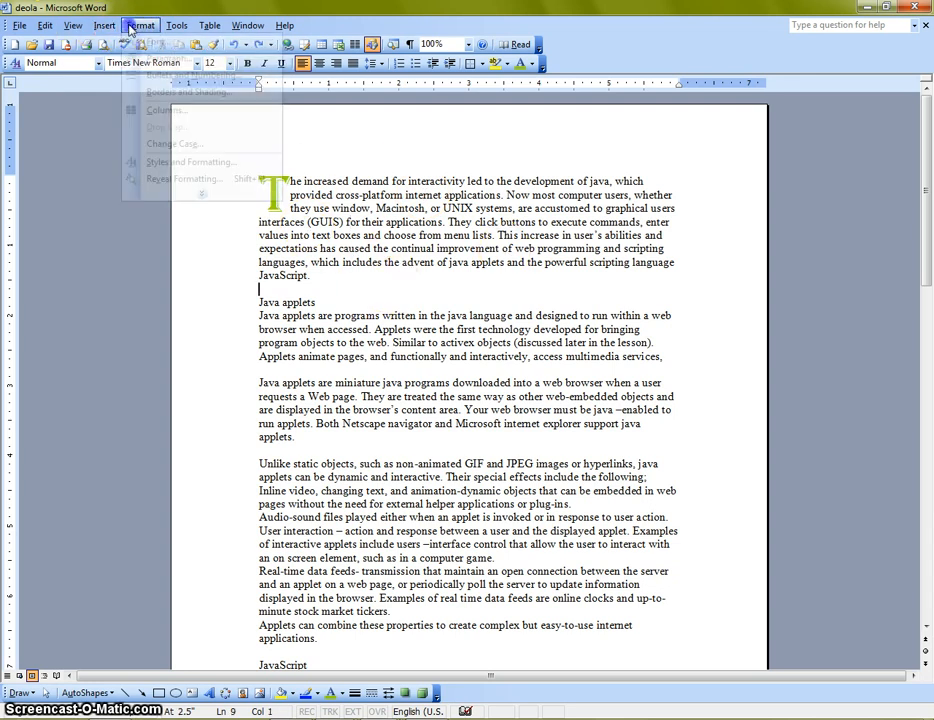
pyautogui.click(167, 111)
pyautogui.click(416, 288)
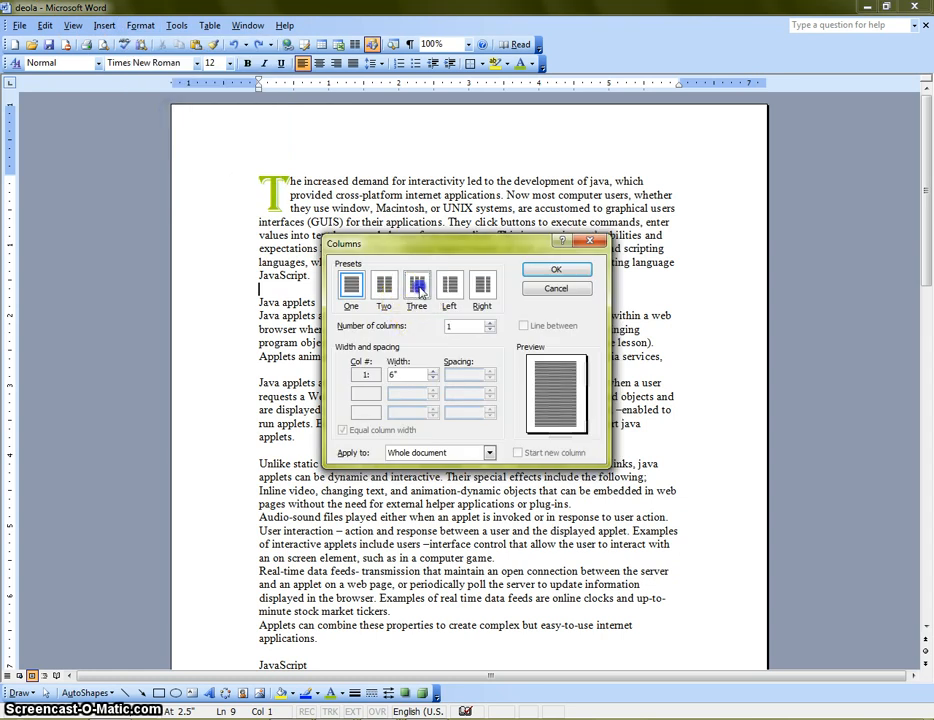
pyautogui.click(556, 270)
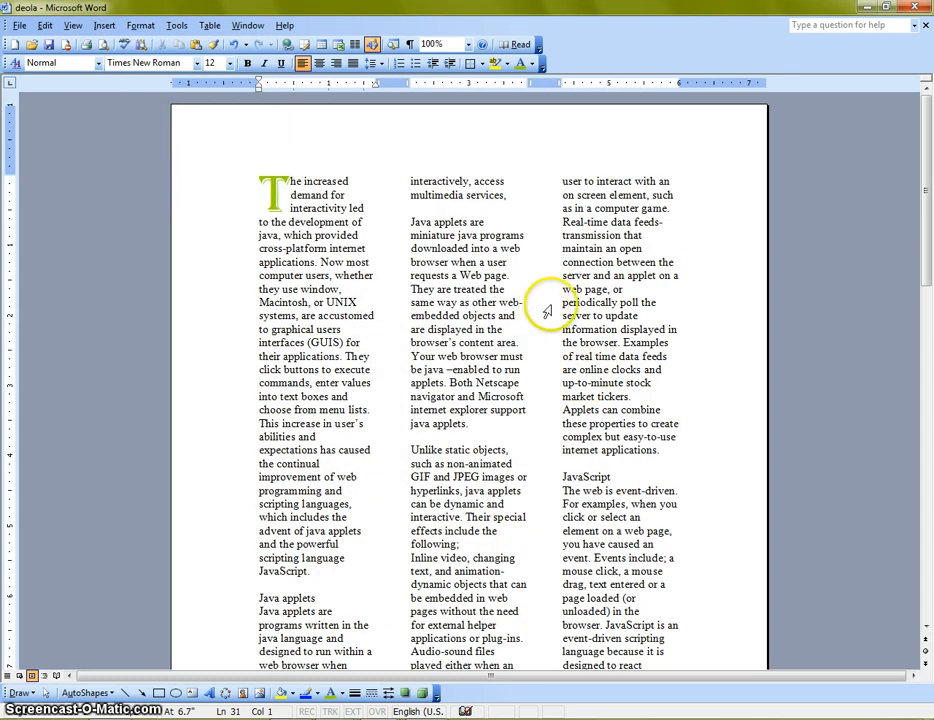
pyautogui.scroll(-2, 559, 338)
pyautogui.scroll(2, 559, 338)
# Apply the Left column preset to the whole document, with a narrow first column, and check the layout
pyautogui.click(140, 25)
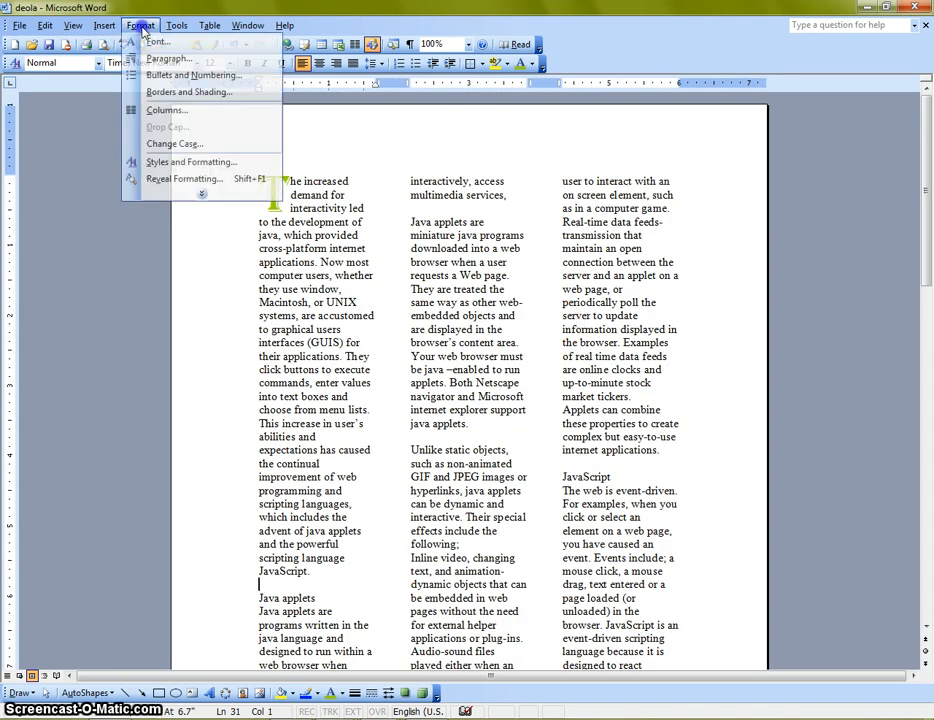
pyautogui.click(180, 111)
pyautogui.click(449, 287)
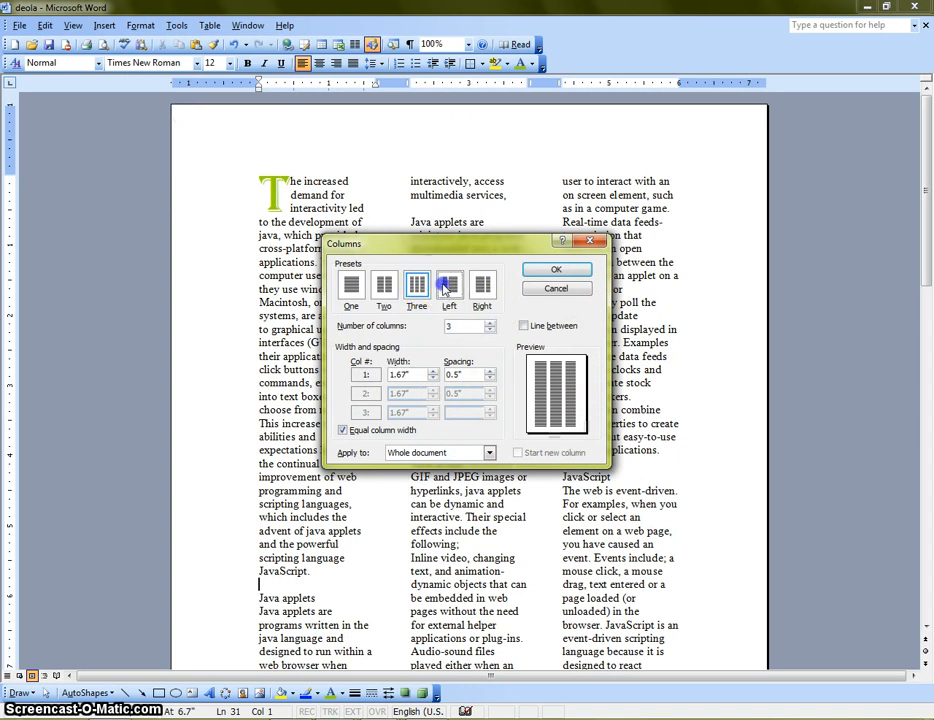
pyautogui.click(570, 268)
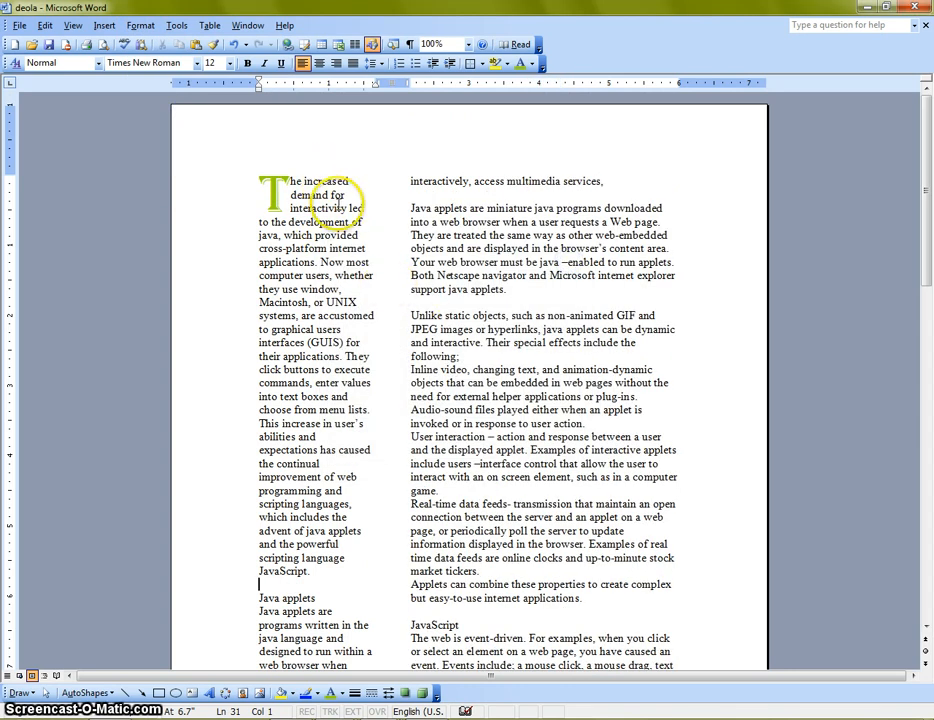
pyautogui.scroll(-8, 340, 232)
pyautogui.scroll(4, 350, 232)
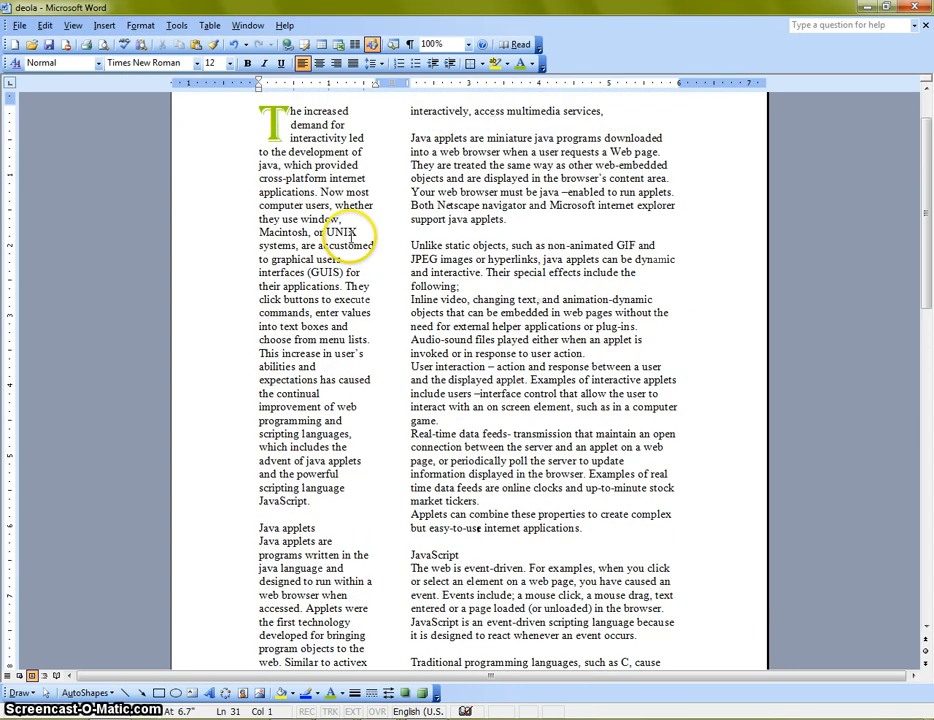
pyautogui.scroll(2, 523, 237)
# Apply the Right column preset to the whole document, with a narrow second column, and look over the layout
pyautogui.click(140, 25)
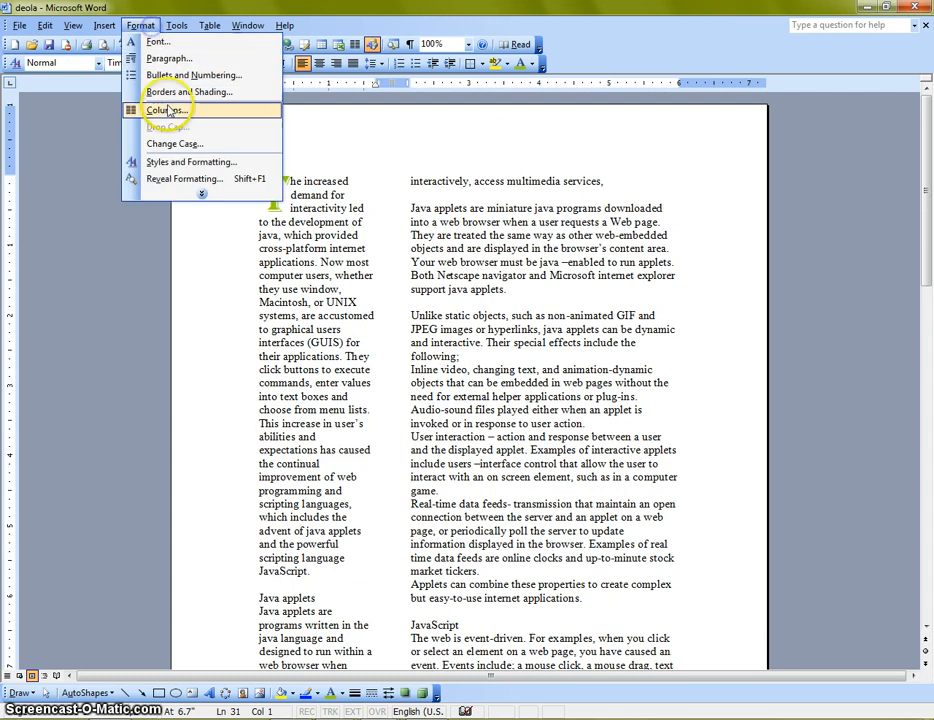
pyautogui.click(166, 111)
pyautogui.click(486, 281)
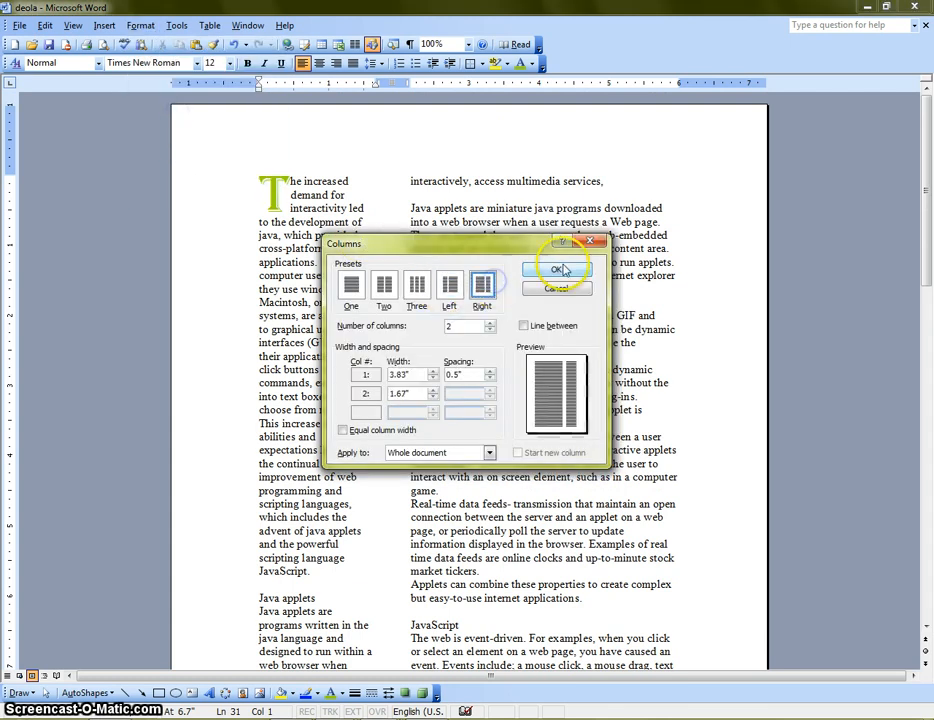
pyautogui.click(555, 267)
pyautogui.scroll(-8, 567, 327)
pyautogui.scroll(8, 567, 334)
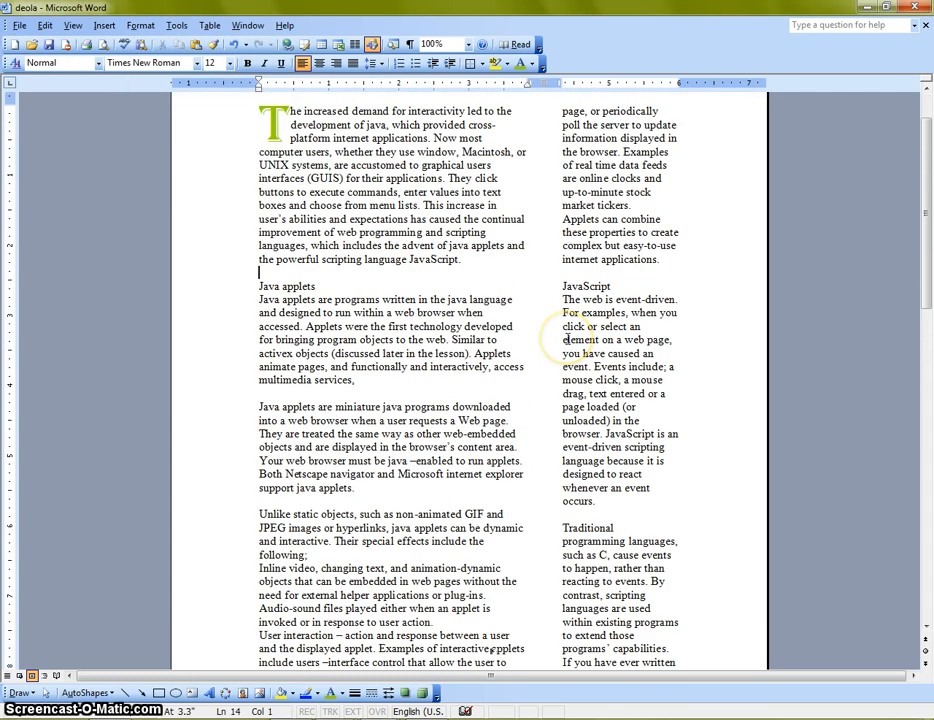
pyautogui.scroll(-4, 565, 335)
pyautogui.scroll(-9, 564, 340)
pyautogui.scroll(12, 555, 338)
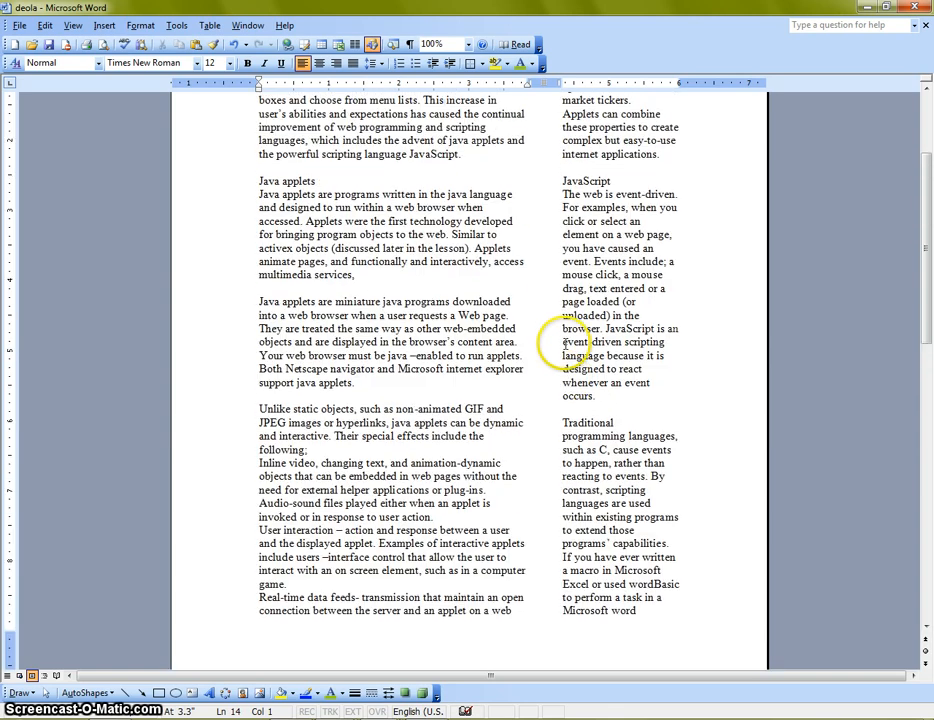
# Return the whole document to a single column and look over the text
pyautogui.click(140, 25)
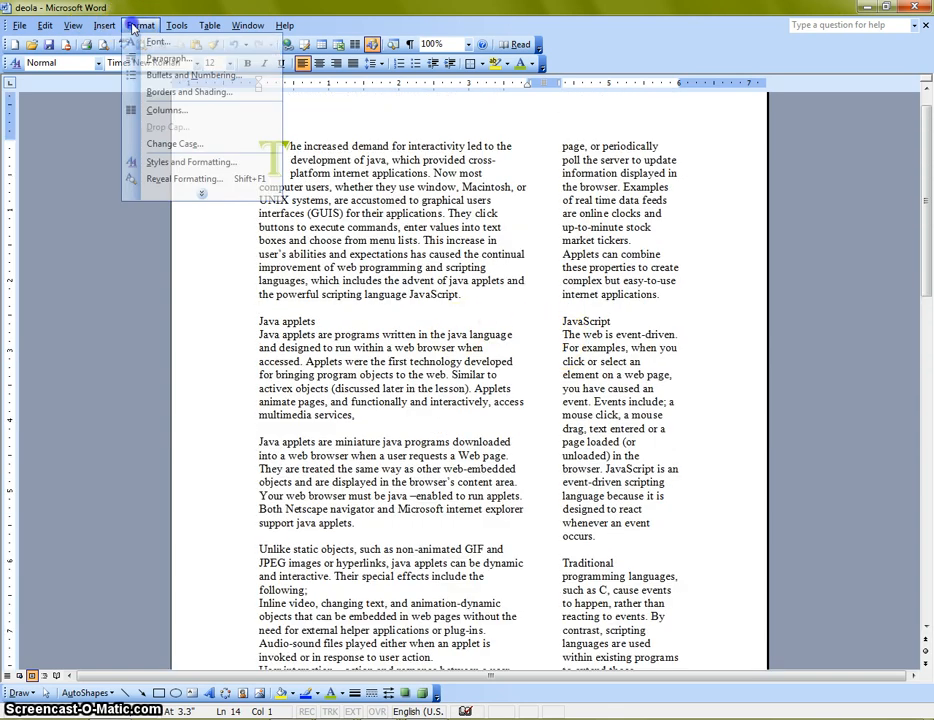
pyautogui.click(184, 107)
pyautogui.click(350, 285)
pyautogui.click(554, 268)
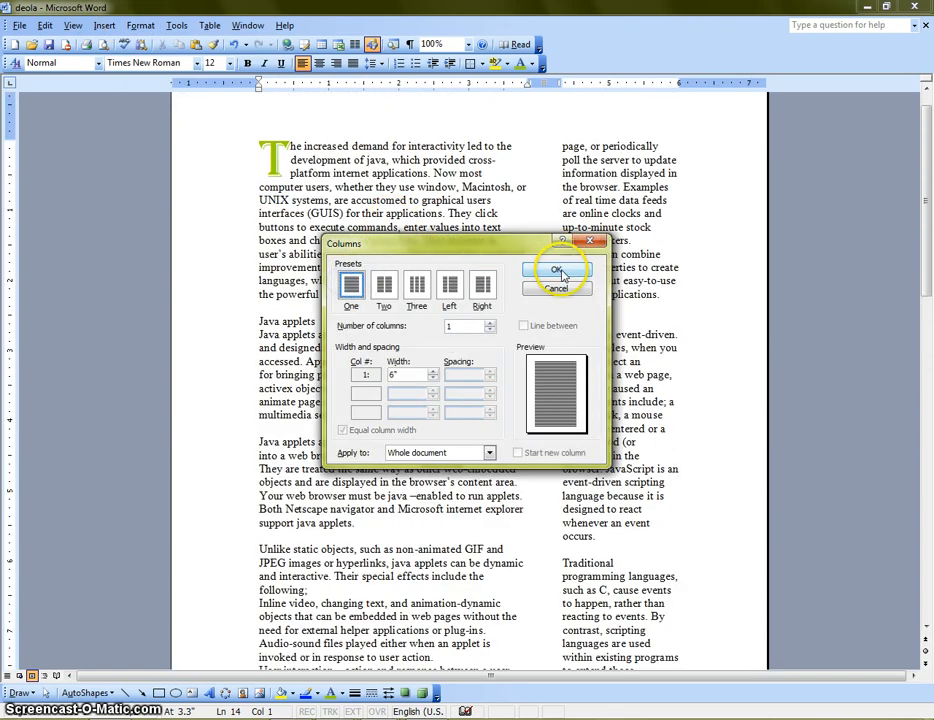
pyautogui.scroll(-4, 487, 350)
pyautogui.scroll(4, 496, 295)
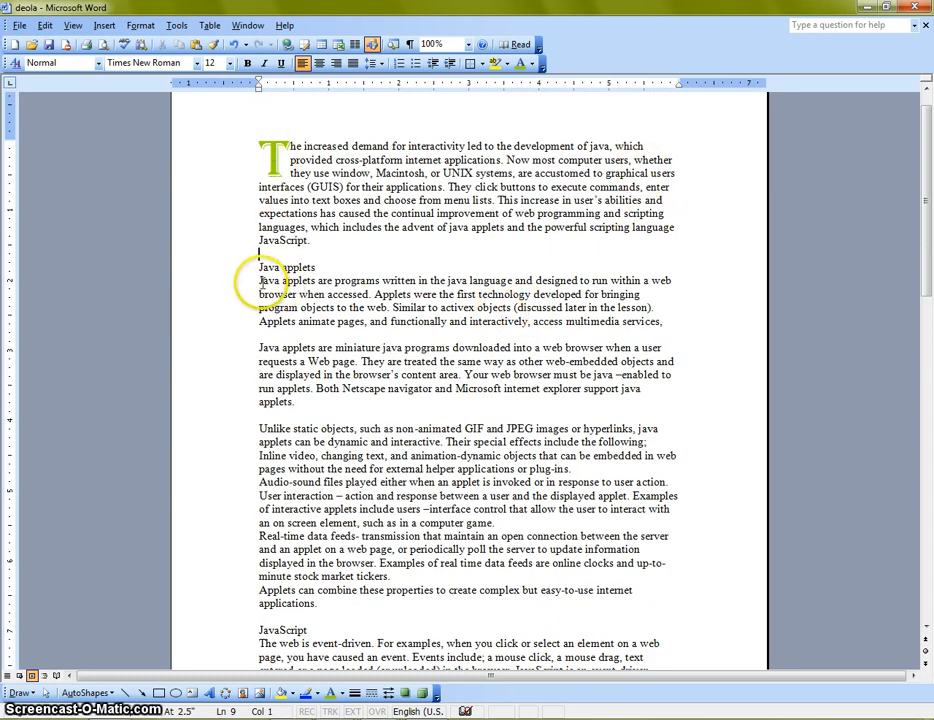
pyautogui.moveTo(260, 281); pyautogui.dragTo(577, 318)
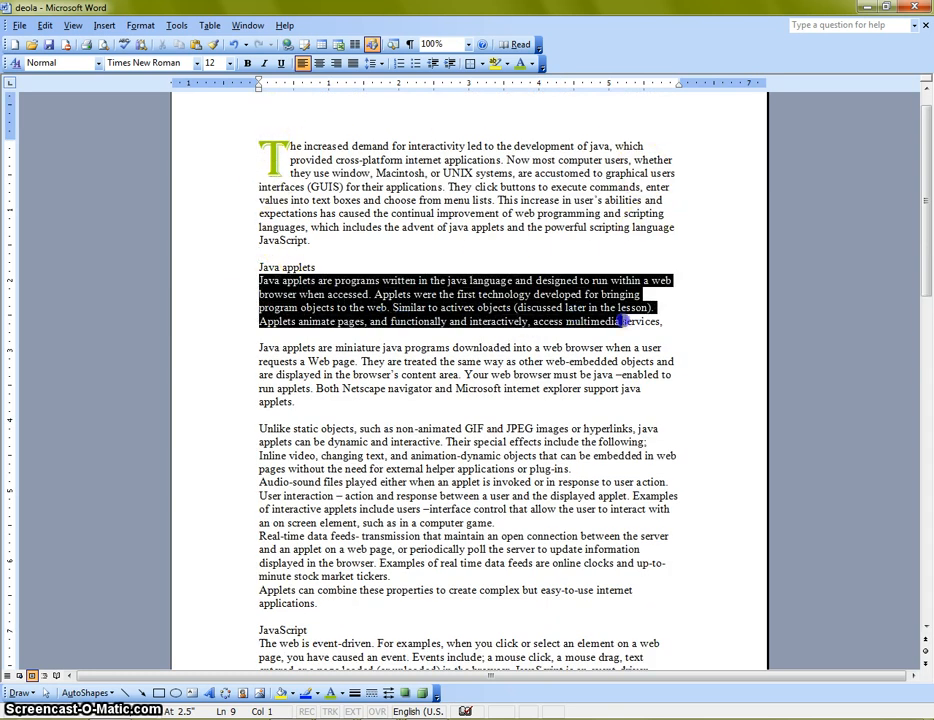
pyautogui.moveTo(659, 326); pyautogui.dragTo(661, 399)
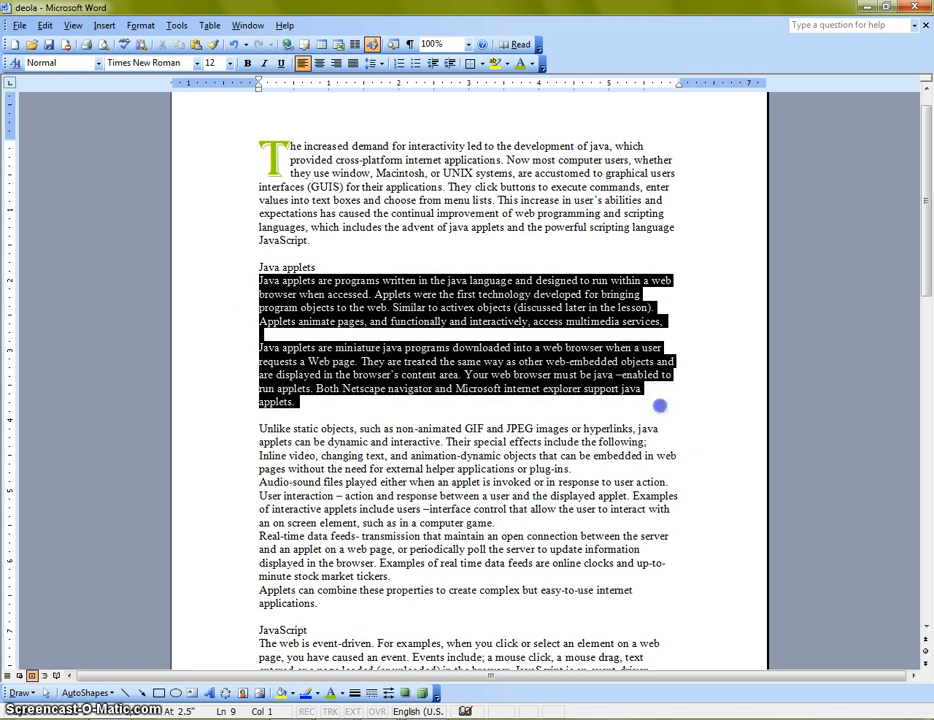
pyautogui.scroll(1, 323, 250)
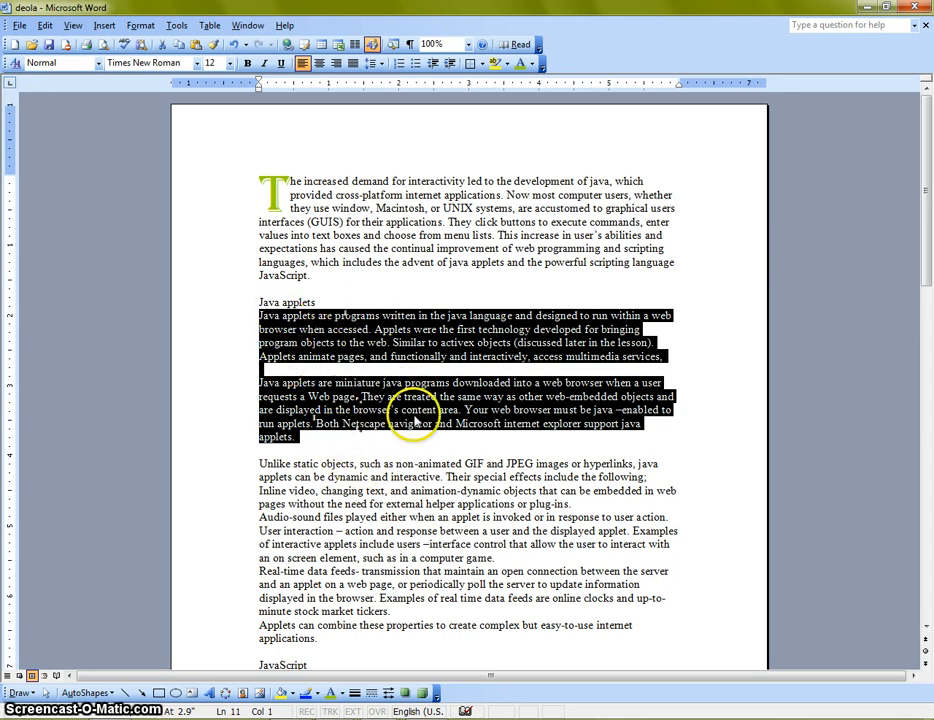
pyautogui.click(243, 316)
pyautogui.click(263, 316)
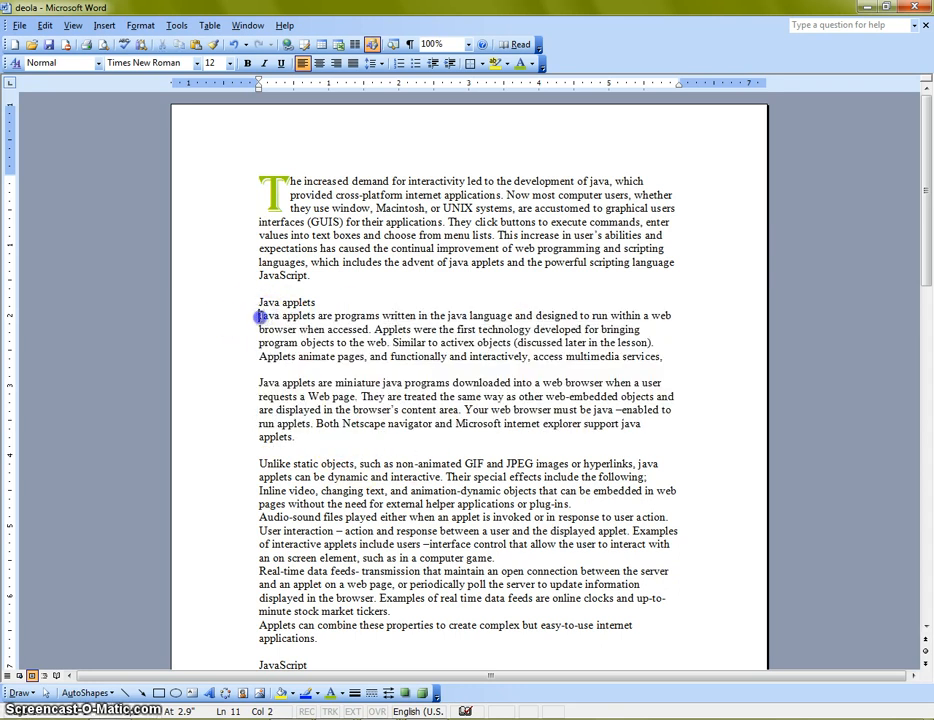
pyautogui.moveTo(259, 316); pyautogui.dragTo(296, 438)
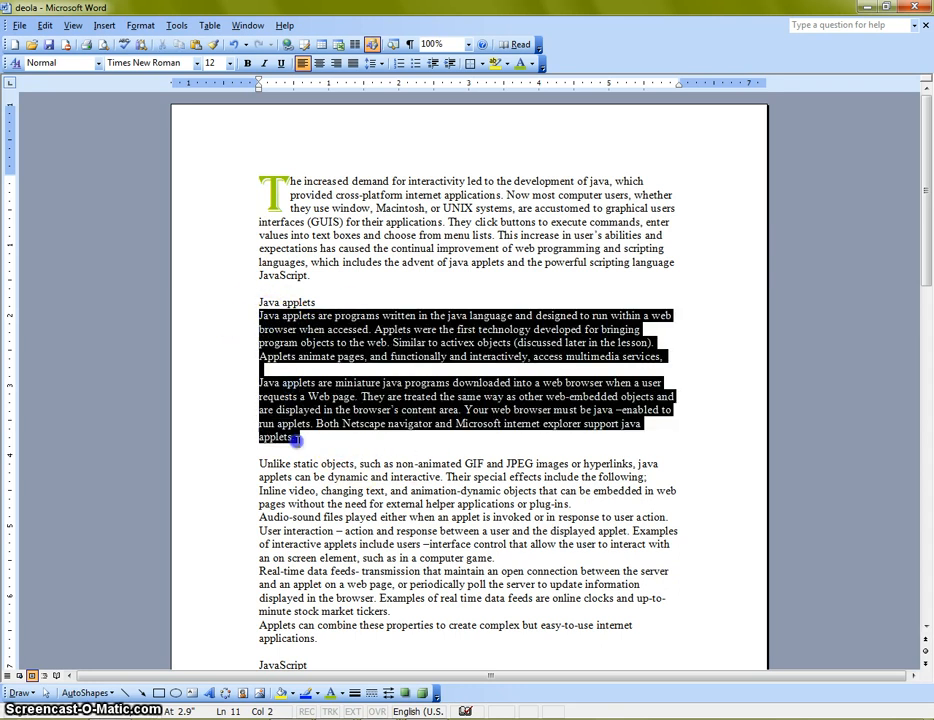
# Format only the two paragraphs directly below the "Java applets" heading in two equal columns
pyautogui.click(257, 314)
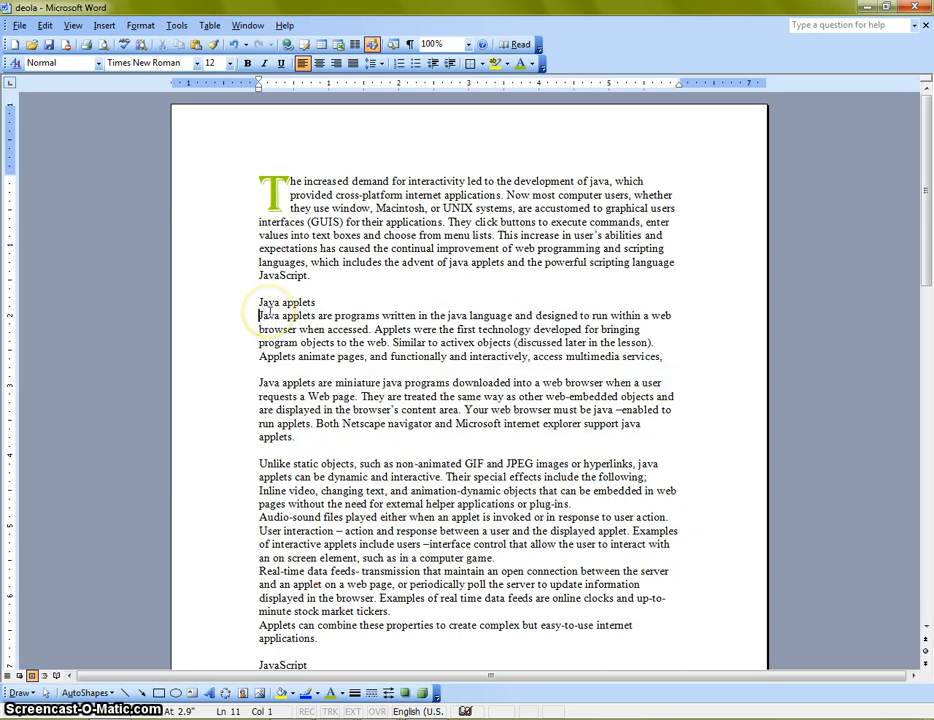
pyautogui.hotkey('shift', 'Down')
pyautogui.hotkey('shift', 'Down')
pyautogui.hotkey('shift', 'Down')
pyautogui.hotkey('shift', 'Down')
pyautogui.hotkey('shift', 'Down')
pyautogui.hotkey('shift', 'Down')
pyautogui.hotkey('shift', 'Down')
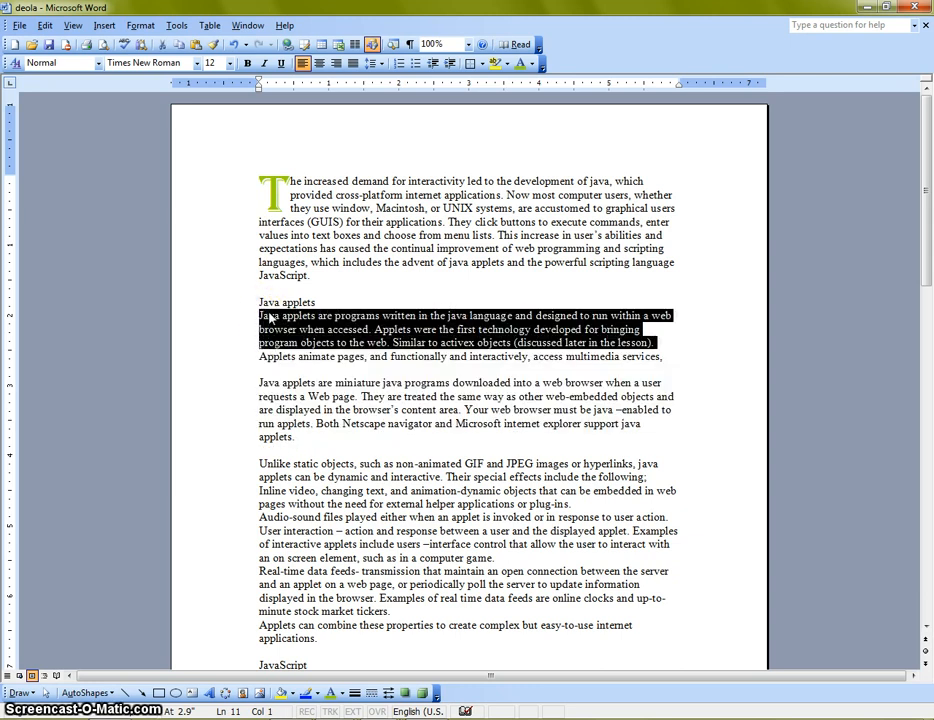
pyautogui.hotkey('shift', 'Down')
pyautogui.hotkey('shift', 'Down')
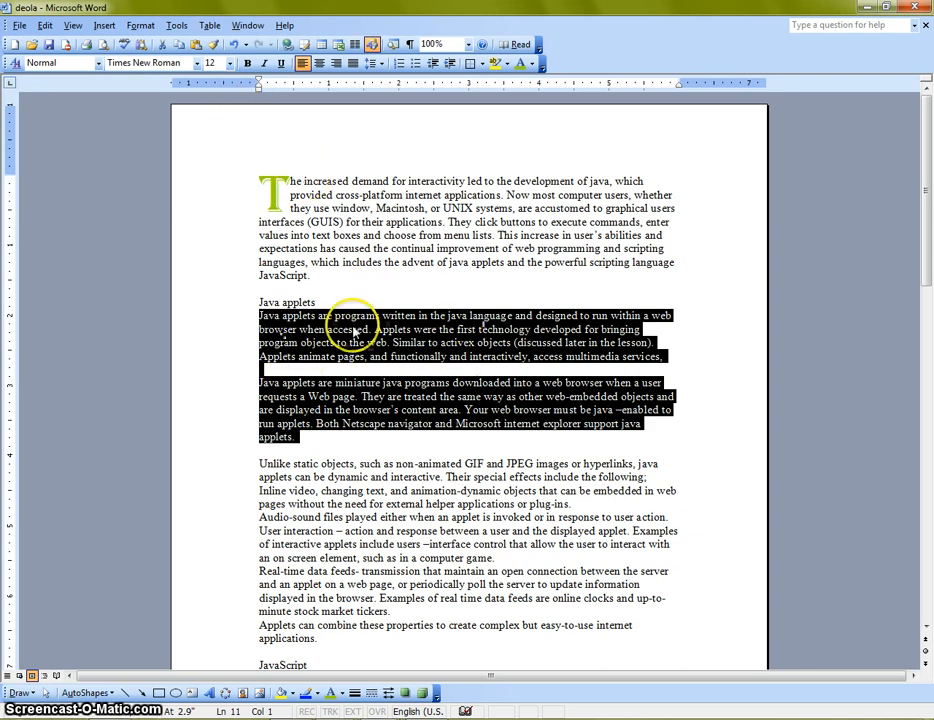
pyautogui.click(140, 25)
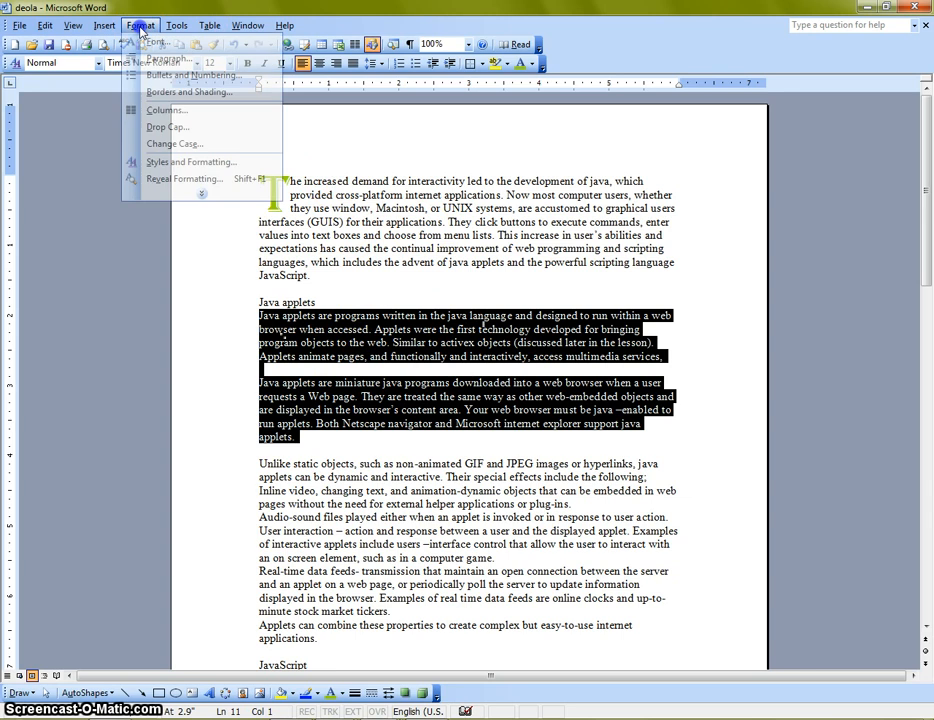
pyautogui.click(146, 109)
pyautogui.click(384, 290)
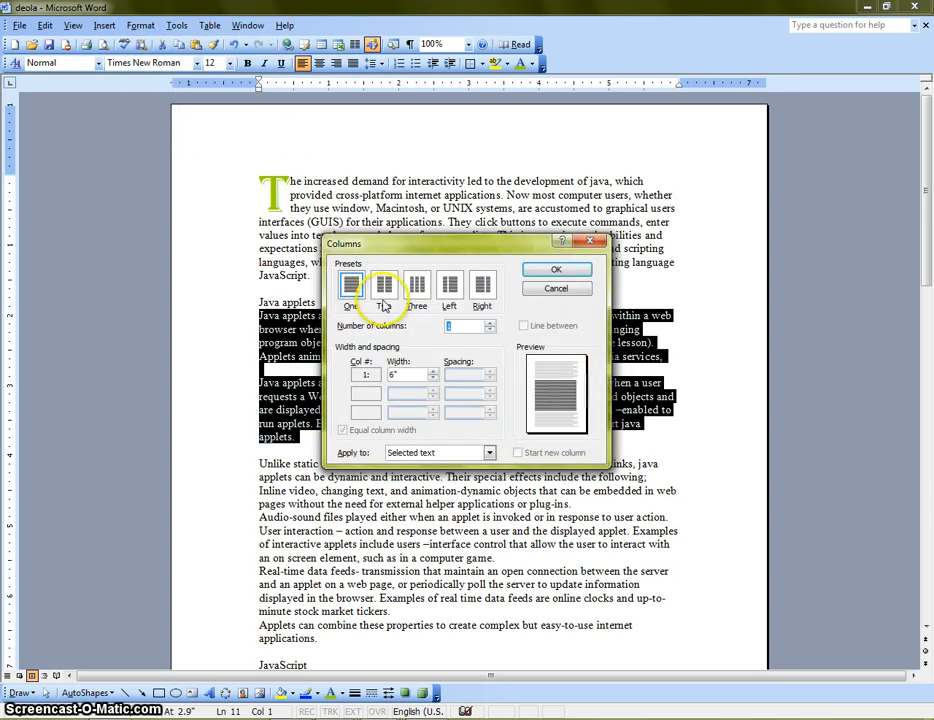
pyautogui.click(555, 270)
pyautogui.click(630, 304)
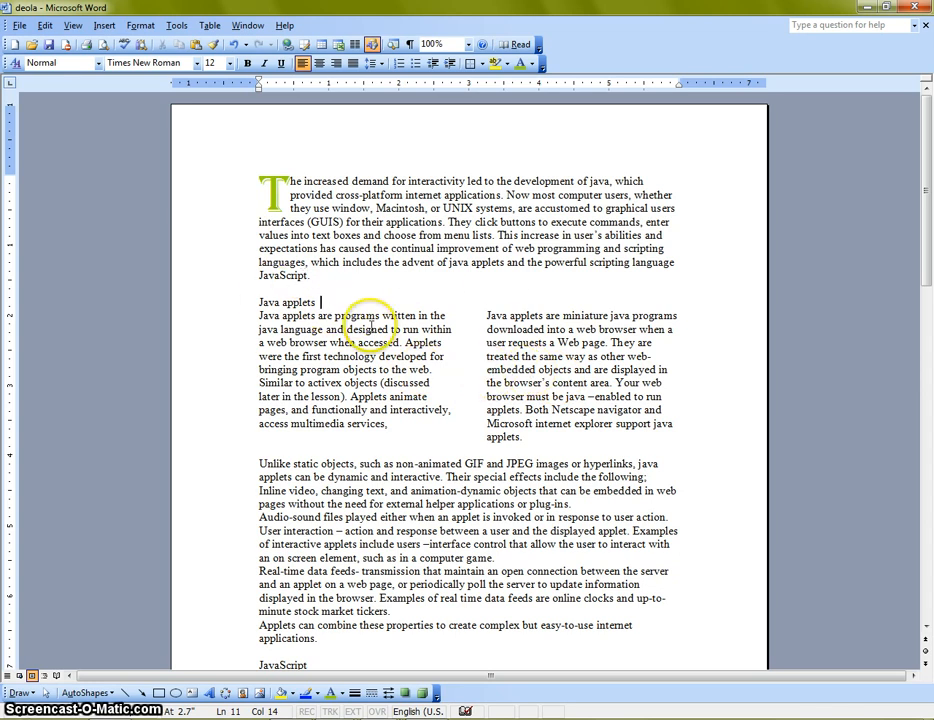
# Undo the two-column format of the Java applets paragraphs, reapply it and clear the selection
pyautogui.click(45, 25)
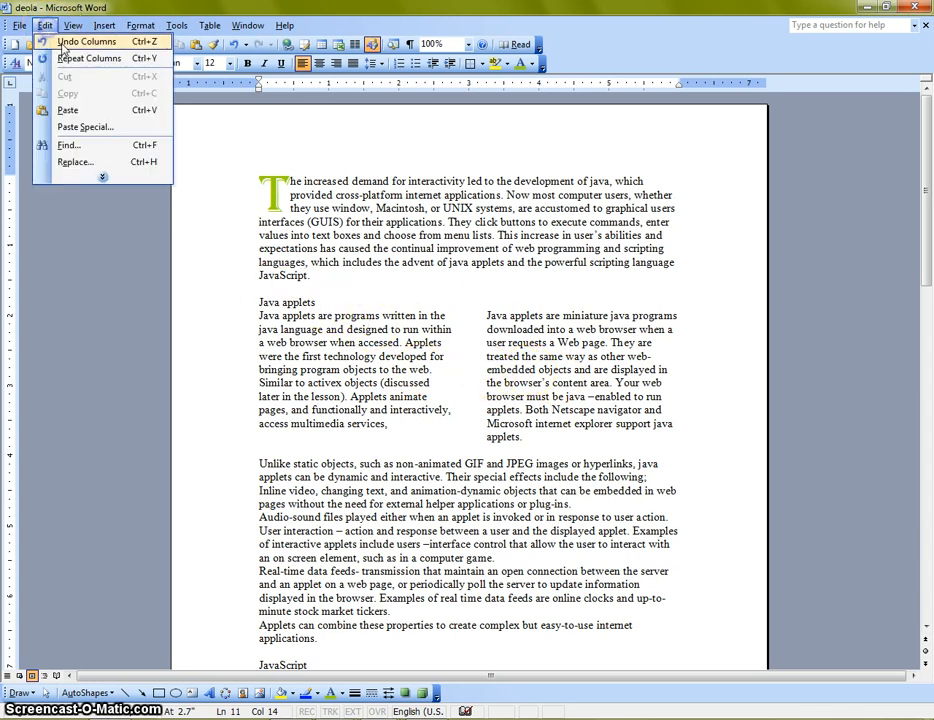
pyautogui.click(65, 40)
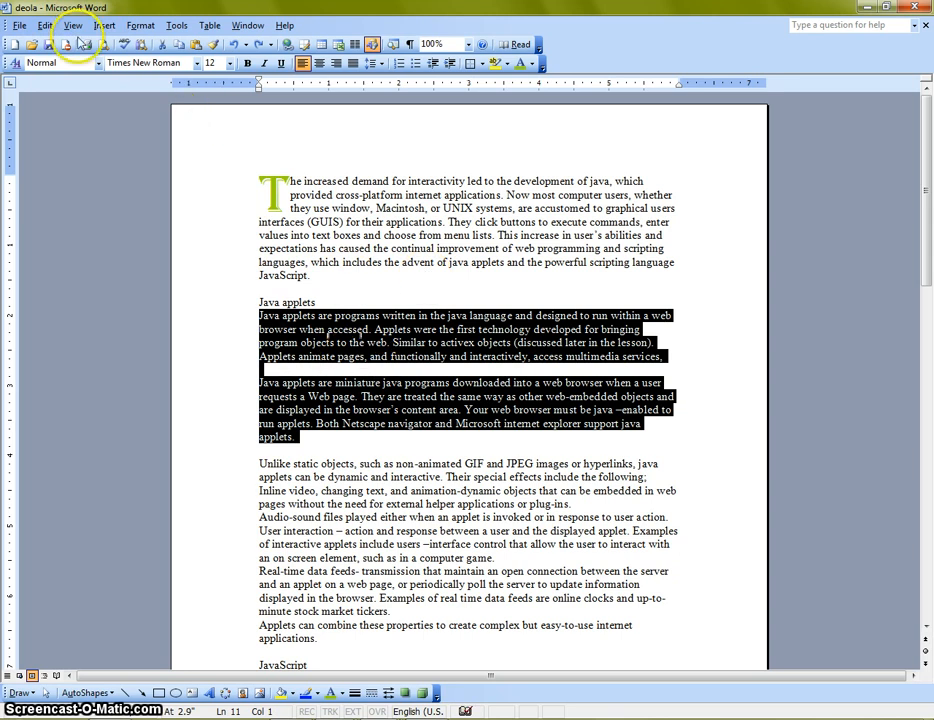
pyautogui.click(45, 25)
pyautogui.click(55, 56)
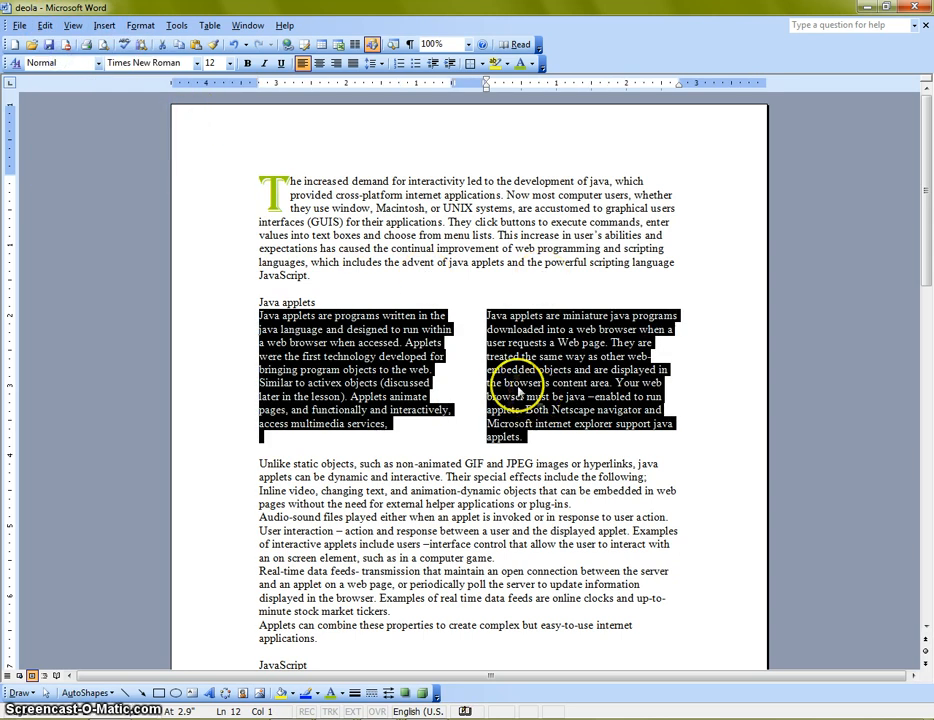
pyautogui.click(430, 397)
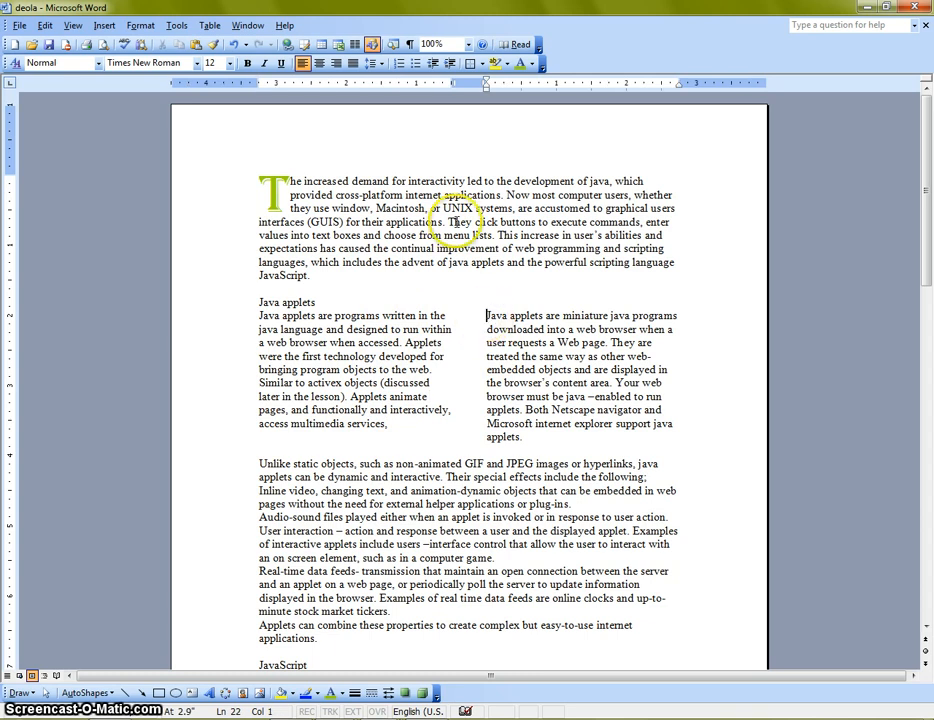
# Narrow the gap between the two Java applets columns to about 0.25 inch on the ruler
pyautogui.click(447, 316)
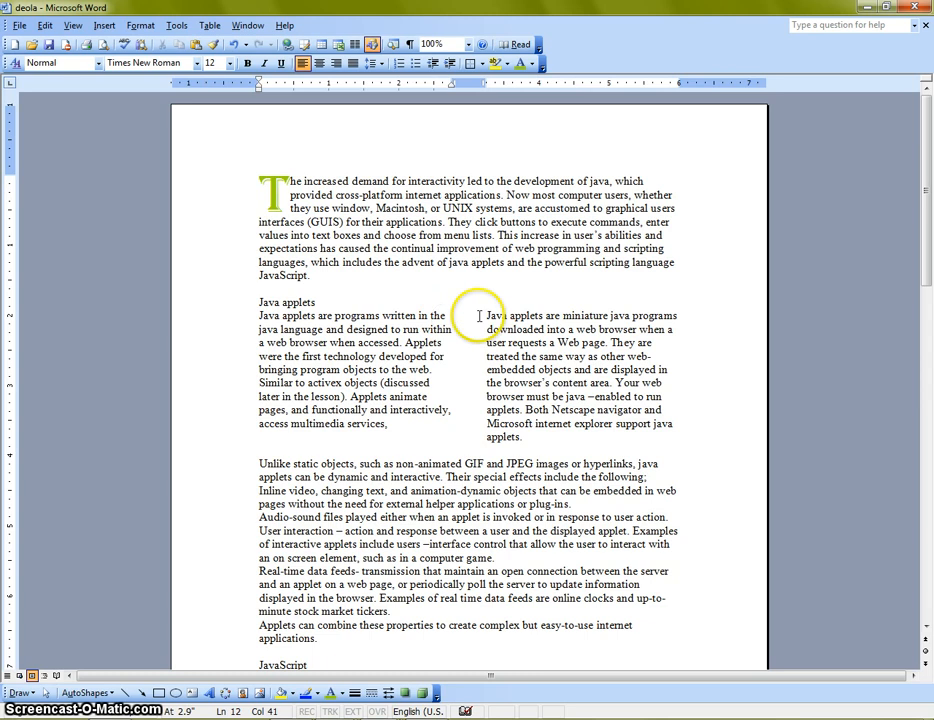
pyautogui.click(482, 315)
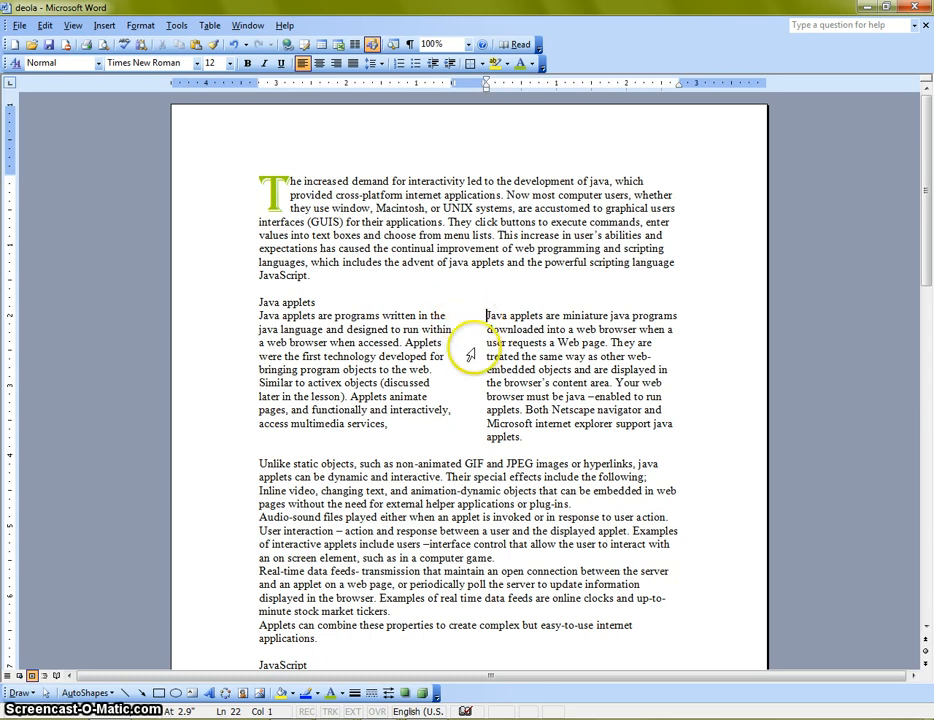
pyautogui.moveTo(455, 83); pyautogui.dragTo(453, 83)
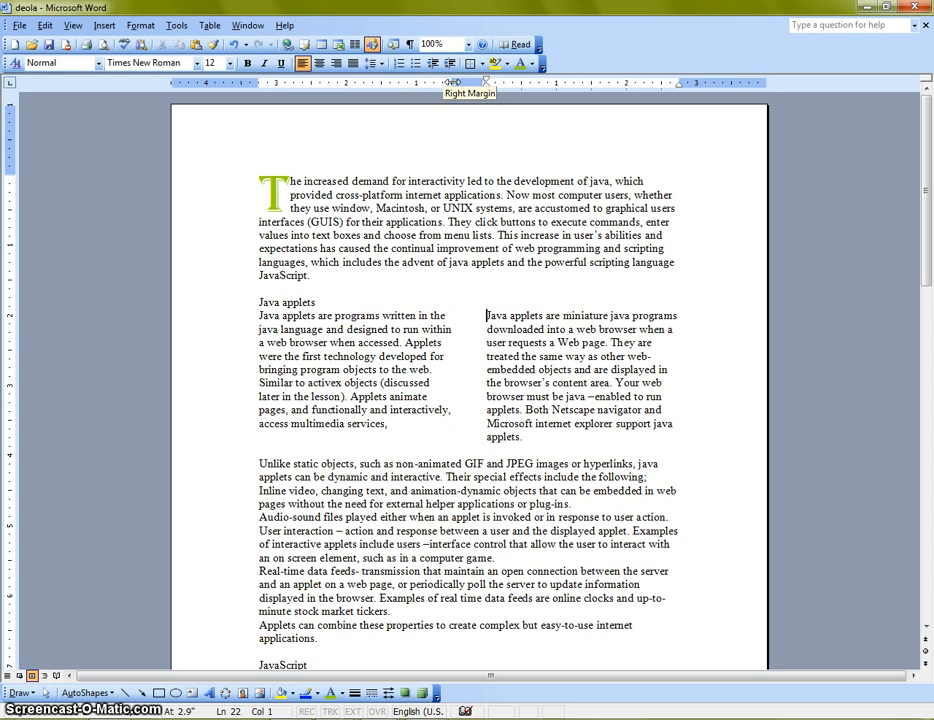
pyautogui.moveTo(451, 82)
pyautogui.mouseDown()
pyautogui.moveTo(413, 88)
pyautogui.moveTo(463, 87)
pyautogui.mouseUp()
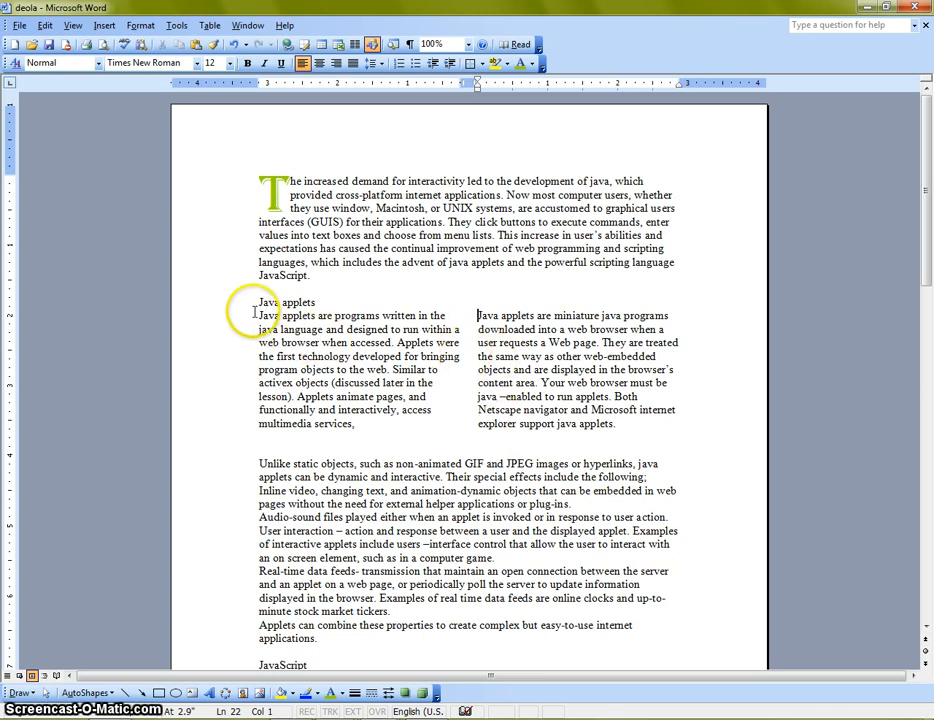
# Justify the text in both Java applets columns and clear the selection
pyautogui.moveTo(268, 317); pyautogui.dragTo(622, 424)
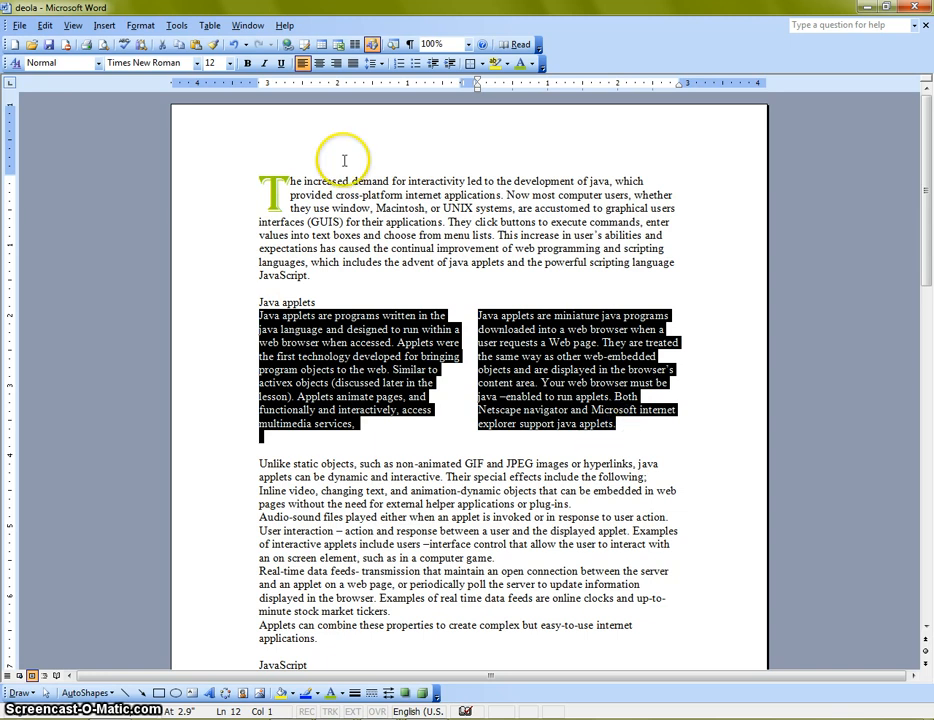
pyautogui.click(352, 63)
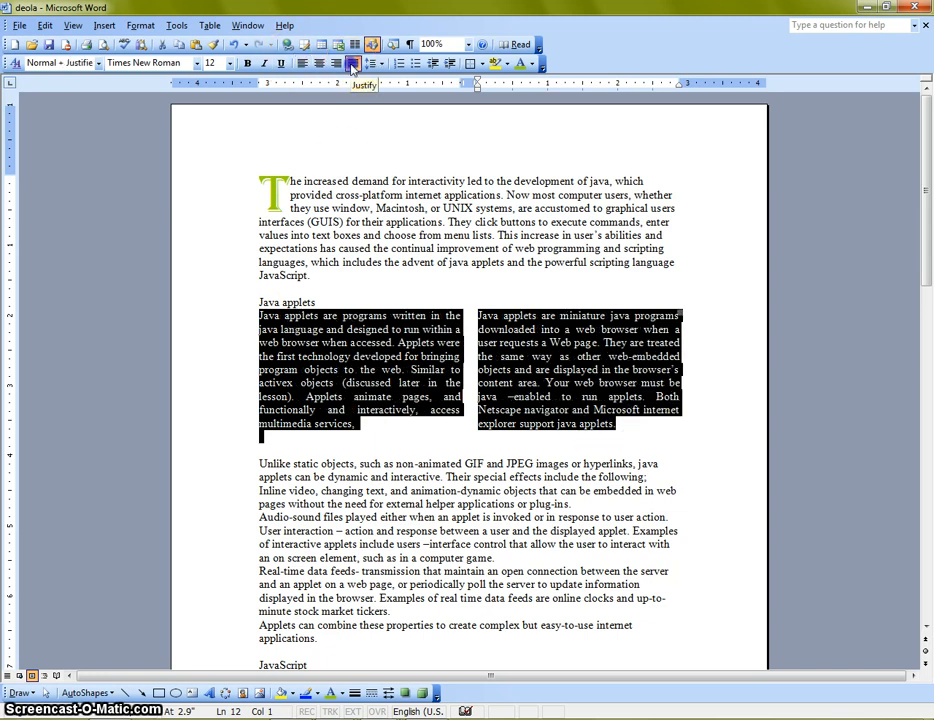
pyautogui.click(418, 314)
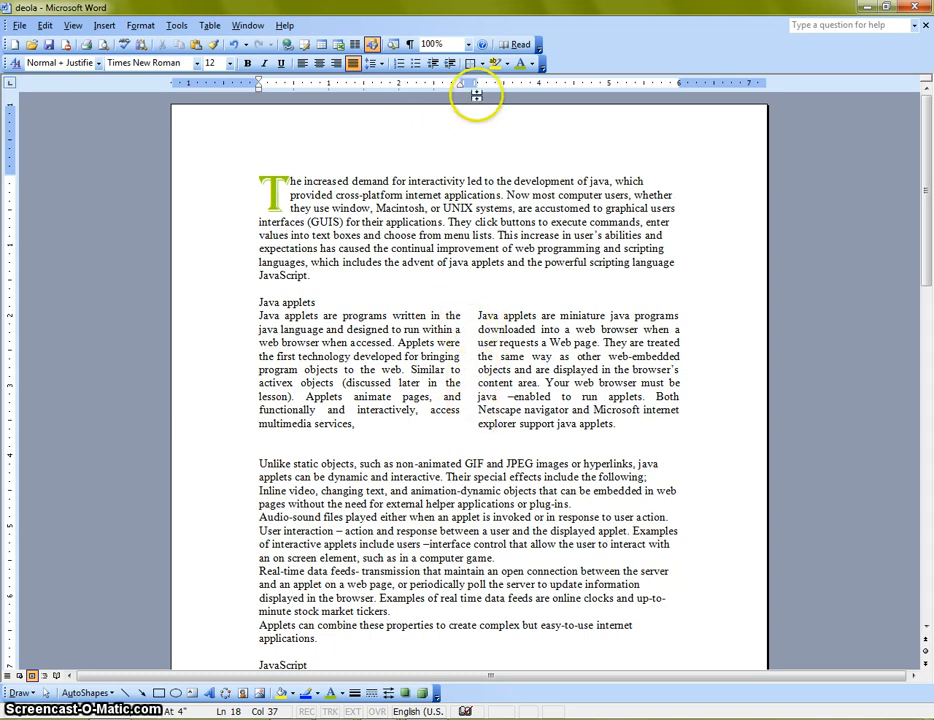
# Widen the two-column section by moving its right margin outward to about 6.6 inches on the ruler
pyautogui.moveTo(461, 81)
pyautogui.mouseDown()
pyautogui.moveTo(491, 81)
pyautogui.moveTo(476, 84)
pyautogui.mouseUp()
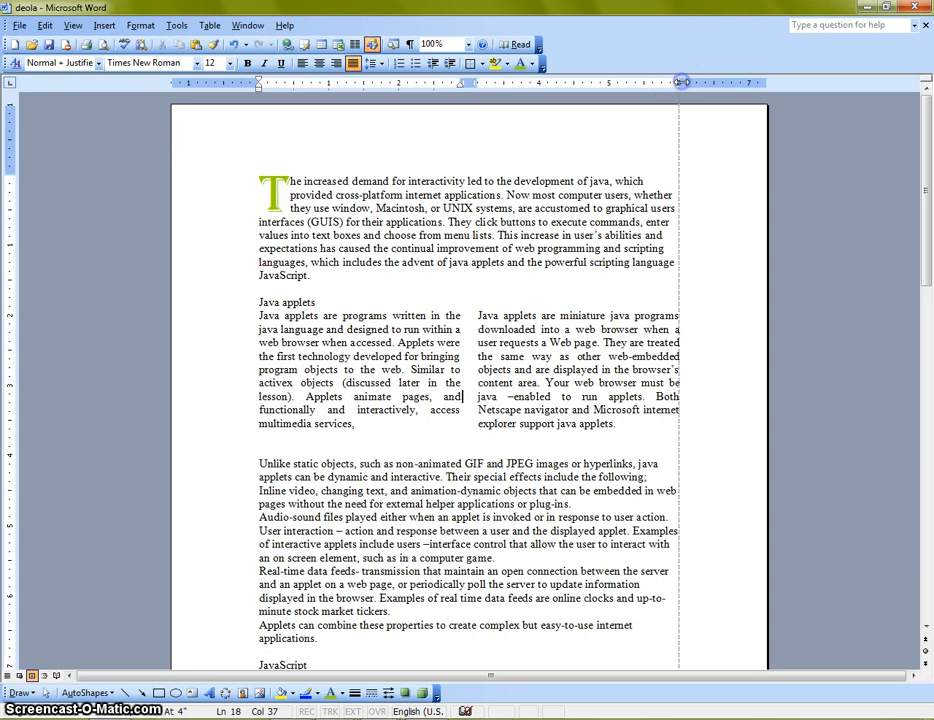
pyautogui.moveTo(681, 81); pyautogui.dragTo(681, 81)
pyautogui.scroll(-10, 653, 188)
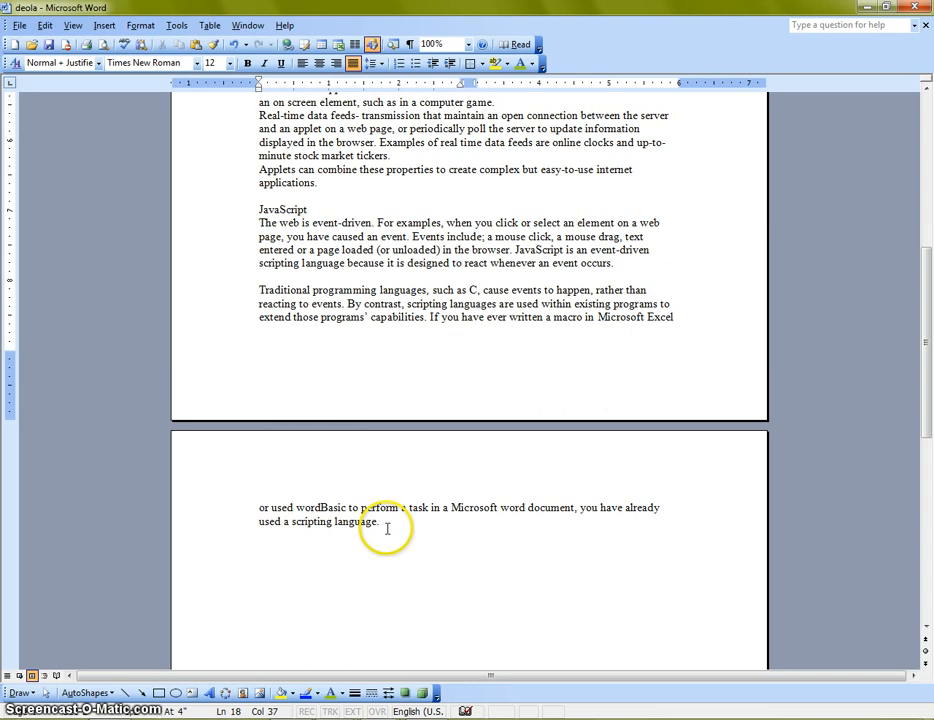
pyautogui.scroll(10, 386, 528)
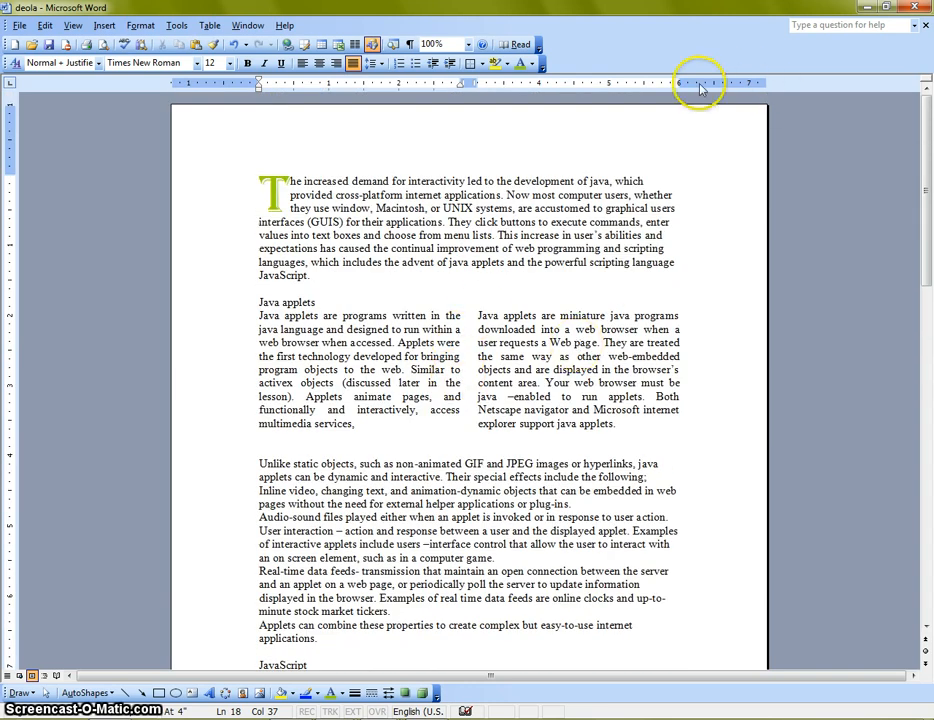
pyautogui.moveTo(679, 82); pyautogui.dragTo(720, 84)
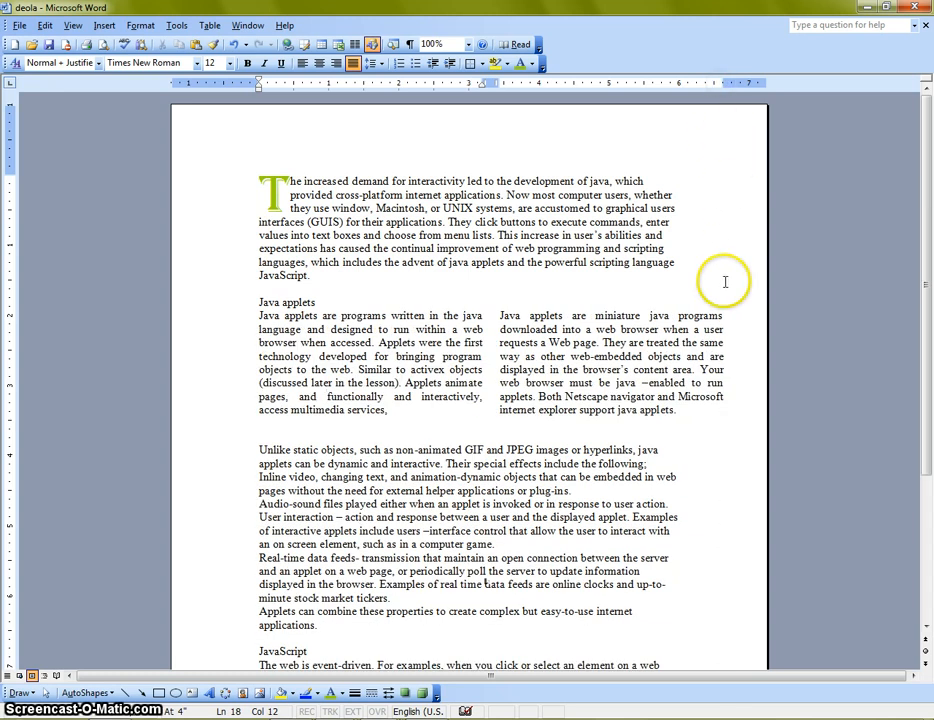
pyautogui.moveTo(724, 80); pyautogui.dragTo(724, 80)
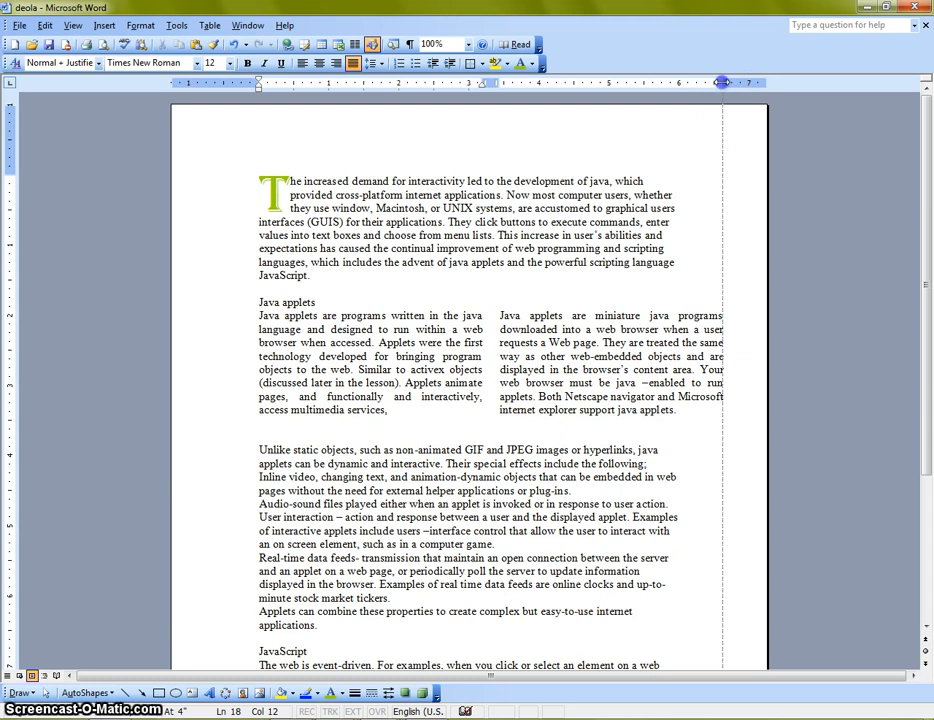
pyautogui.moveTo(724, 81); pyautogui.dragTo(724, 81)
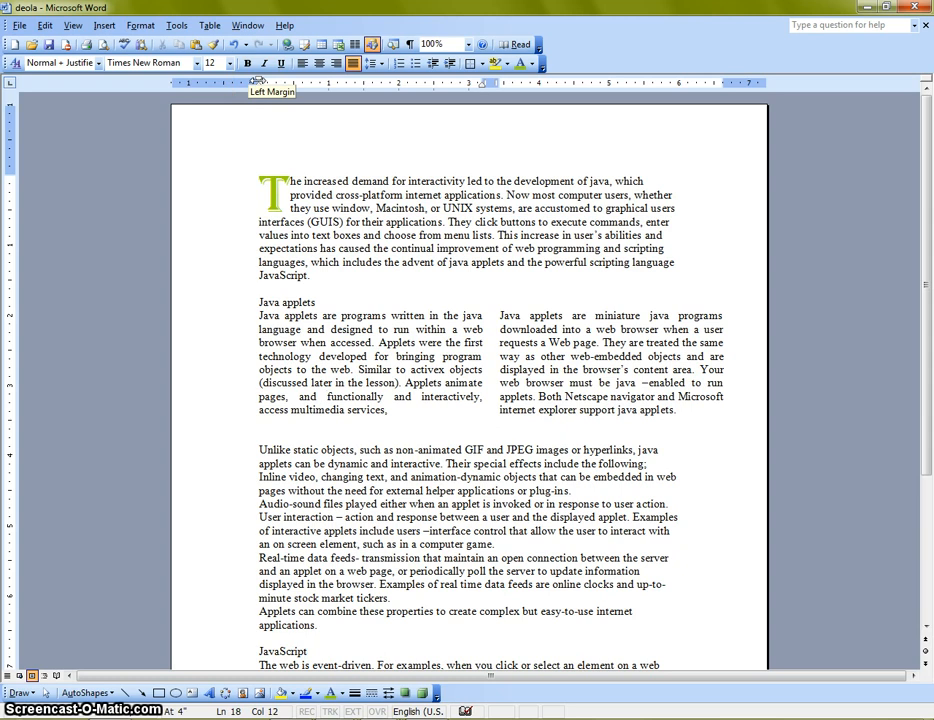
# Widen the two-column Java applets section by moving its left margin outward by about 0.6 inch
pyautogui.moveTo(258, 80); pyautogui.dragTo(217, 85)
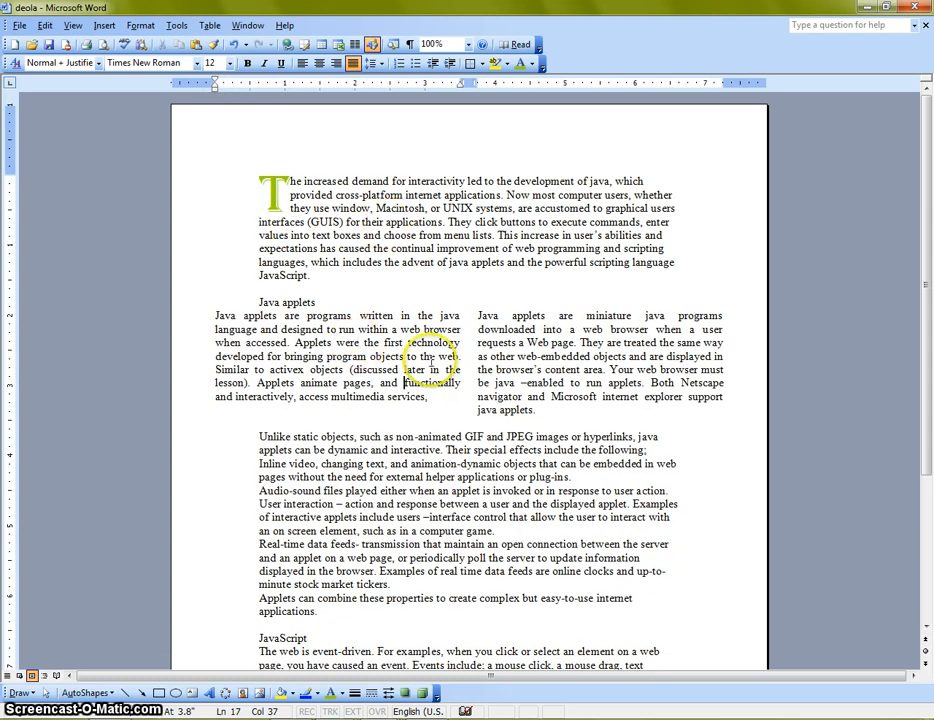
pyautogui.scroll(-7, 459, 379)
pyautogui.scroll(3, 480, 490)
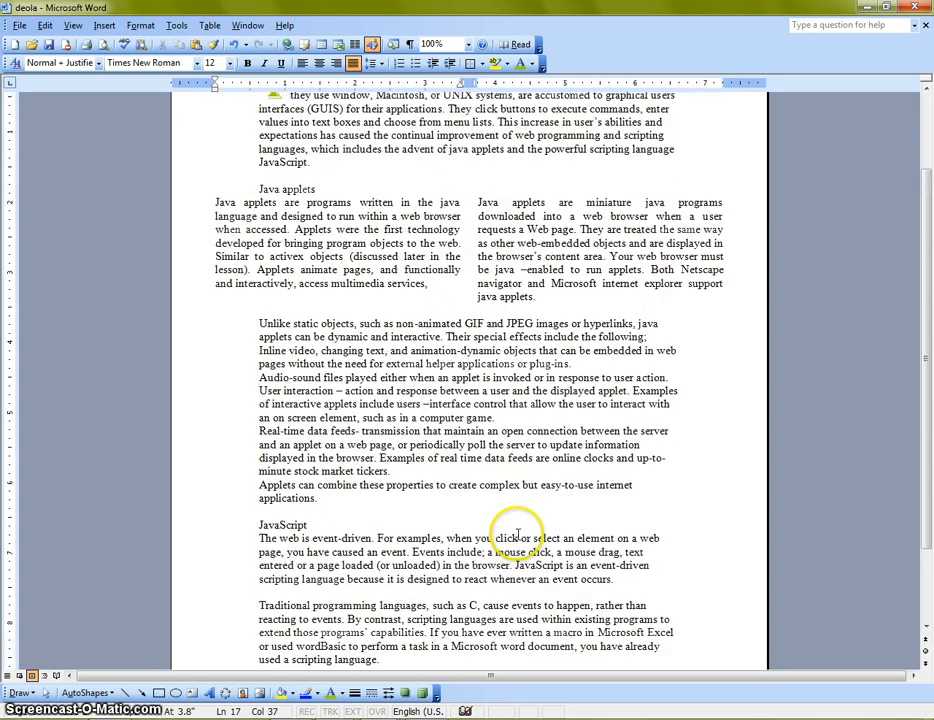
pyautogui.scroll(3, 517, 533)
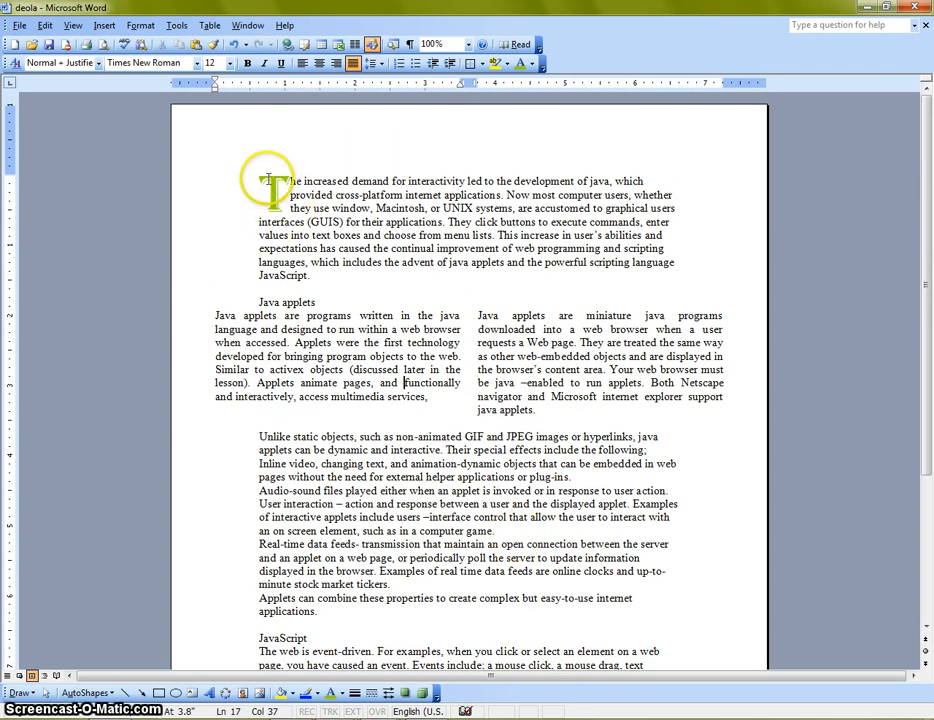
# Move the left margin of the section below the columns outward by about 0.6 inch to align with the columns
pyautogui.click(254, 237)
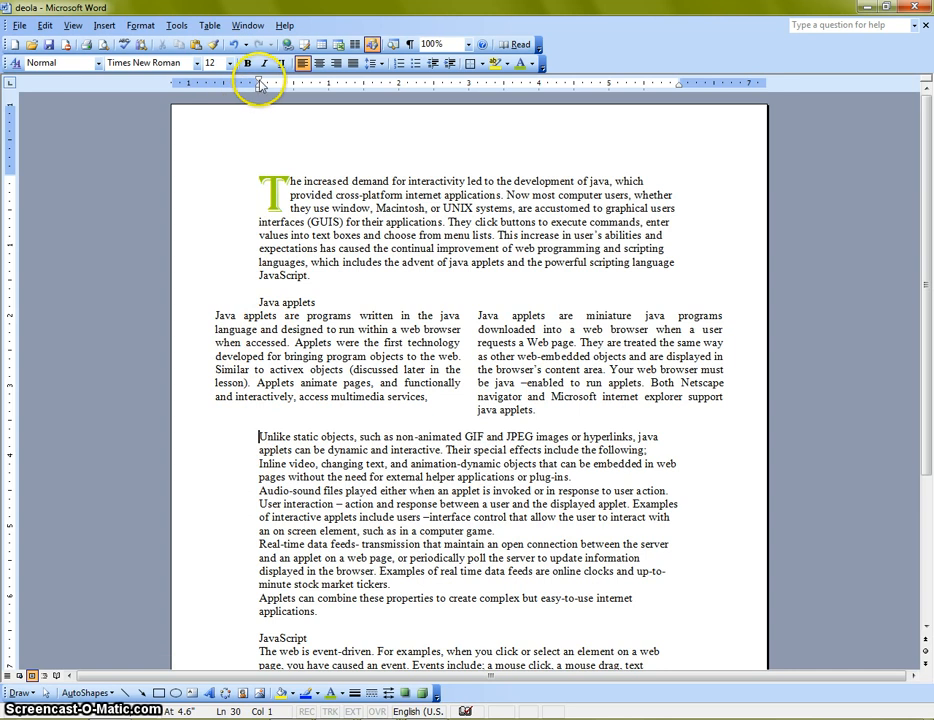
pyautogui.moveTo(258, 84); pyautogui.dragTo(214, 84)
pyautogui.scroll(-3, 280, 452)
pyautogui.scroll(3, 271, 444)
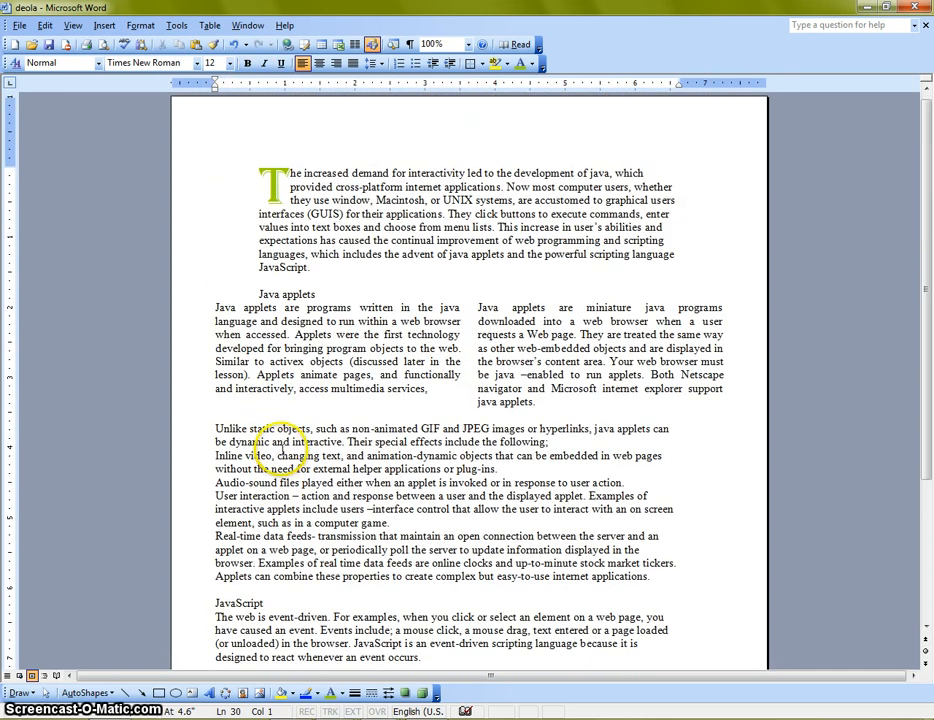
# Move the right margin of the section below the columns outward to about 7.25 inches on the ruler
pyautogui.click(673, 429)
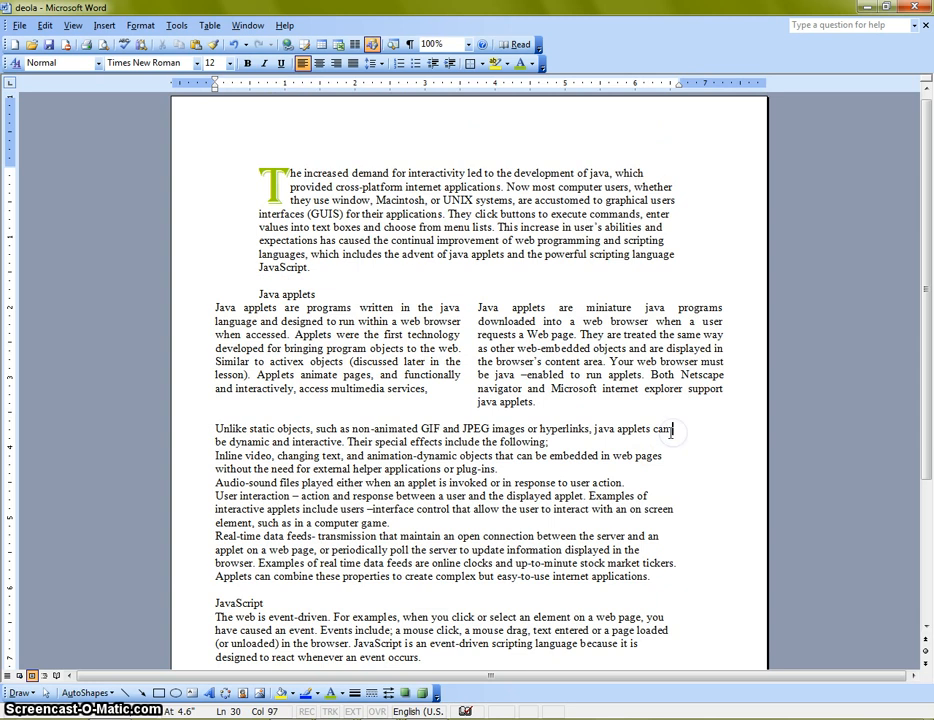
pyautogui.moveTo(678, 82); pyautogui.dragTo(724, 84)
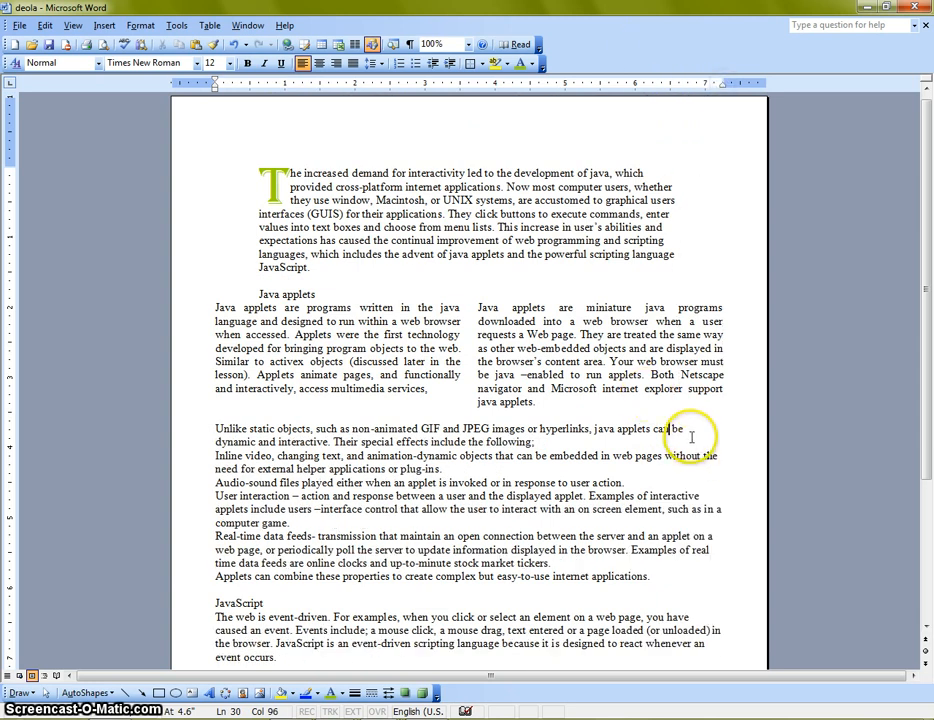
pyautogui.click(730, 455)
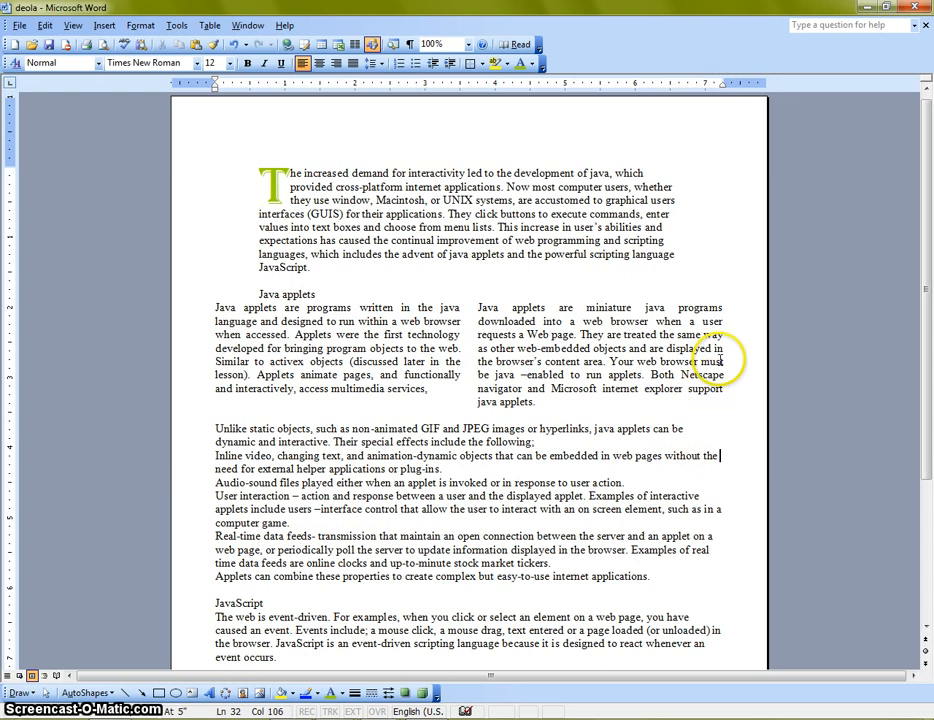
pyautogui.scroll(-3, 720, 563)
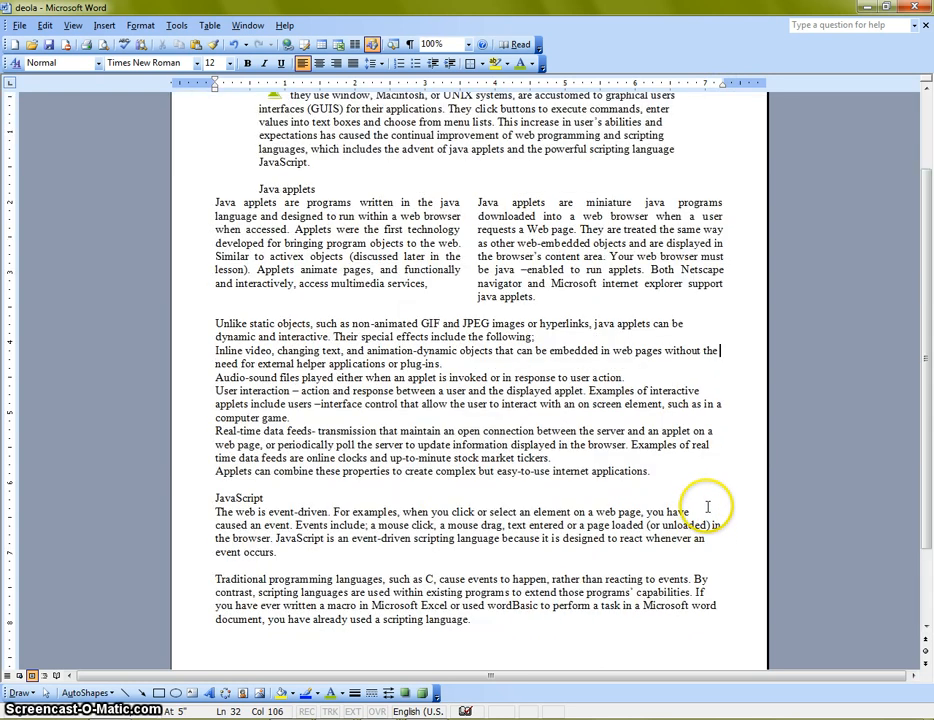
pyautogui.scroll(-1, 700, 550)
pyautogui.scroll(4, 690, 559)
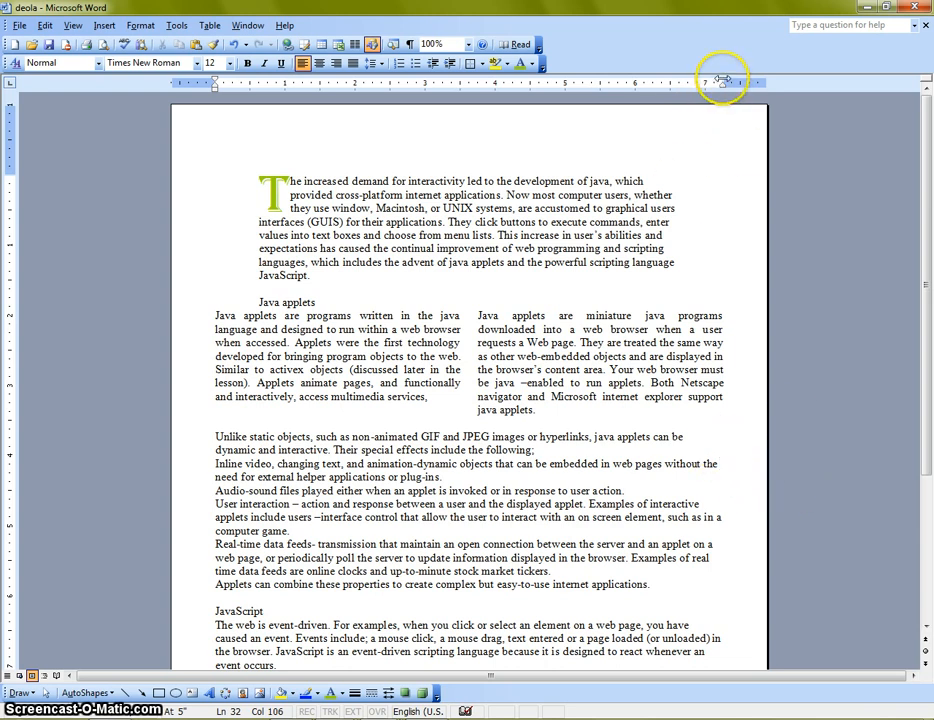
# Widen the opening drop-cap section to match the columns, moving its right margin to about 6.6 inches and its left margin outward about 0.6 inch
pyautogui.click(648, 180)
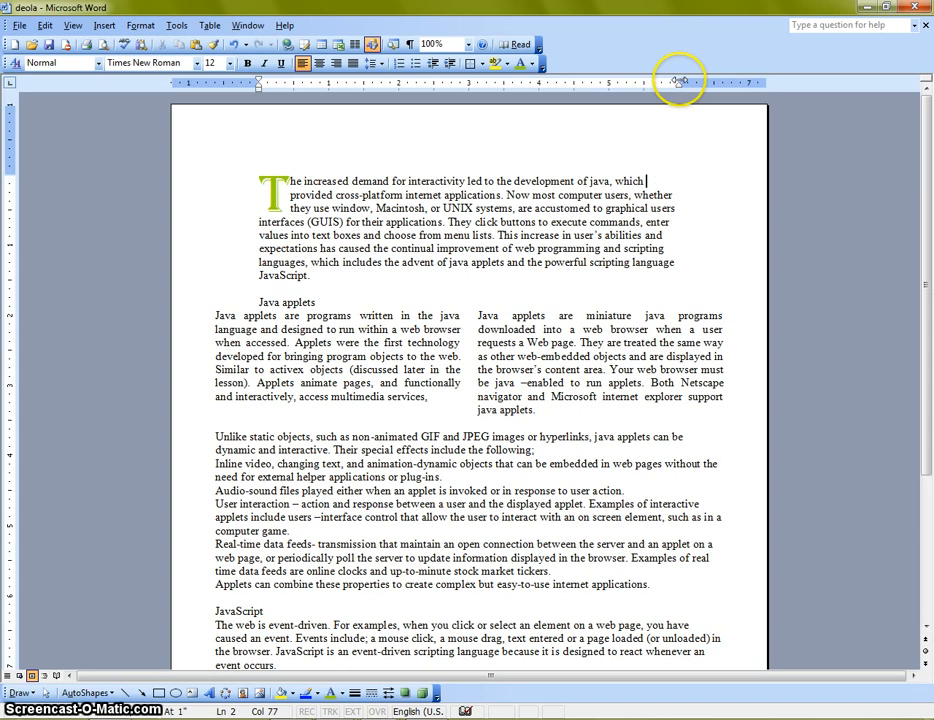
pyautogui.moveTo(678, 82); pyautogui.dragTo(722, 84)
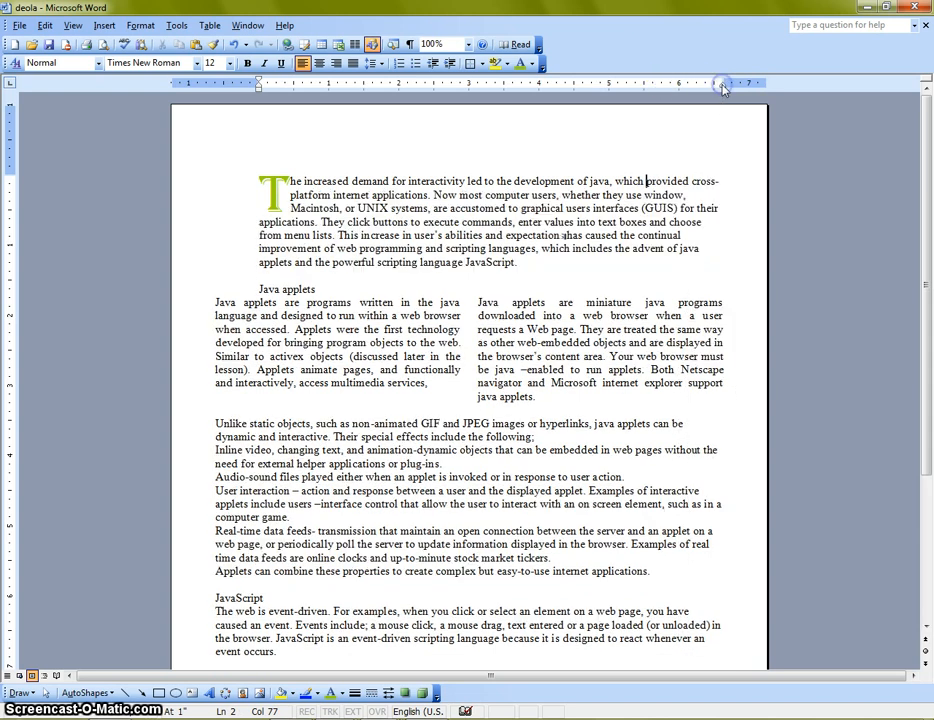
pyautogui.click(258, 224)
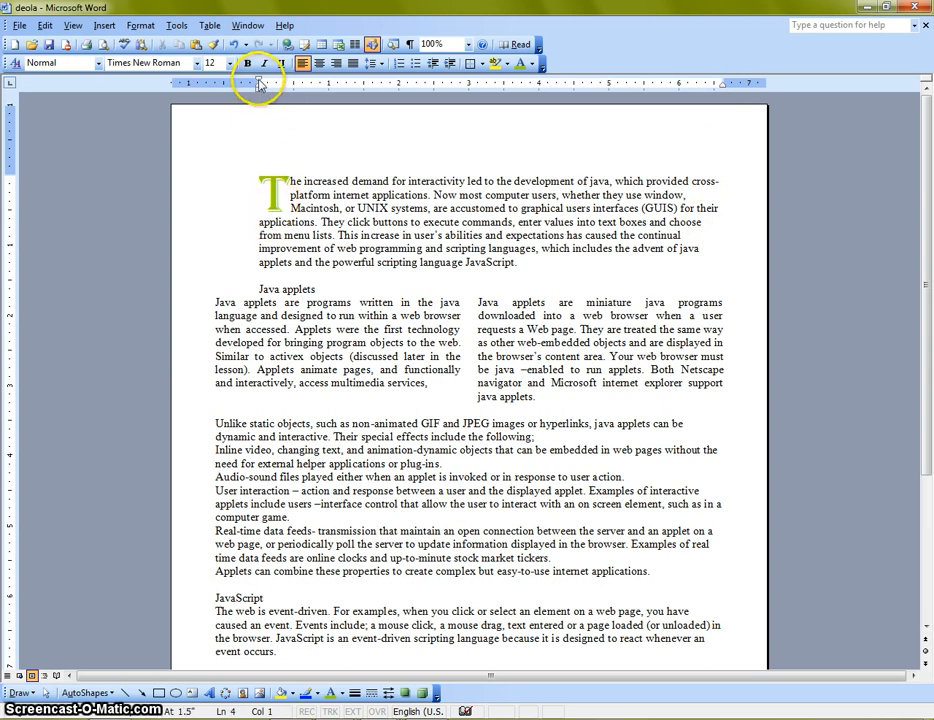
pyautogui.moveTo(258, 83); pyautogui.dragTo(213, 86)
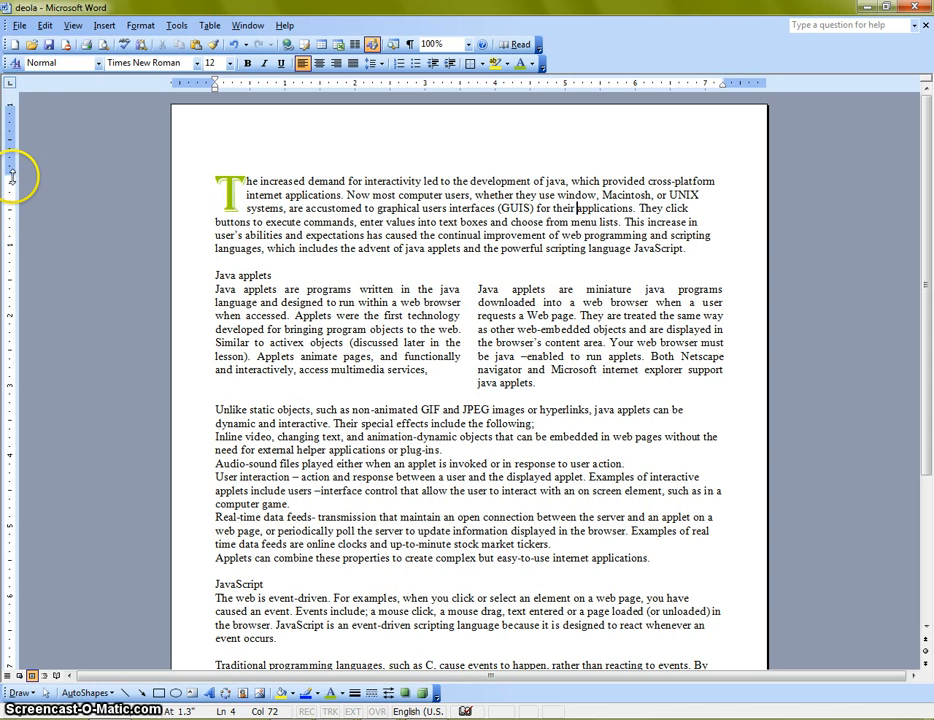
# Reduce the opening section's top page margin to about 0.4 inch and its bottom margin to about 0.5 inch
pyautogui.moveTo(8, 129)
pyautogui.mouseDown()
pyautogui.moveTo(8, 102)
pyautogui.moveTo(8, 129)
pyautogui.mouseUp()
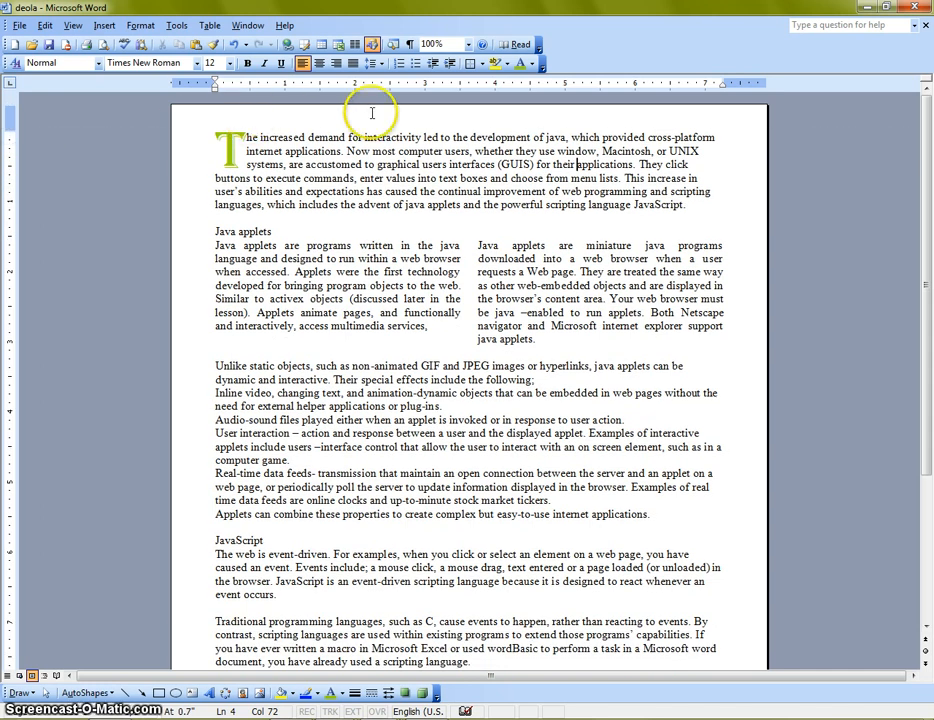
pyautogui.scroll(-5, 100, 330)
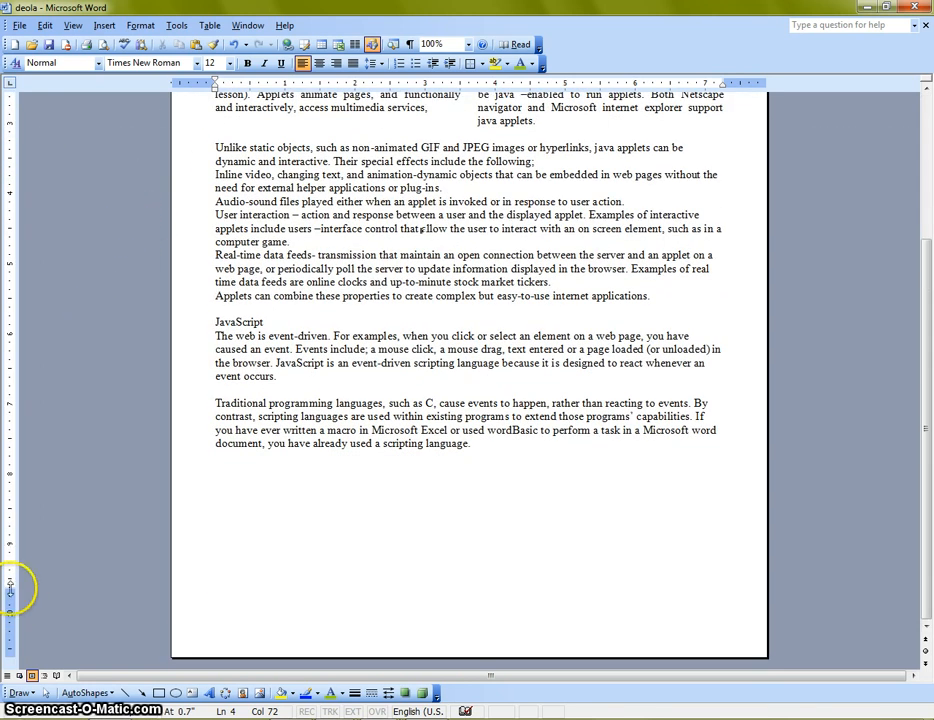
pyautogui.moveTo(10, 590); pyautogui.dragTo(14, 624)
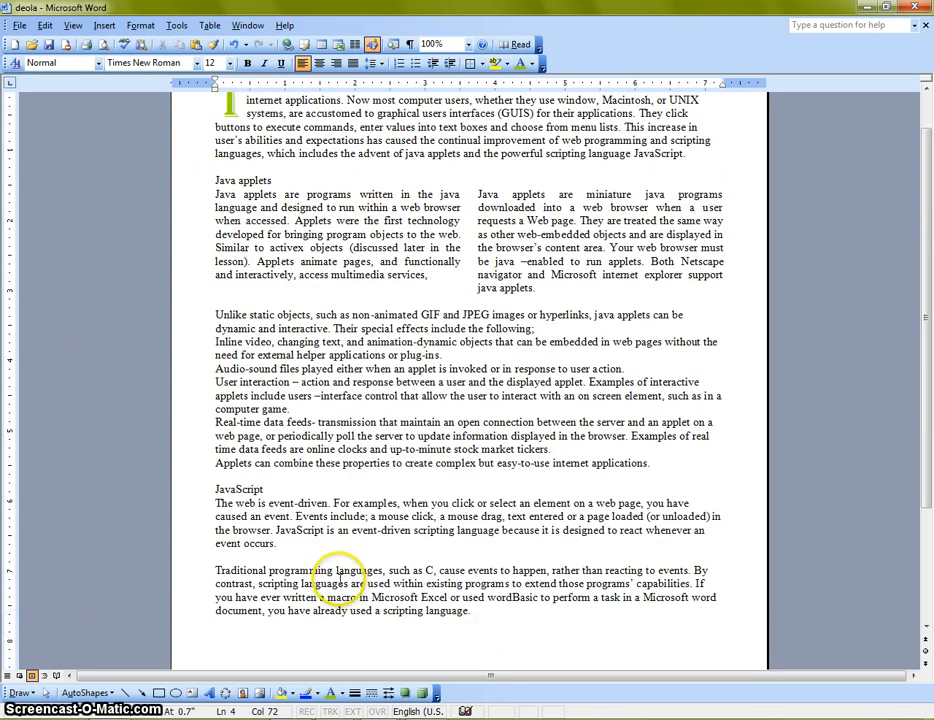
# Start a new line below the document's last paragraph
pyautogui.scroll(-4, 350, 585)
pyautogui.click(321, 494)
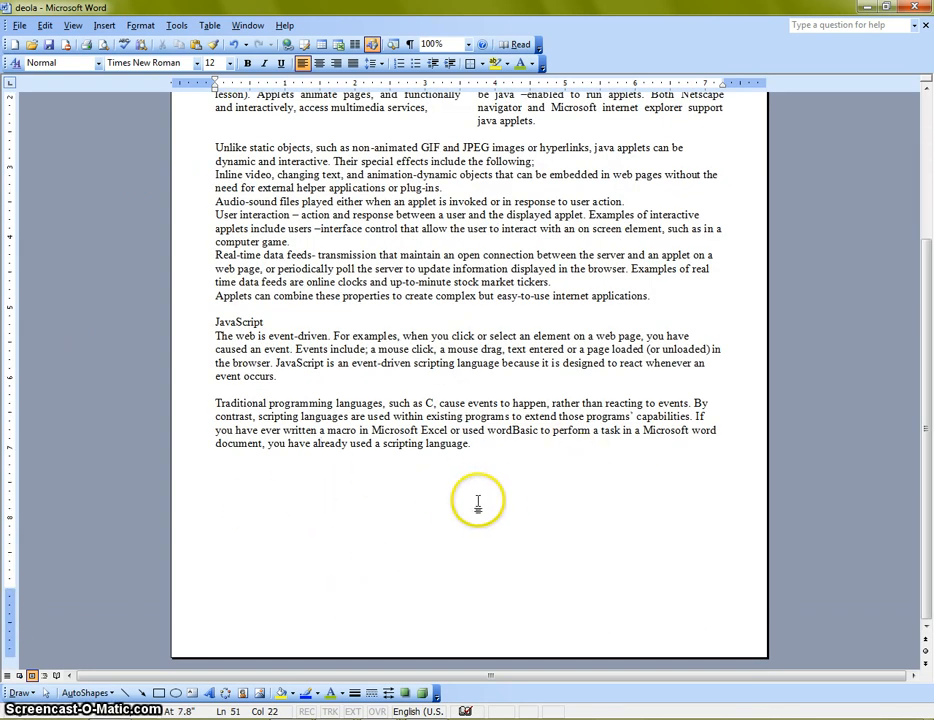
pyautogui.scroll(6, 450, 535)
pyautogui.scroll(-6, 375, 590)
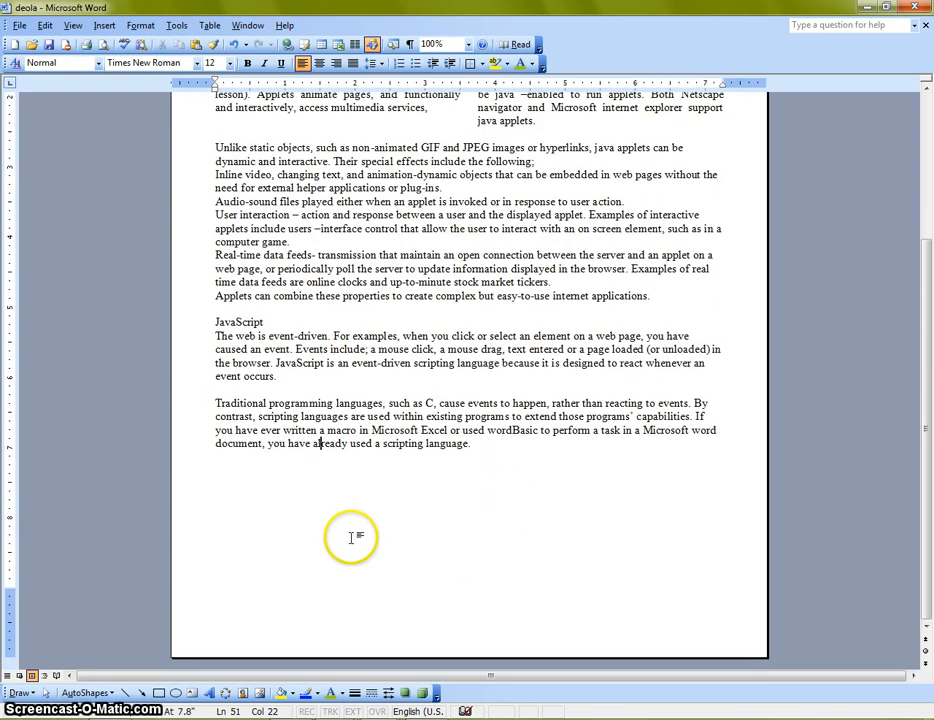
pyautogui.click(472, 505)
pyautogui.press('Return')
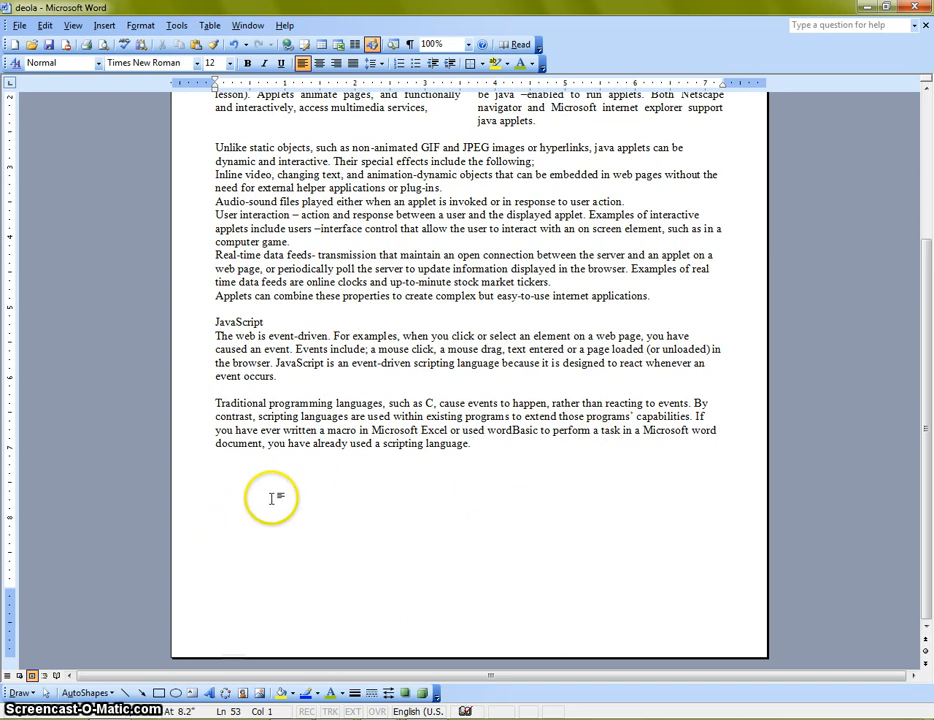
# Move the right margins inward to about 6.1 inches for the section below the columns and about 6.25 inches for the opening section
pyautogui.scroll(3, 327, 530)
pyautogui.scroll(1, 335, 540)
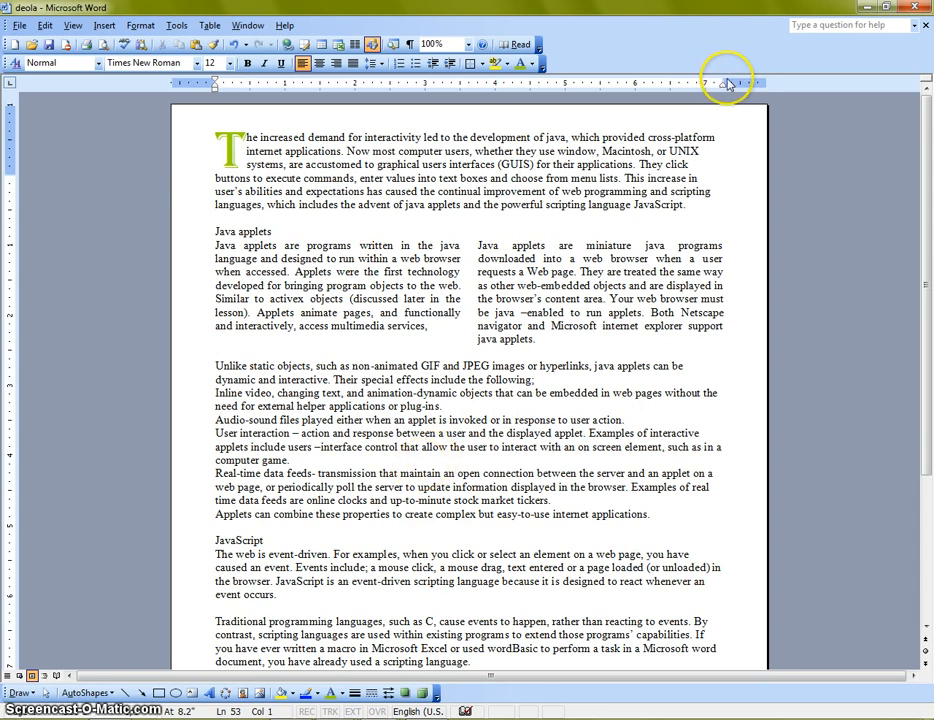
pyautogui.moveTo(727, 84); pyautogui.dragTo(646, 88)
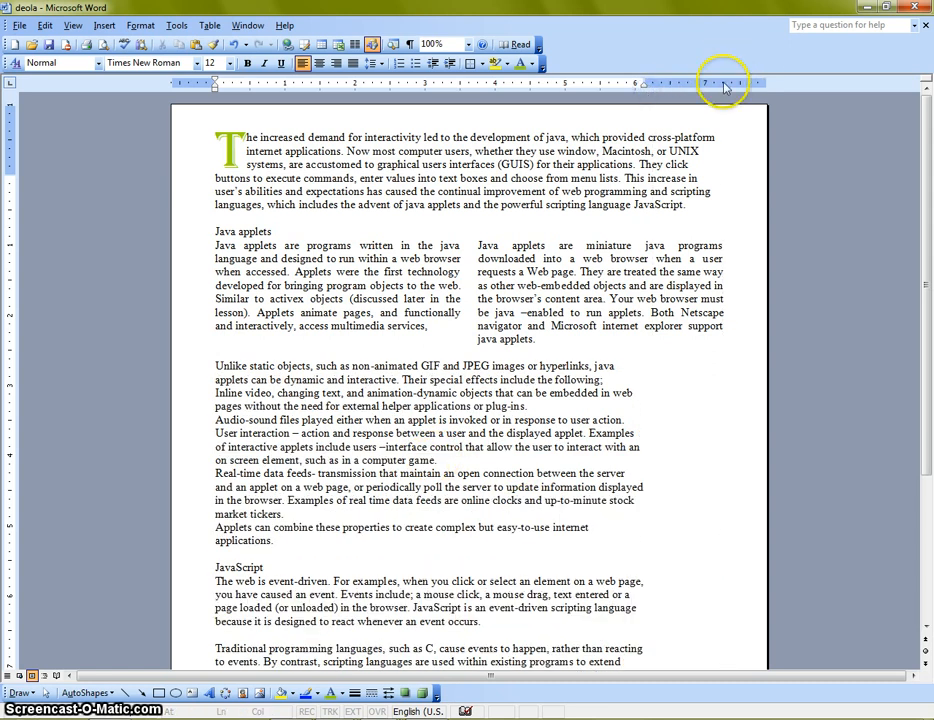
pyautogui.click(722, 138)
pyautogui.moveTo(727, 84); pyautogui.dragTo(652, 88)
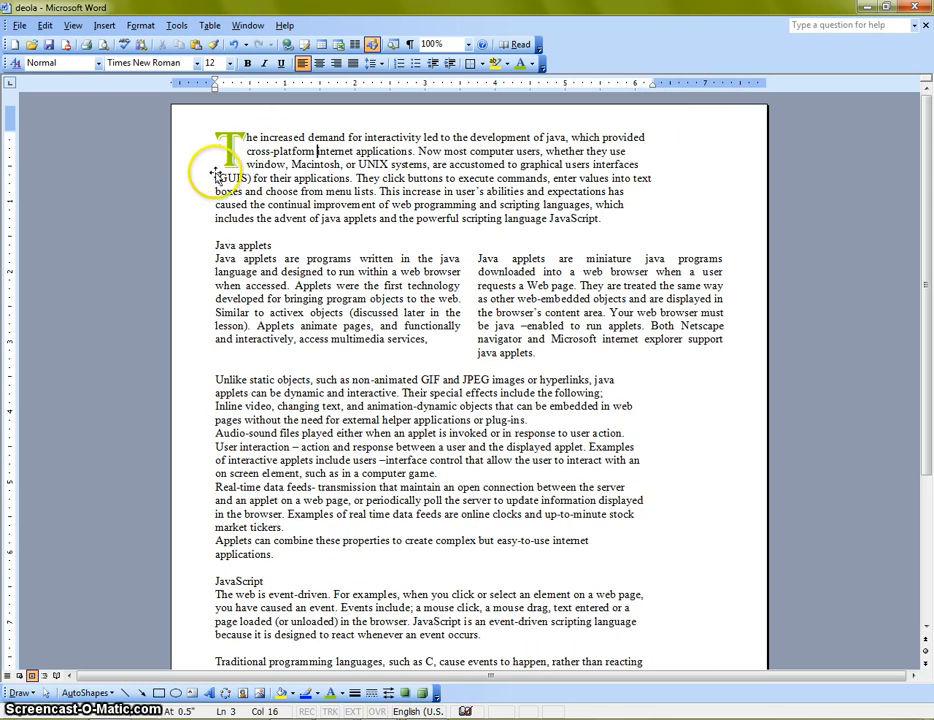
# Move the left margins of the opening section and the section below the columns inward by about 1 inch each
pyautogui.moveTo(213, 86); pyautogui.dragTo(285, 86)
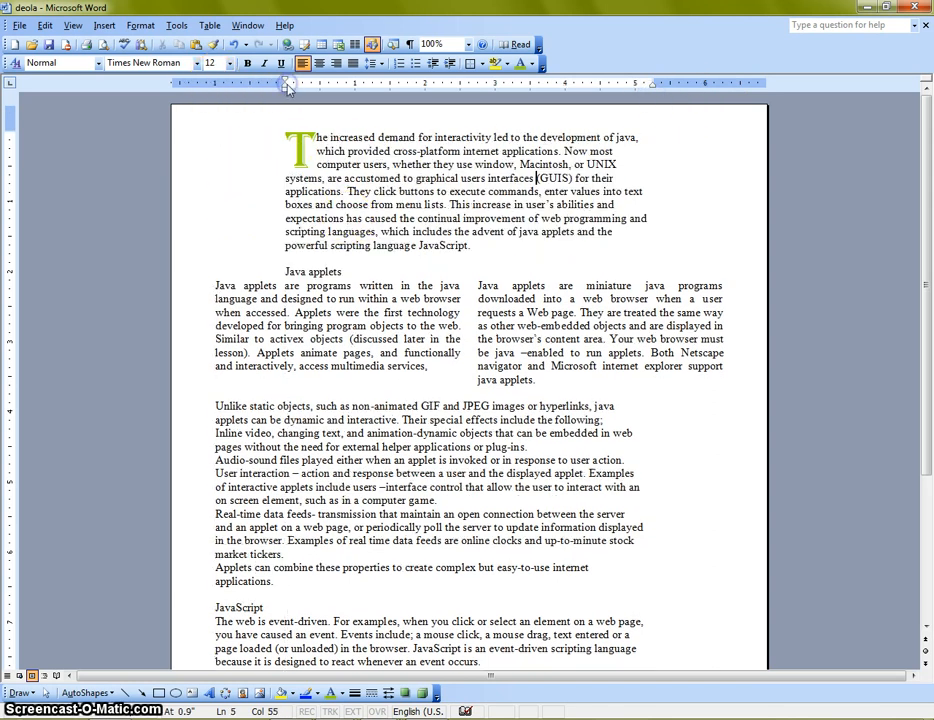
pyautogui.click(216, 406)
pyautogui.moveTo(214, 86); pyautogui.dragTo(285, 86)
# Remove the blank second page by deleting the empty lines after the last paragraph
pyautogui.scroll(-14, 413, 375)
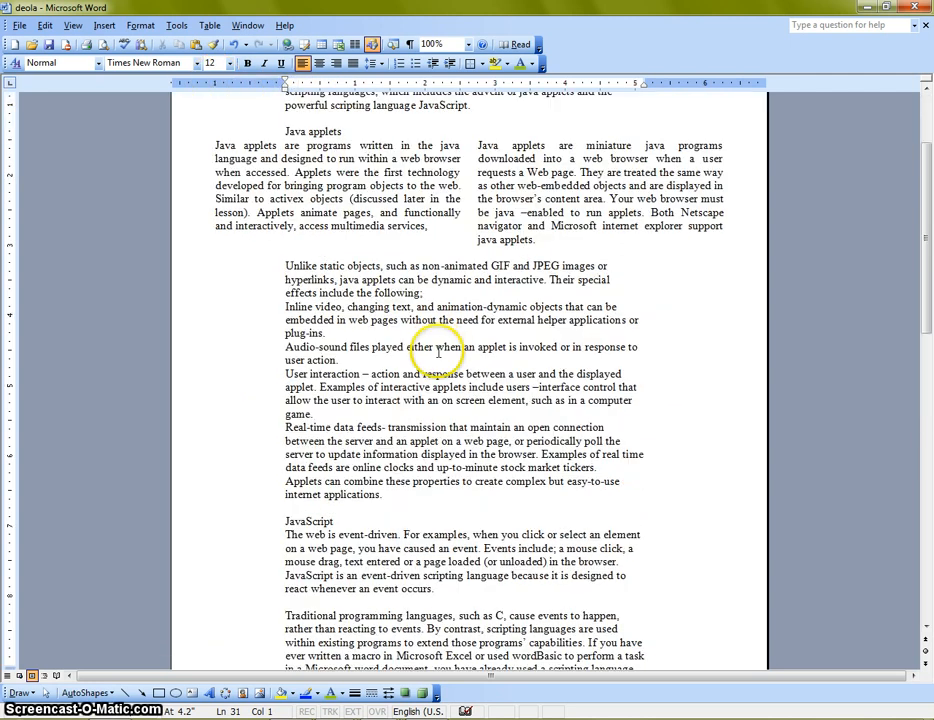
pyautogui.scroll(3, 438, 365)
pyautogui.scroll(-10, 438, 365)
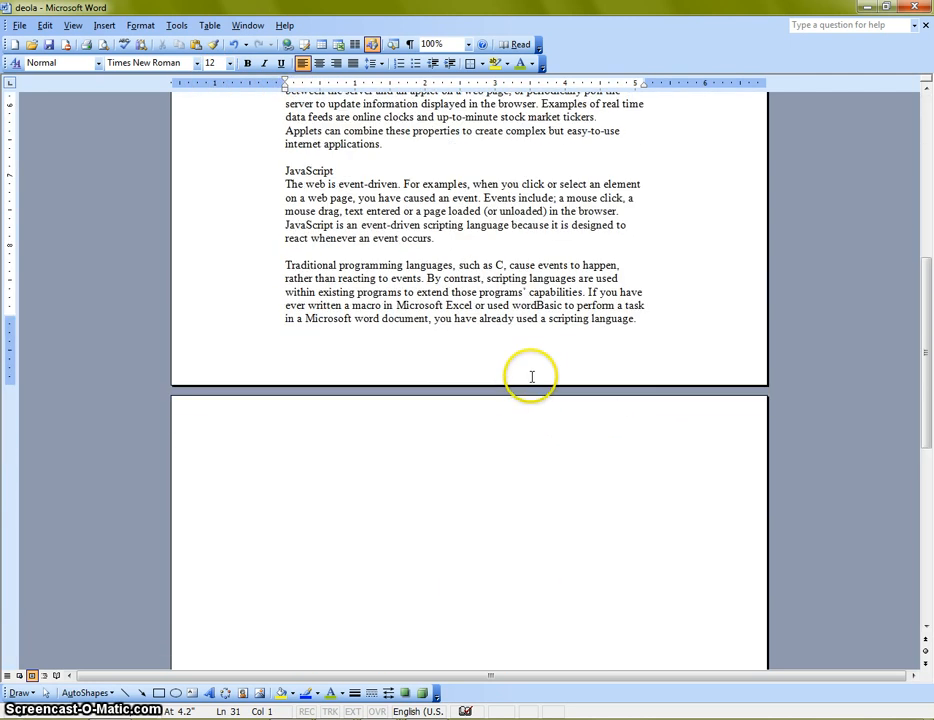
pyautogui.scroll(8, 509, 397)
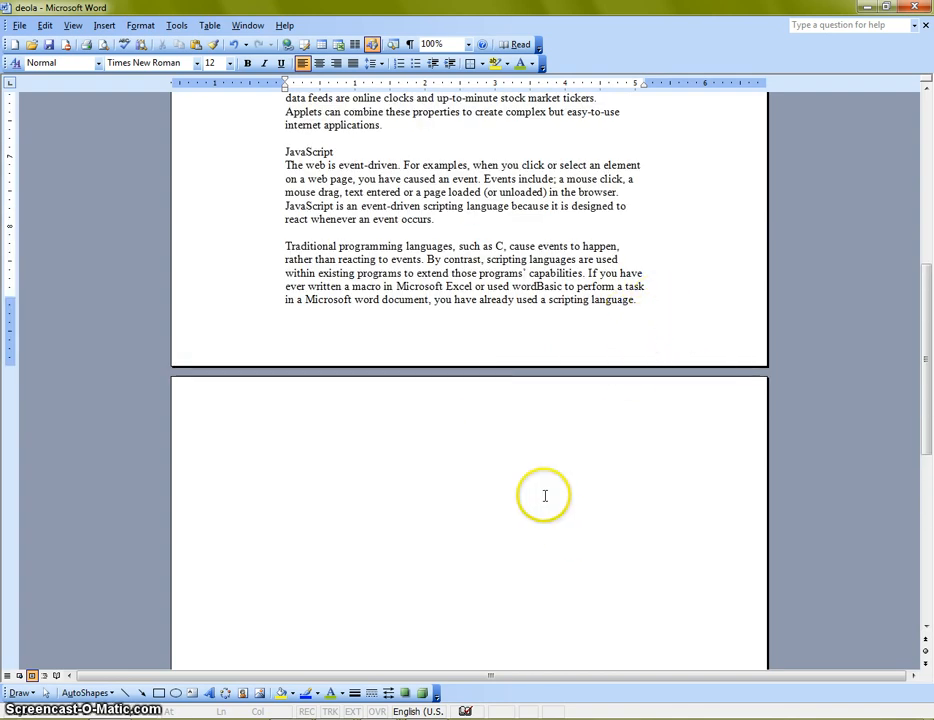
pyautogui.scroll(-12, 566, 440)
pyautogui.scroll(8, 563, 447)
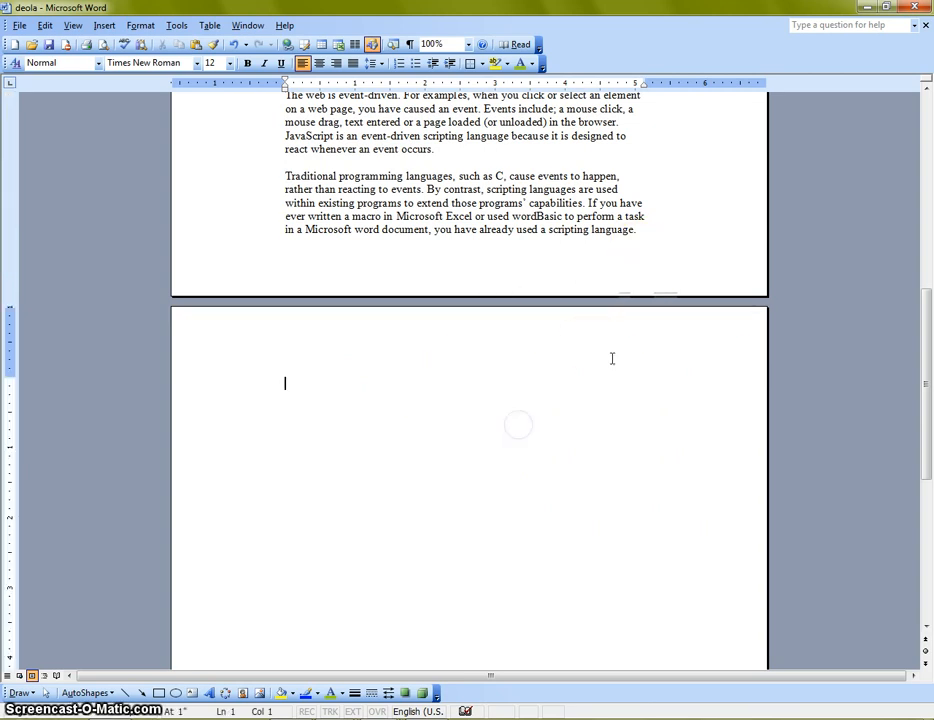
pyautogui.click(532, 348)
pyautogui.click(659, 236)
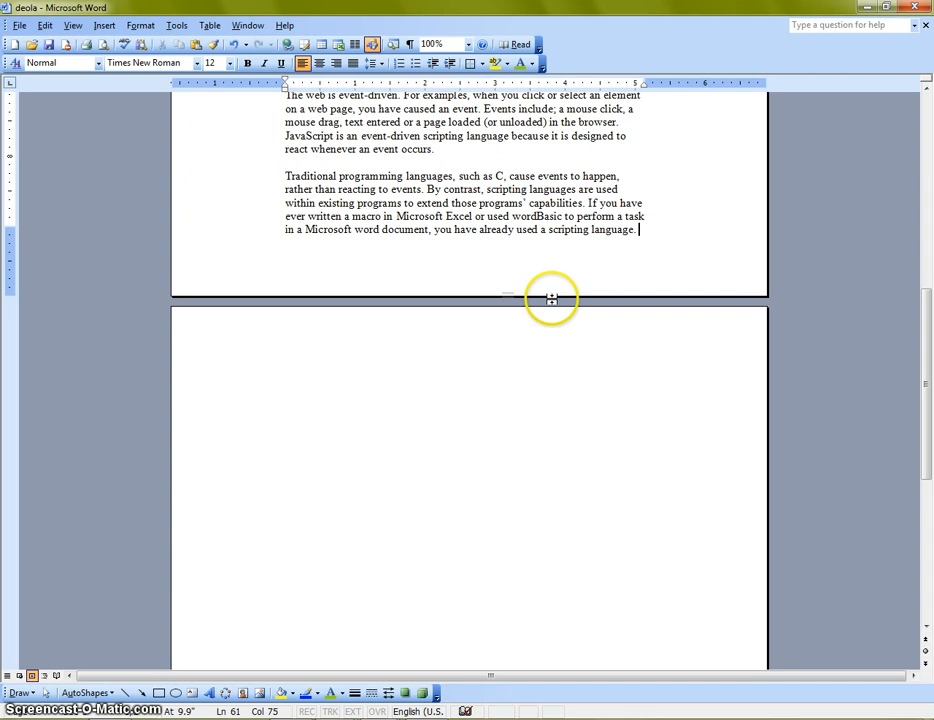
pyautogui.click(551, 299)
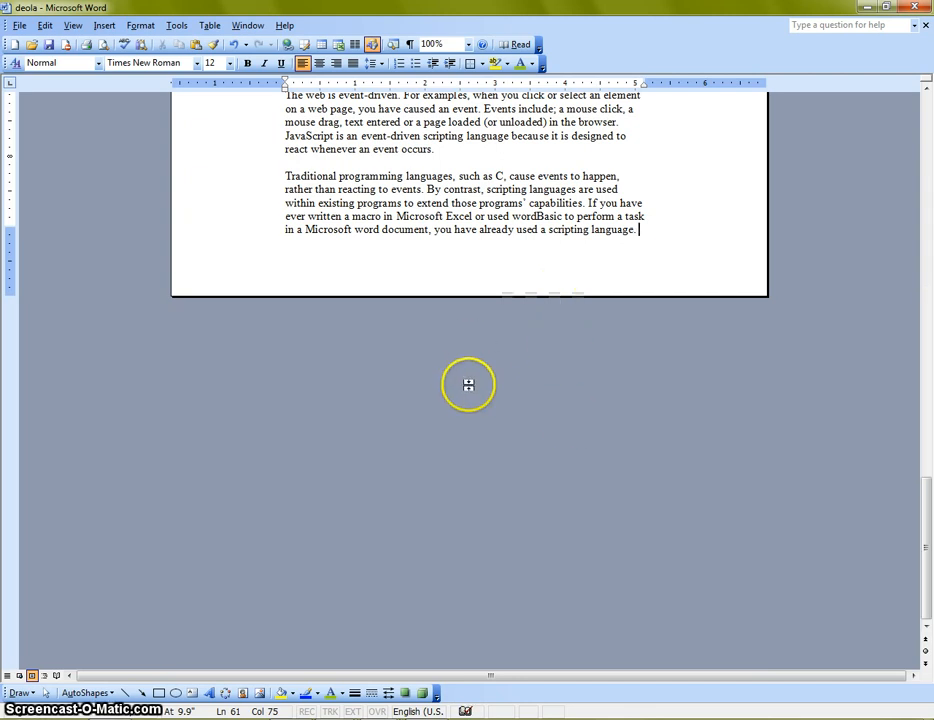
pyautogui.scroll(10, 340, 405)
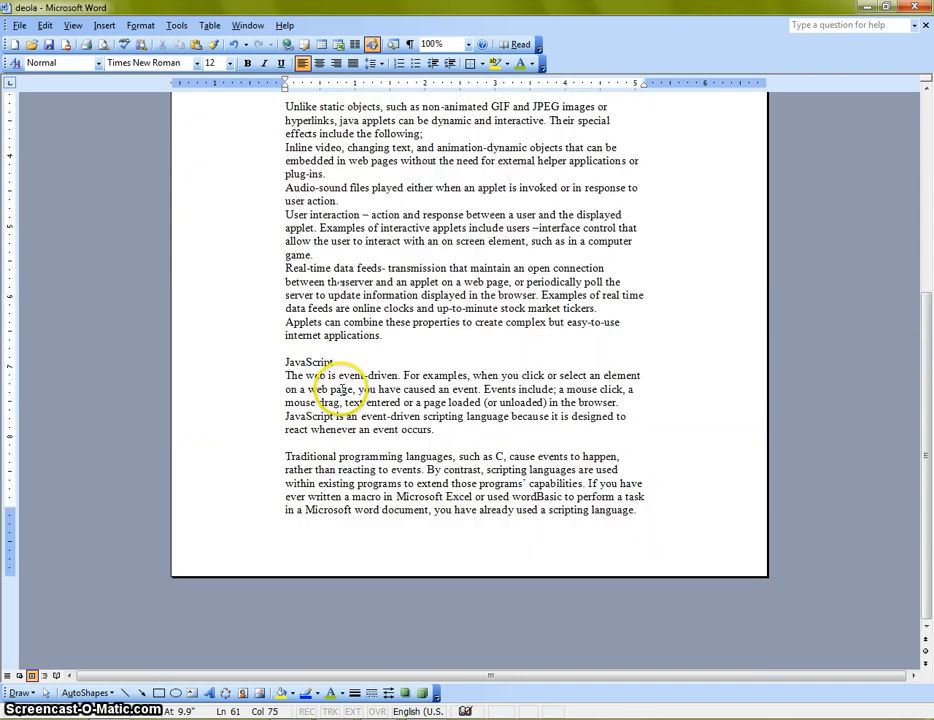
pyautogui.scroll(4, 342, 393)
pyautogui.scroll(-5, 300, 388)
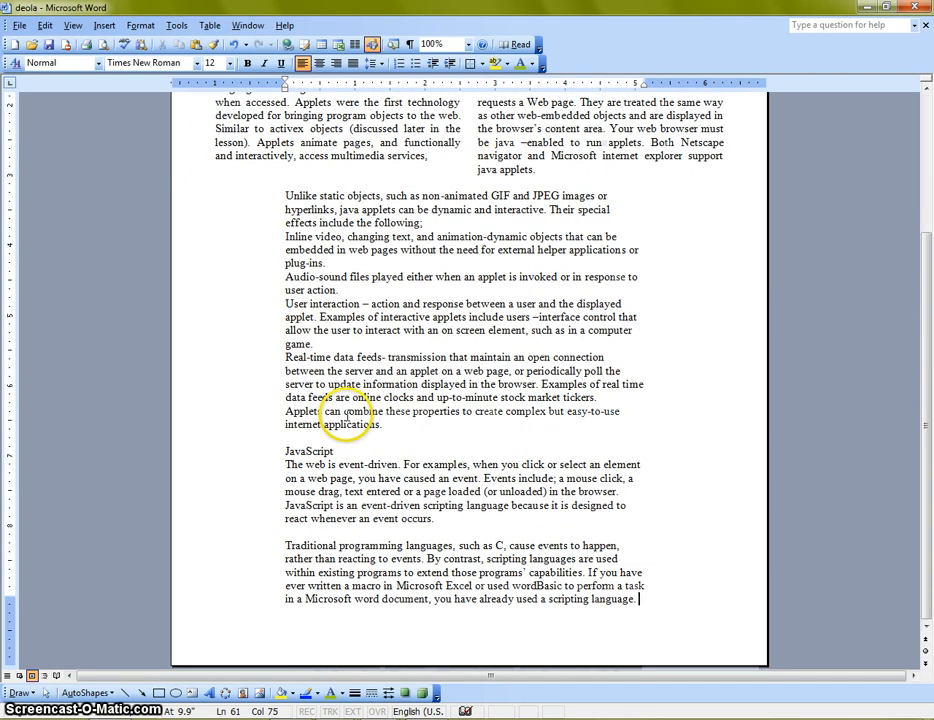
# View the whole page in print preview to check the layout, and return to the editing view
pyautogui.scroll(5, 347, 417)
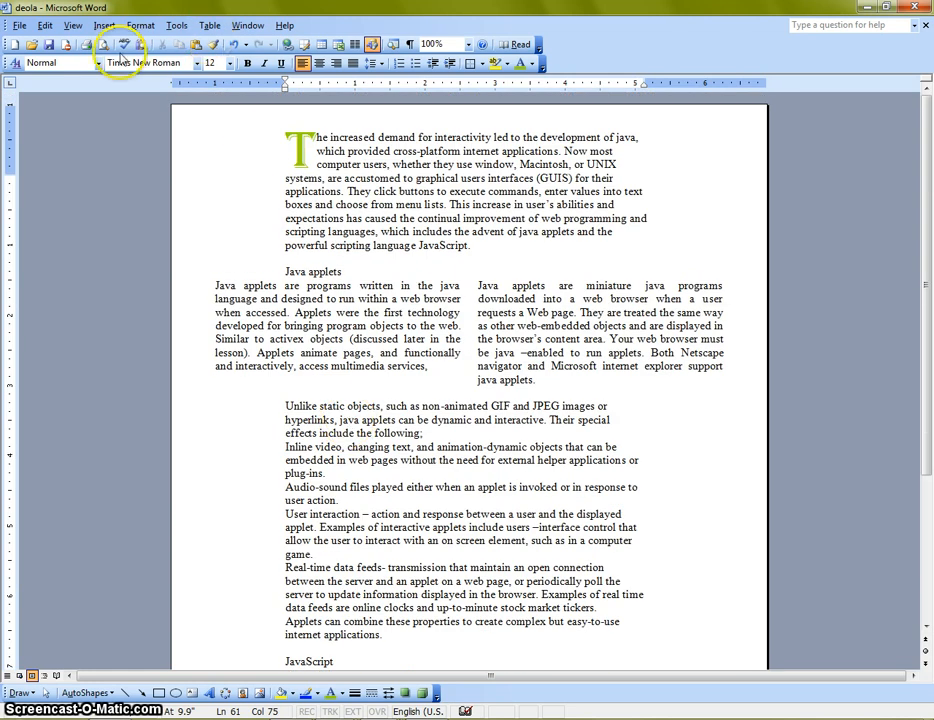
pyautogui.click(19, 25)
pyautogui.click(57, 143)
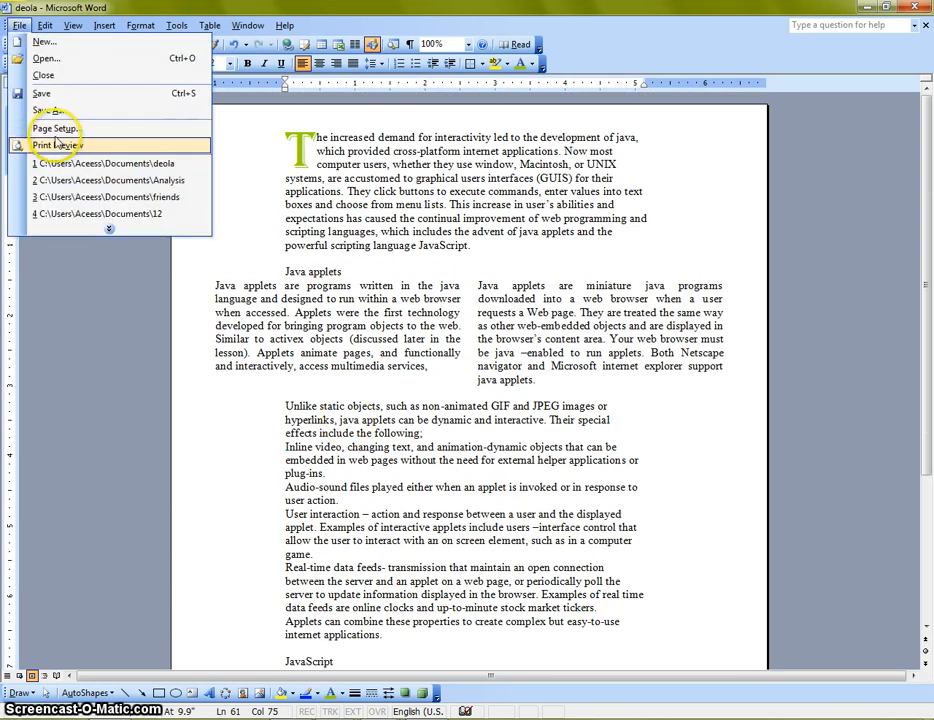
pyautogui.click(263, 105)
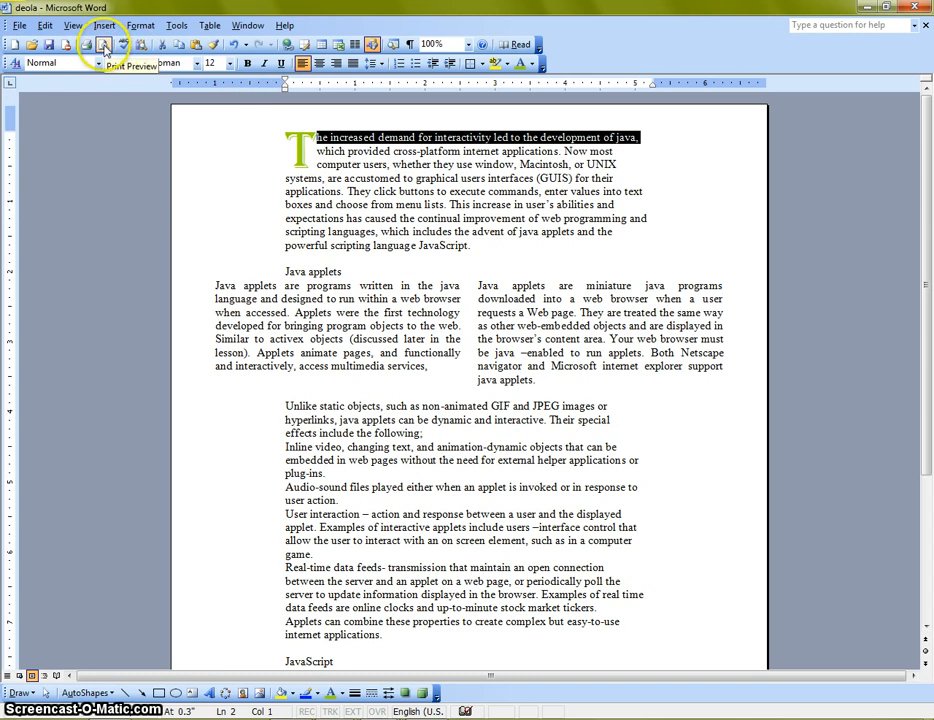
pyautogui.click(104, 47)
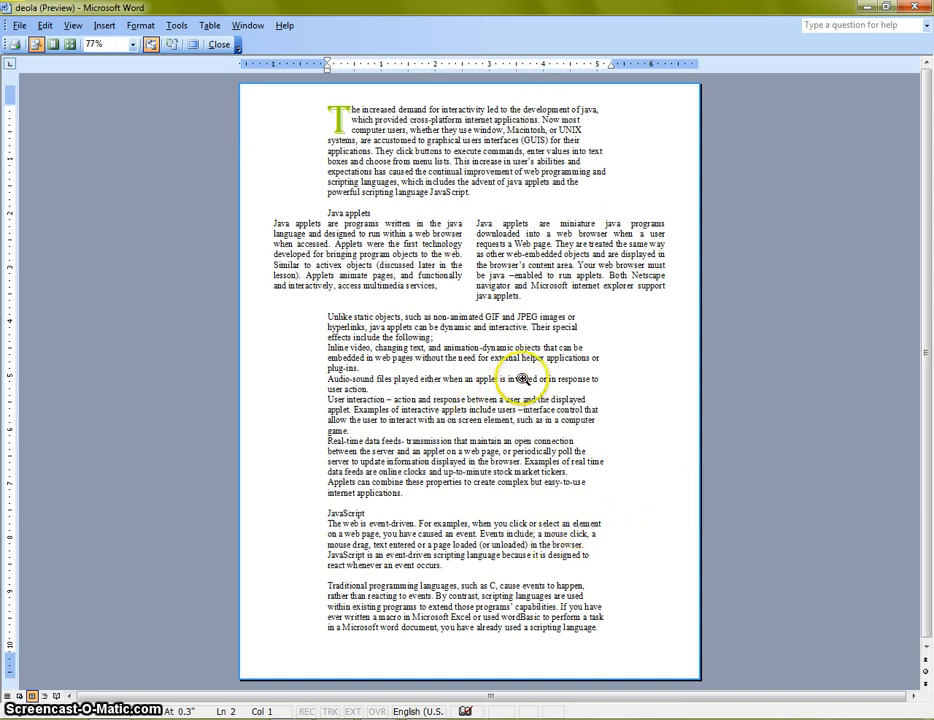
pyautogui.click(219, 44)
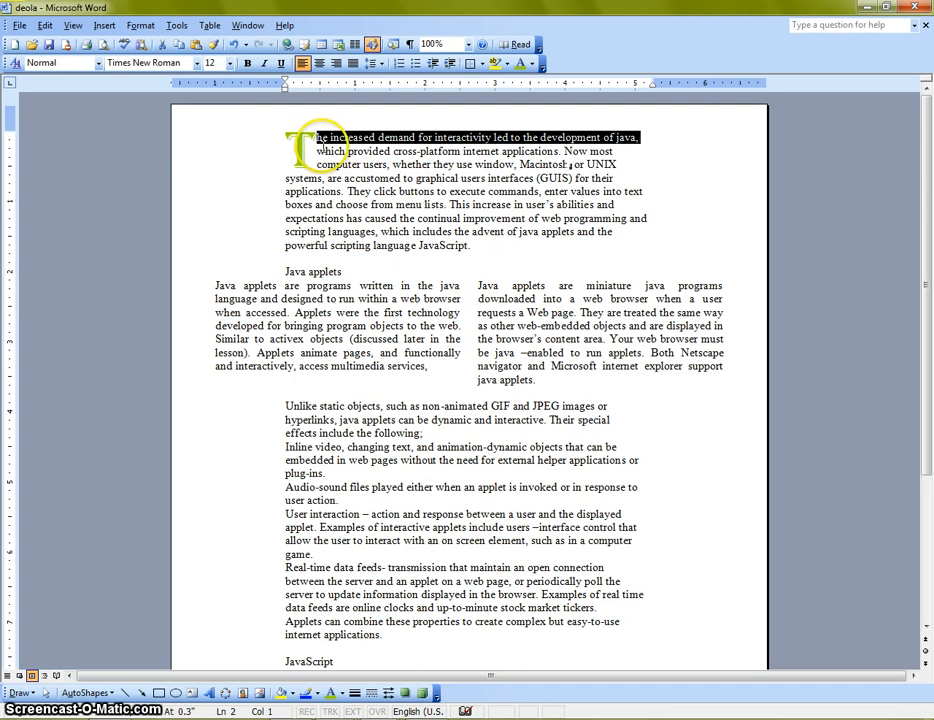
# Remove the green Algerian drop cap from the opening paragraph by setting its position to None
pyautogui.click(302, 148)
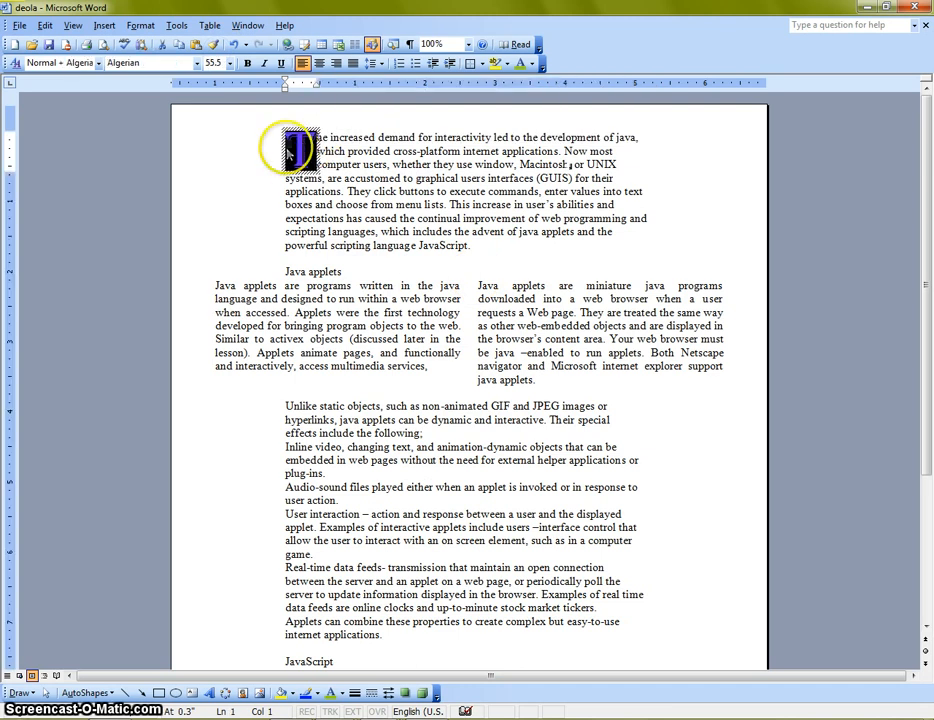
pyautogui.click(137, 25)
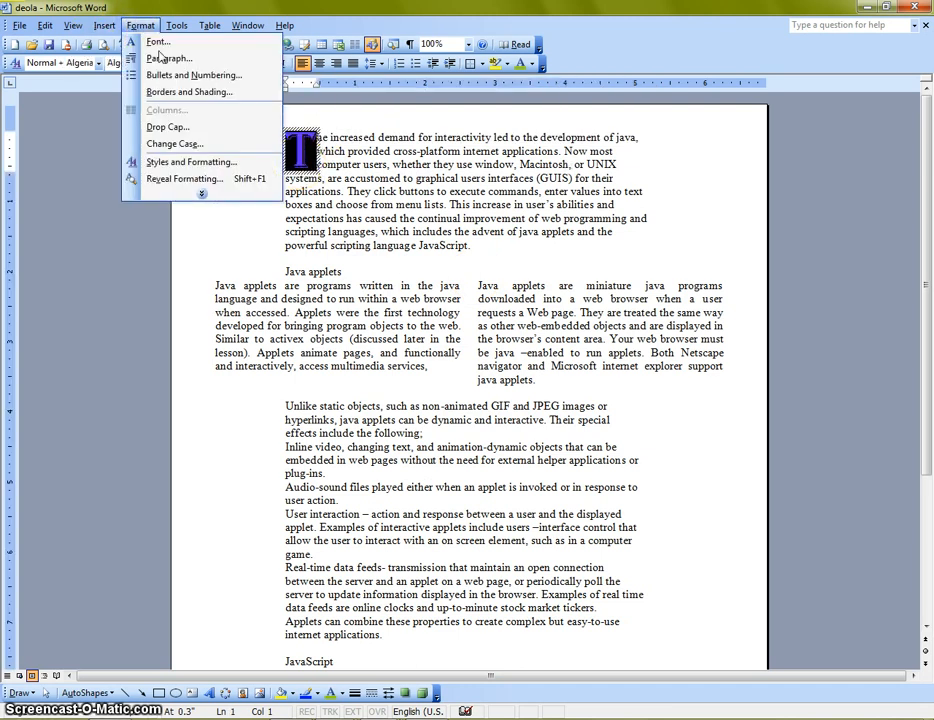
pyautogui.click(155, 127)
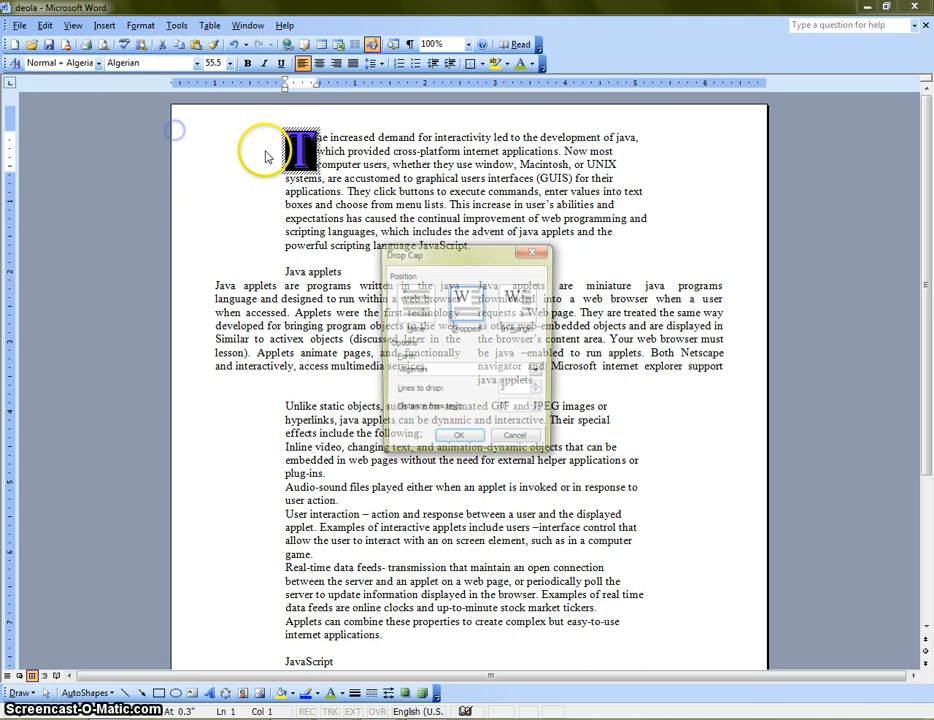
pyautogui.click(414, 306)
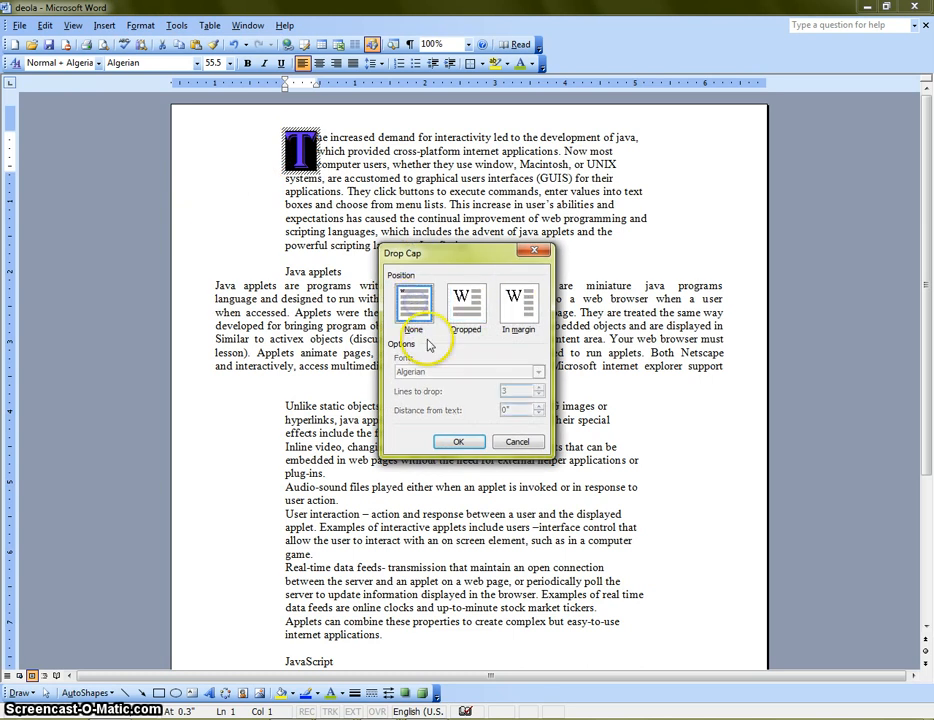
pyautogui.click(460, 443)
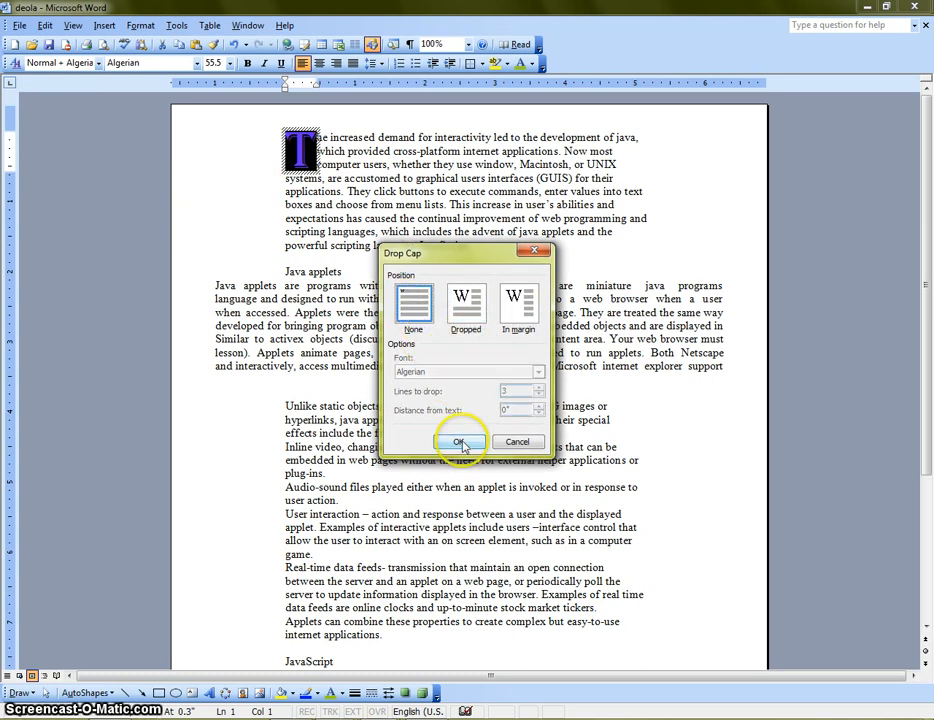
pyautogui.click(399, 314)
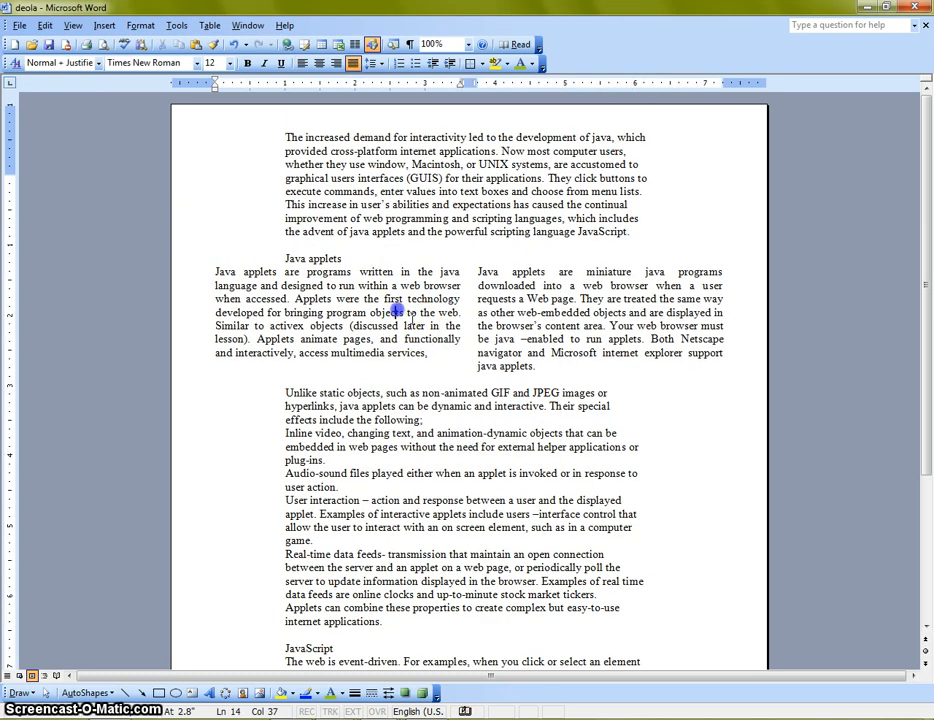
# Apply a Dropped drop cap to the opening paragraph's first letter in Times New Roman, three lines deep
pyautogui.click(288, 137)
pyautogui.click(141, 25)
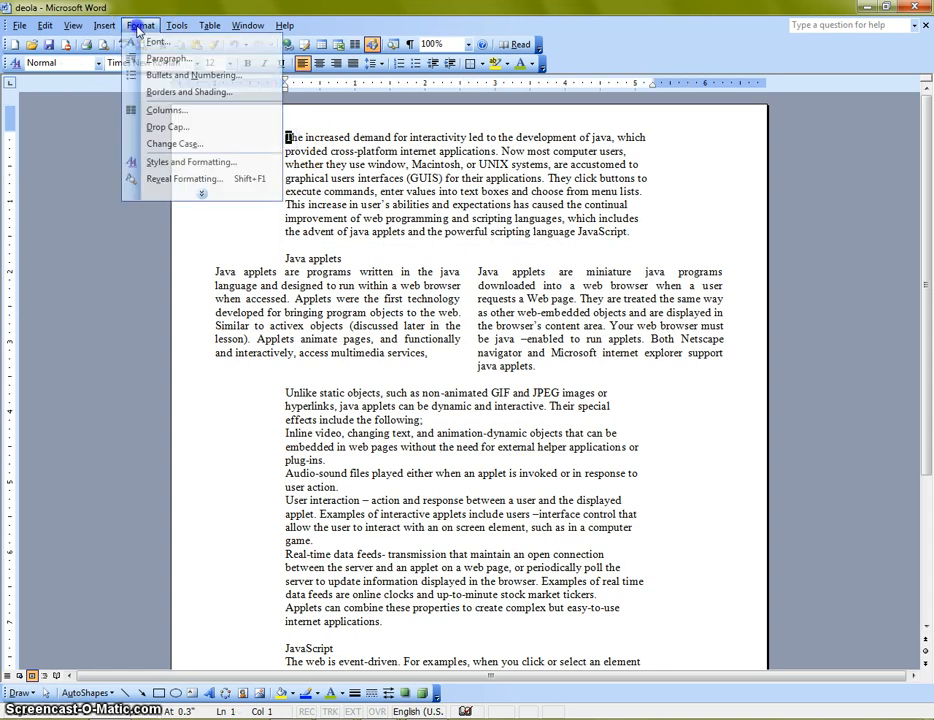
pyautogui.click(190, 130)
pyautogui.click(463, 308)
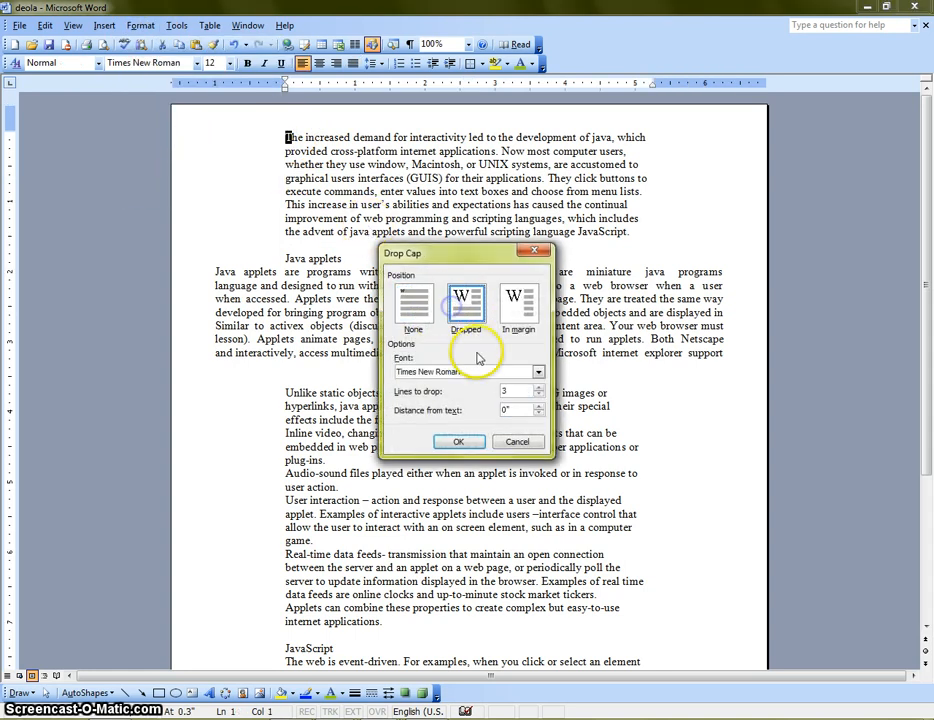
pyautogui.click(465, 440)
pyautogui.click(377, 352)
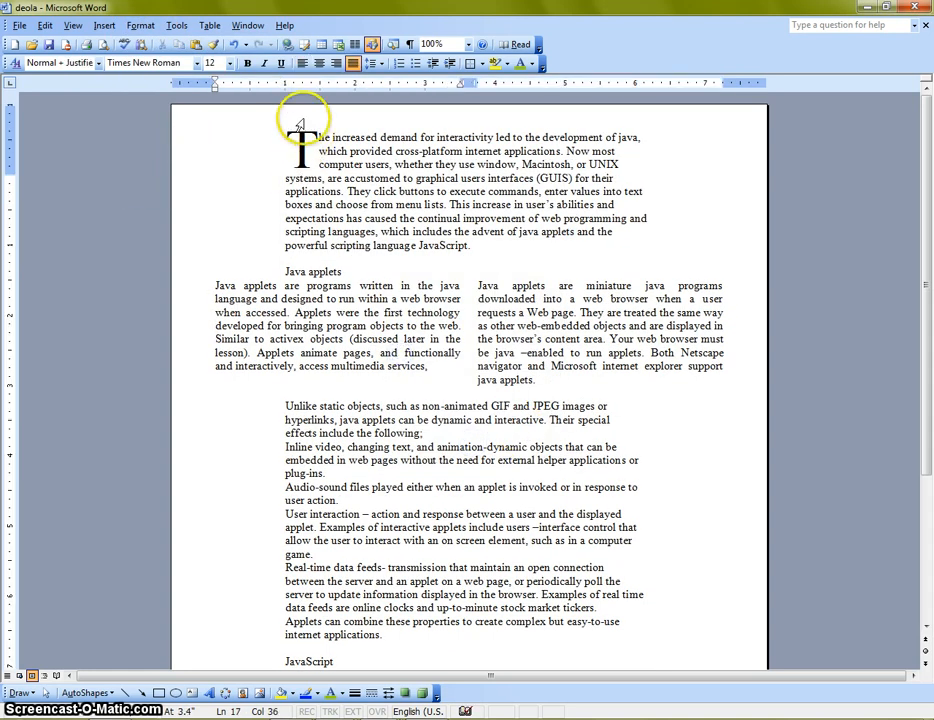
# Clear the black Times New Roman drop cap so the opening T is ordinary text
pyautogui.click(303, 145)
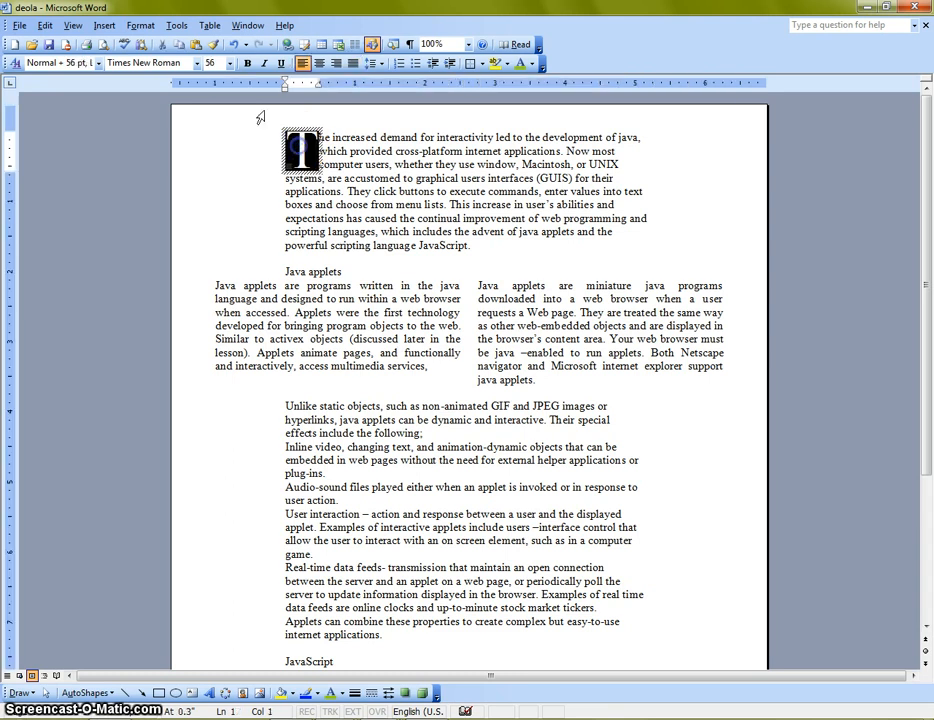
pyautogui.click(141, 25)
pyautogui.click(170, 127)
pyautogui.click(411, 295)
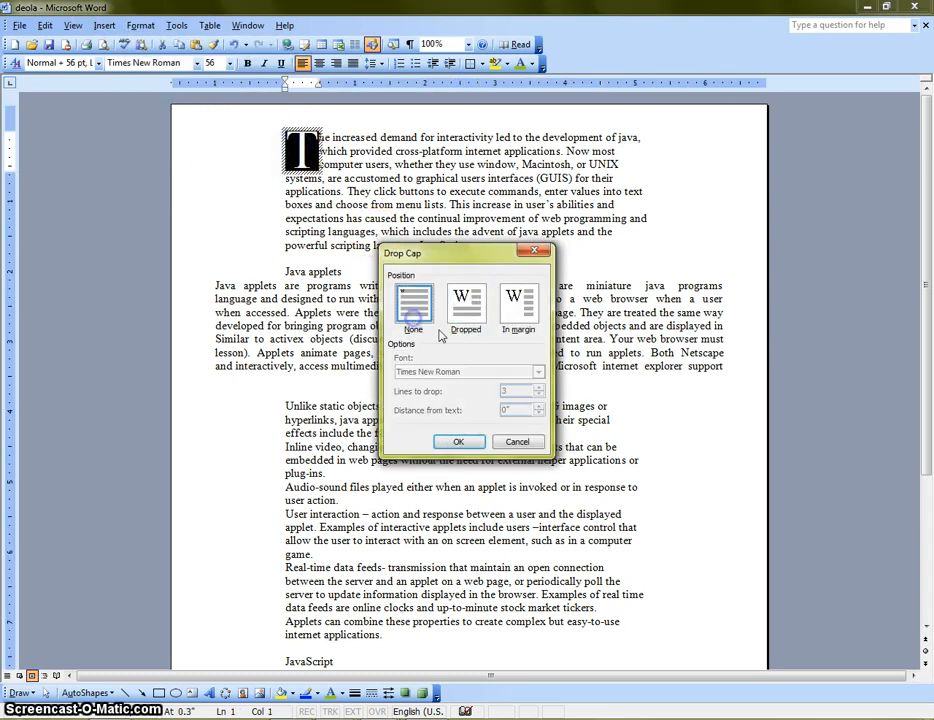
pyautogui.click(402, 442)
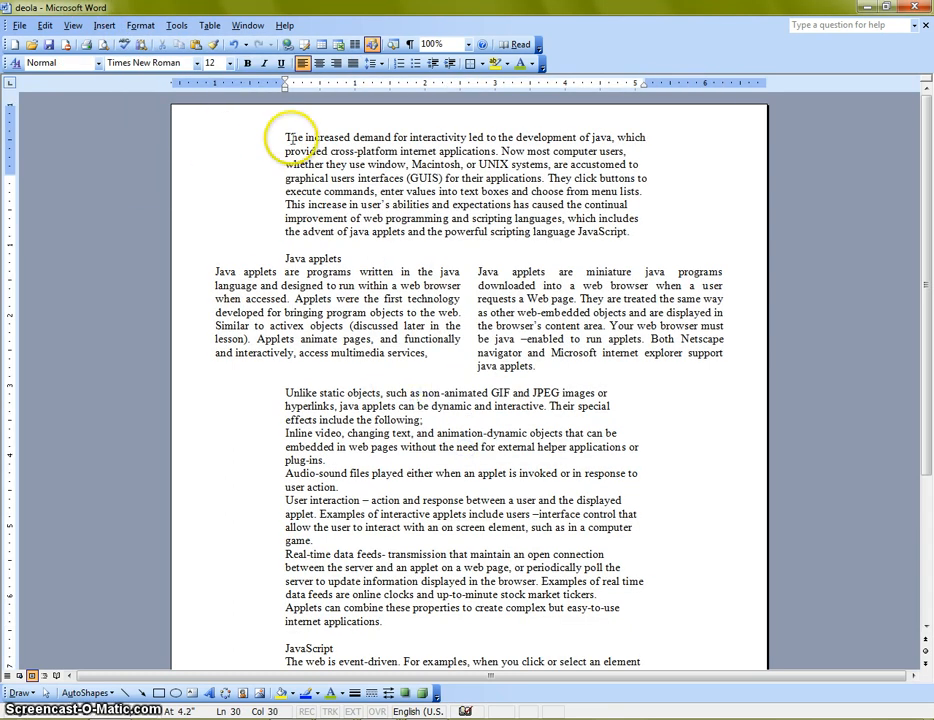
# Enlarge the opening letter T to 48 pt and check how the text flows across the pages
pyautogui.click(230, 64)
pyautogui.scroll(-2, 216, 201)
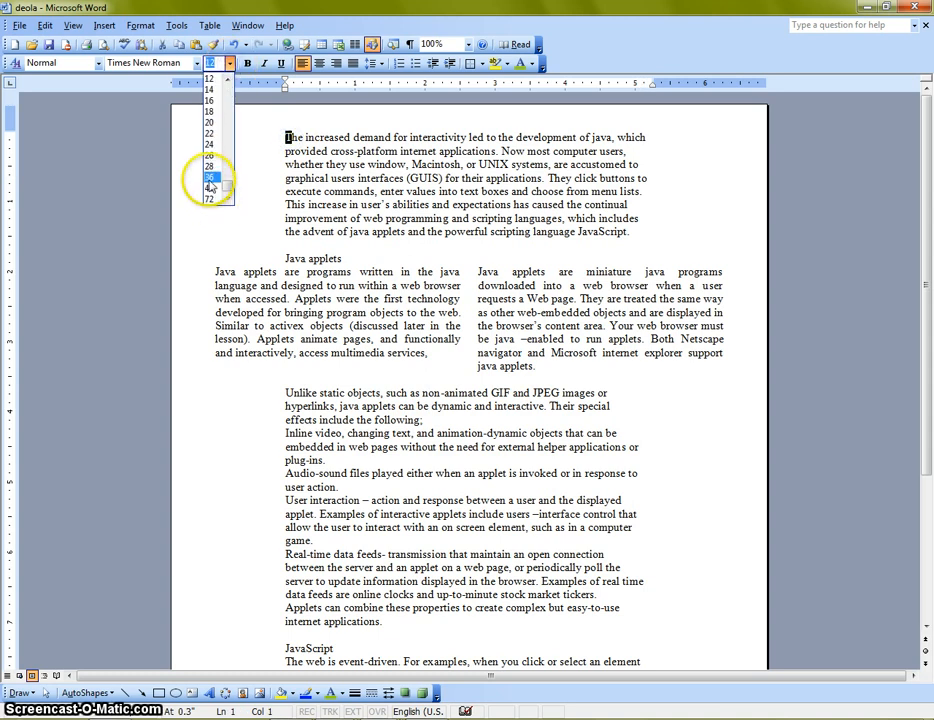
pyautogui.click(210, 189)
pyautogui.click(373, 235)
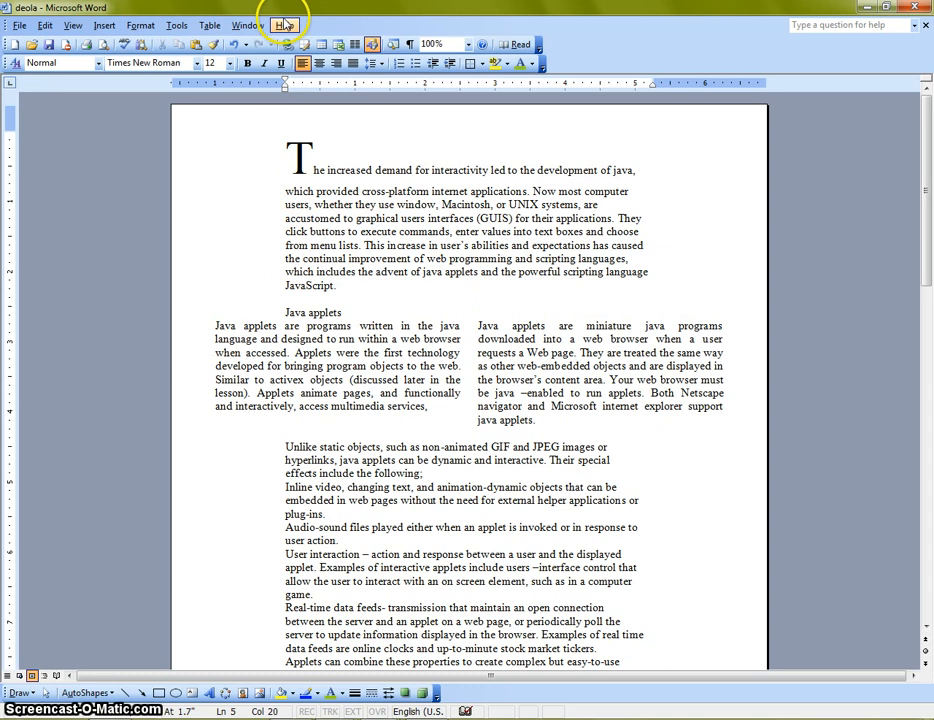
pyautogui.scroll(-12, 327, 167)
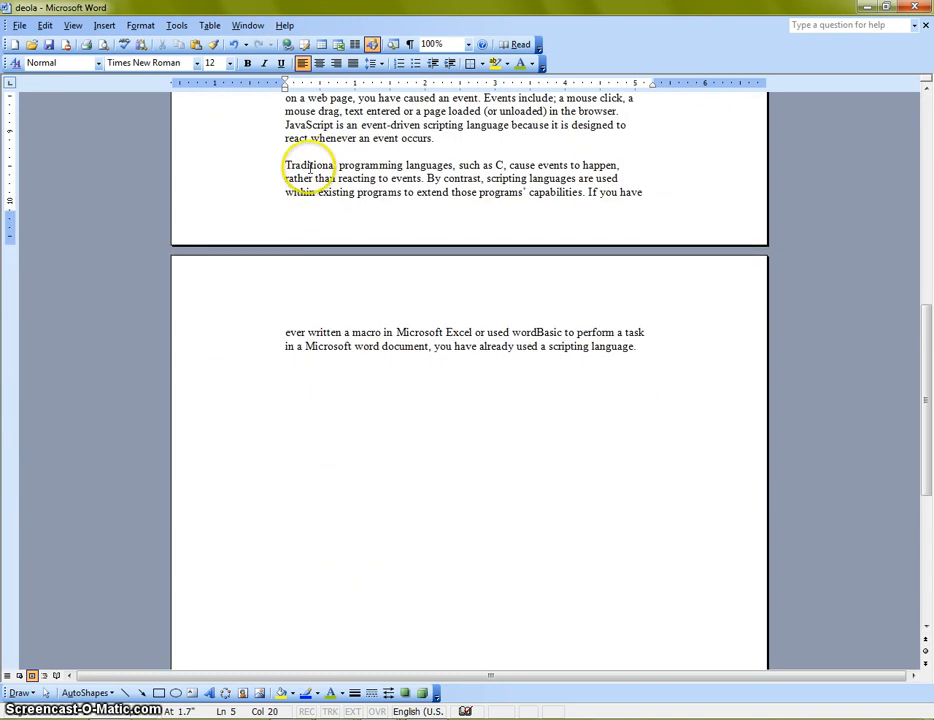
pyautogui.scroll(-3, 329, 202)
pyautogui.scroll(3, 411, 248)
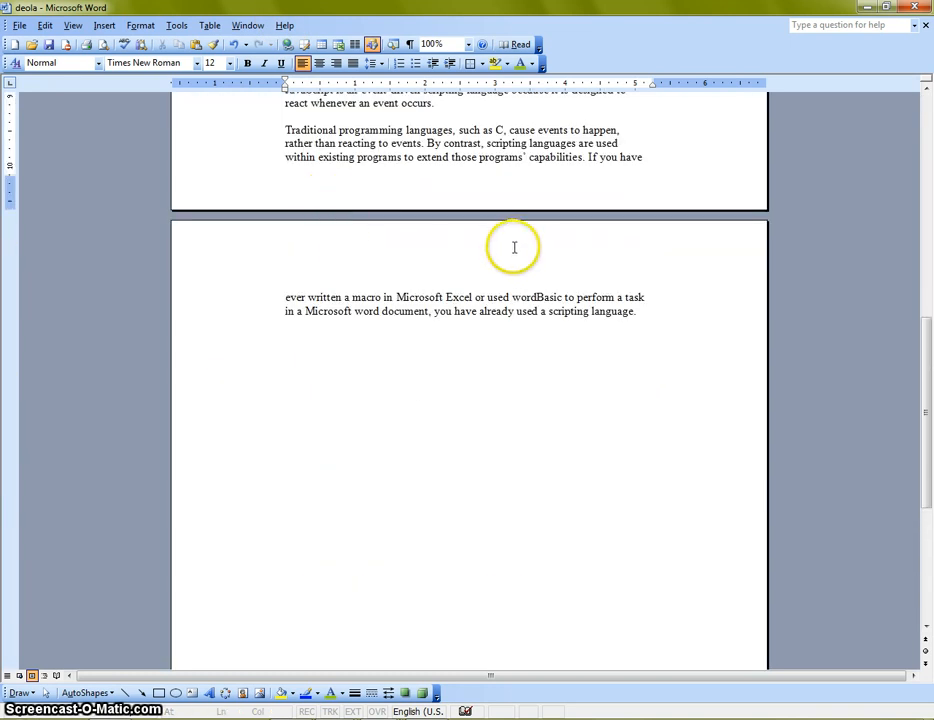
pyautogui.scroll(8, 484, 245)
pyautogui.scroll(5, 512, 243)
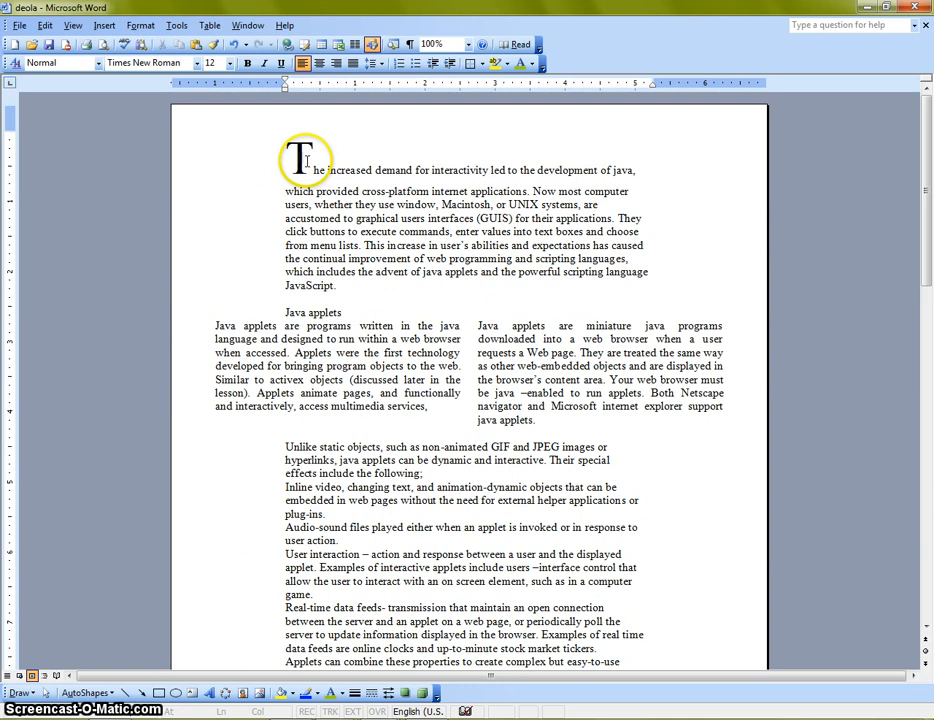
# Set the opening letter T back to 12 pt and check the page flow
pyautogui.click(298, 158)
pyautogui.click(228, 62)
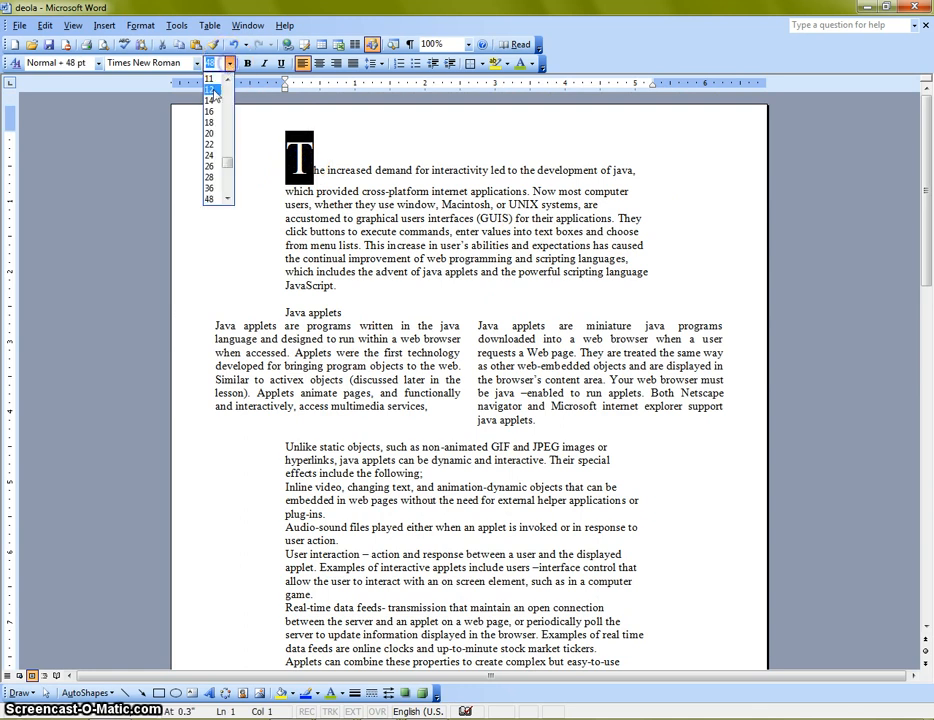
pyautogui.click(213, 88)
pyautogui.scroll(-5, 405, 252)
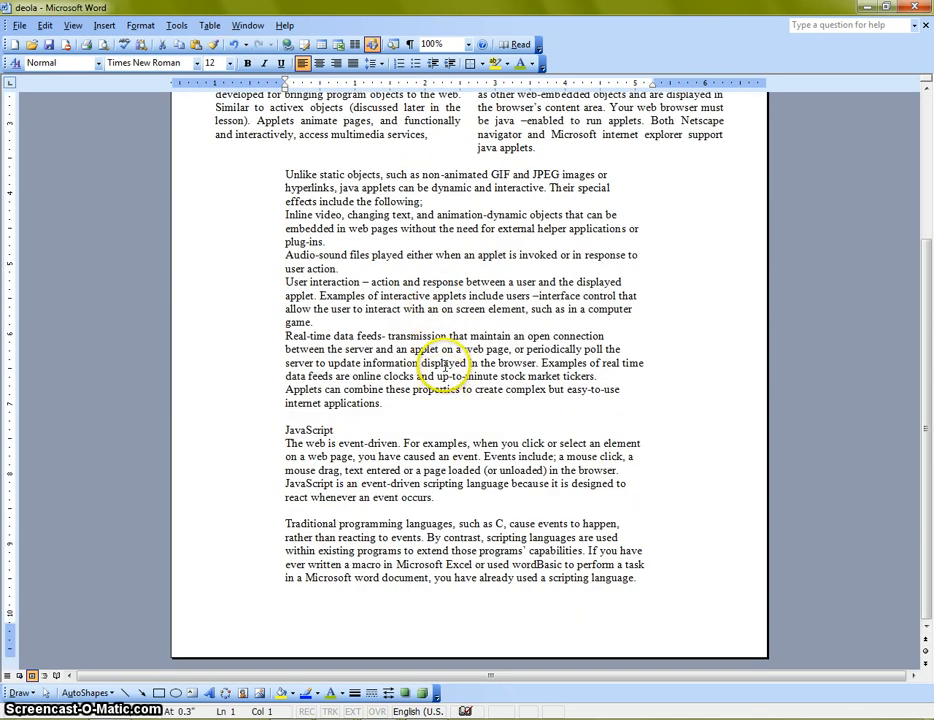
pyautogui.scroll(4, 444, 396)
pyautogui.scroll(1, 300, 190)
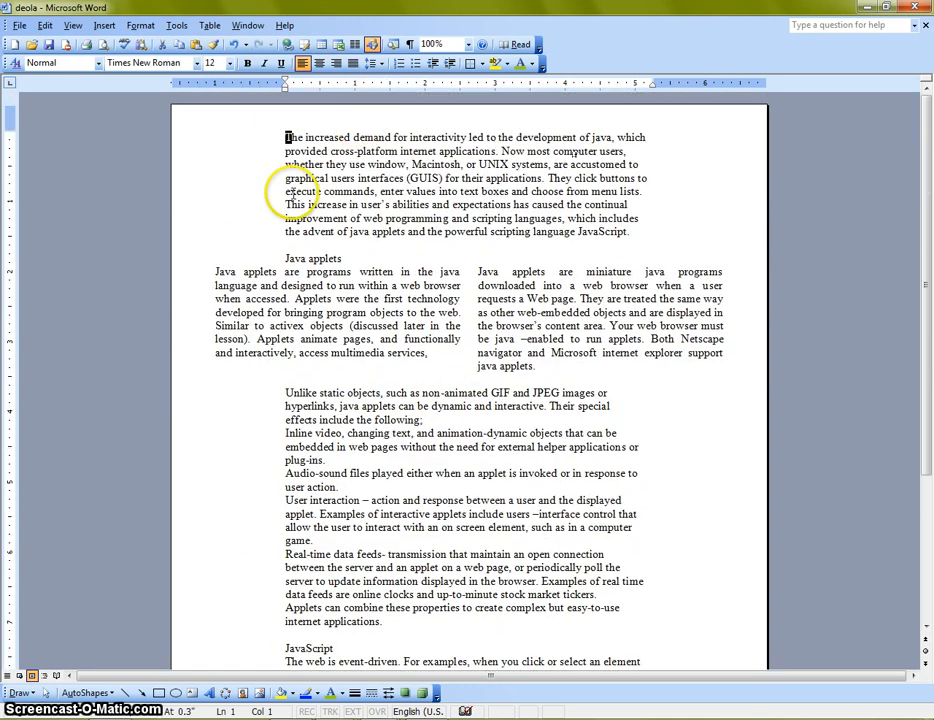
# Reapply a three-line Dropped drop cap in Times New Roman to the selected opening letter T
pyautogui.click(141, 25)
pyautogui.click(225, 127)
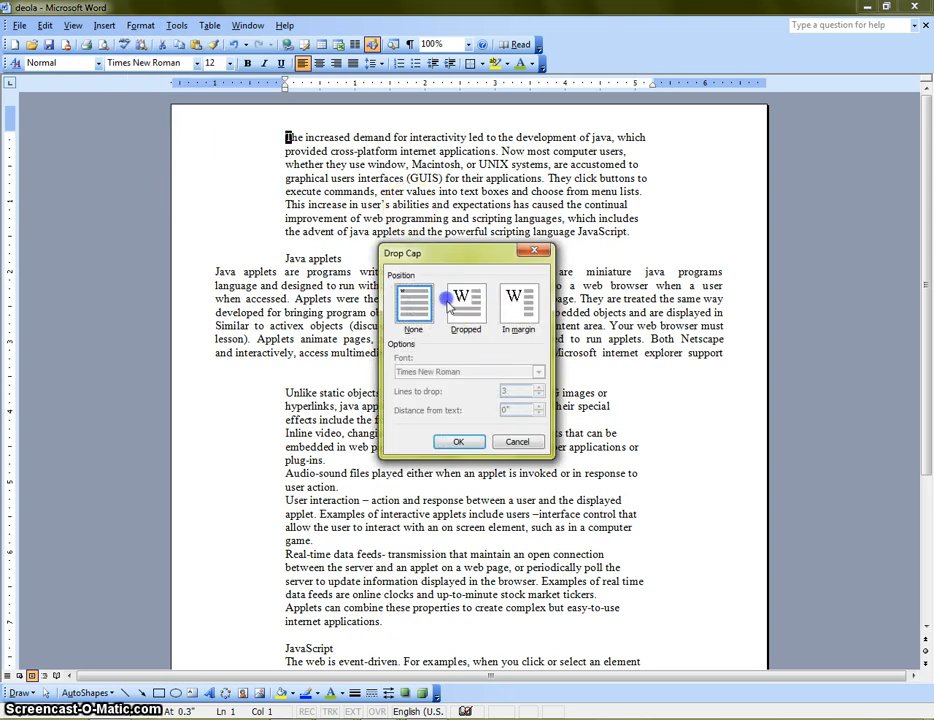
pyautogui.click(475, 300)
pyautogui.click(458, 441)
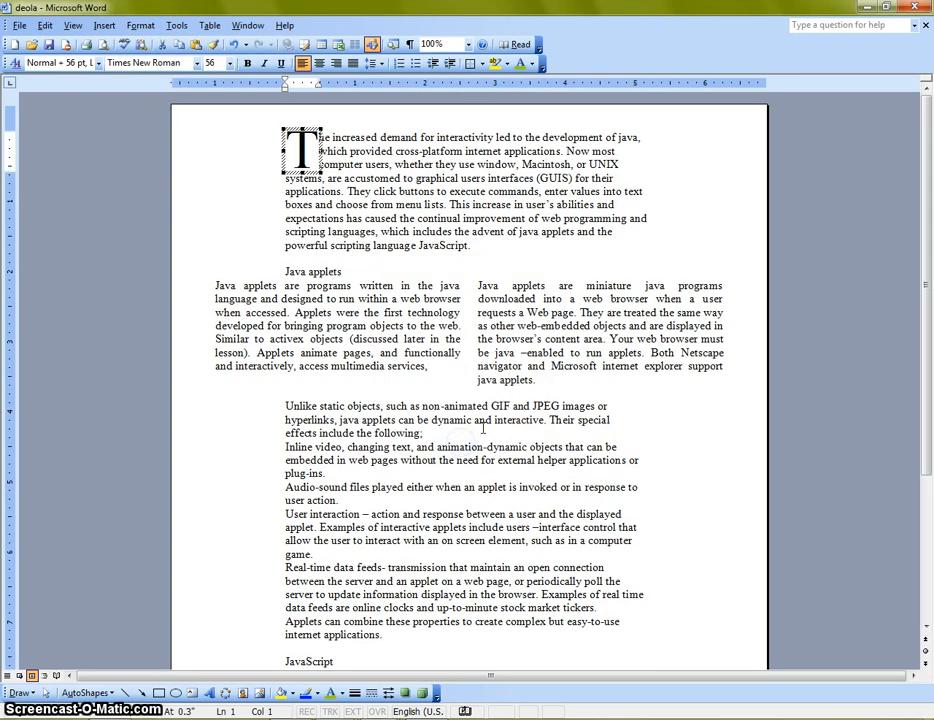
pyautogui.scroll(-5, 480, 441)
pyautogui.scroll(8, 480, 441)
# Format the text from "Unlike static objects" to "easy-to-use internet applications" in four equal-width columns of 1.27" with 0.01" spacing
pyautogui.scroll(-6, 430, 445)
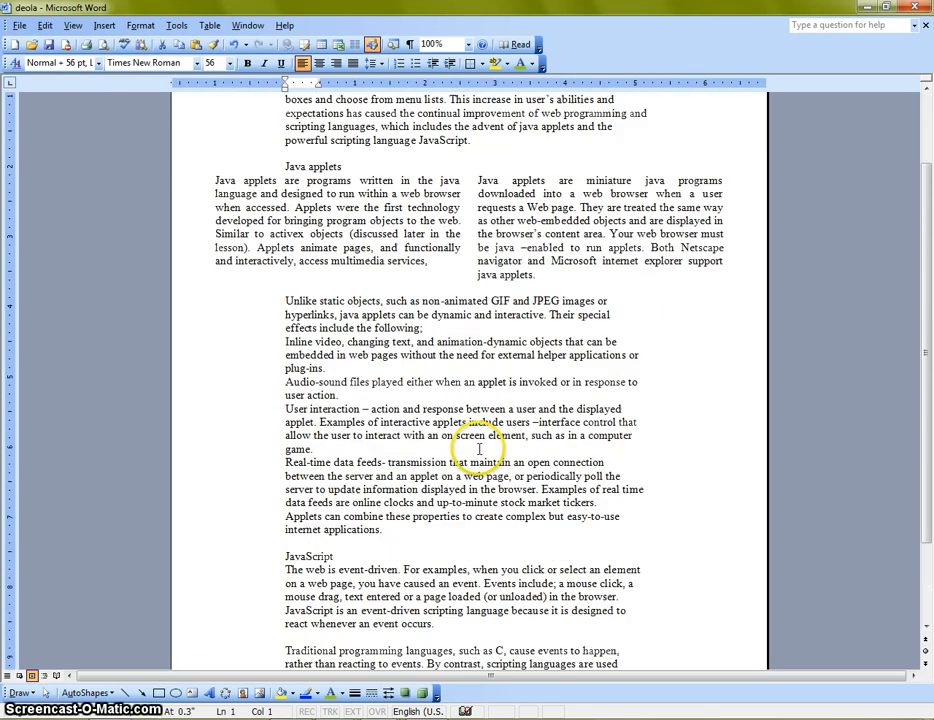
pyautogui.moveTo(285, 301); pyautogui.dragTo(434, 530)
pyautogui.click(138, 26)
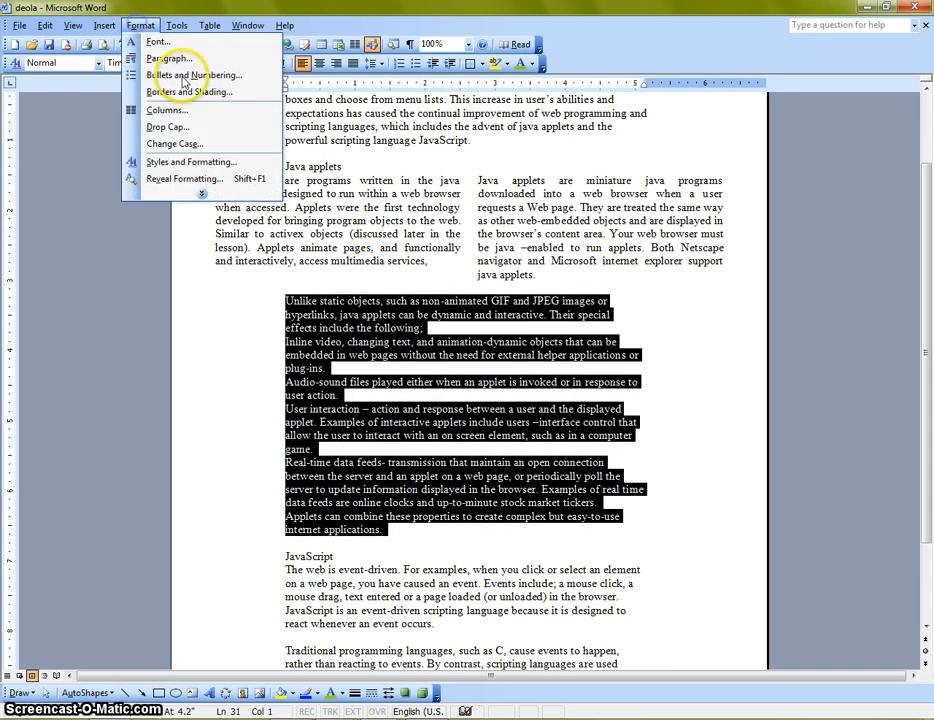
pyautogui.click(140, 110)
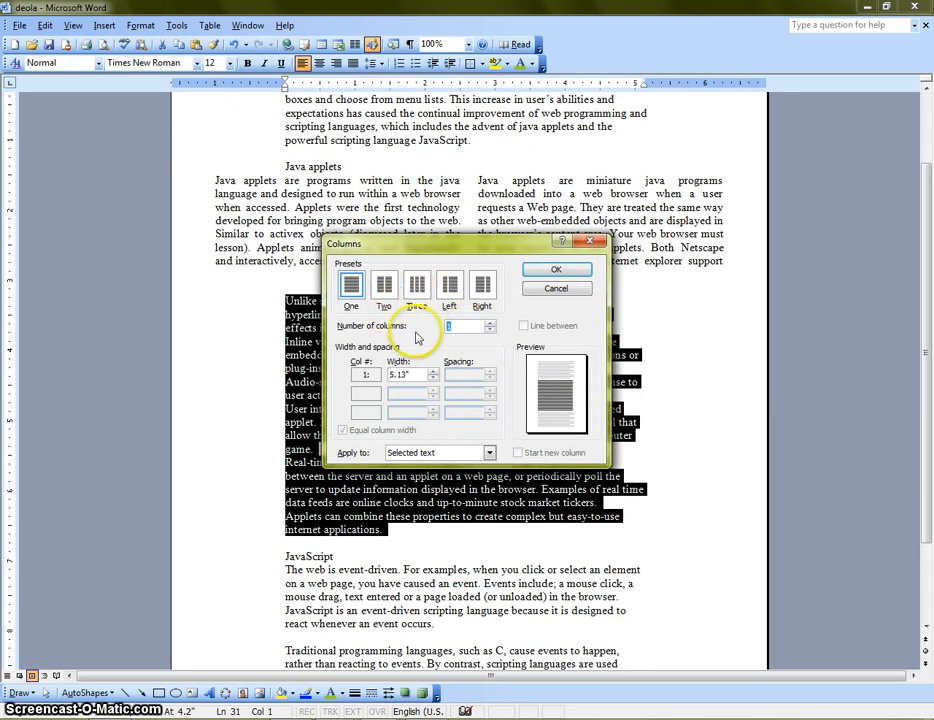
pyautogui.click(491, 324)
pyautogui.click(491, 324)
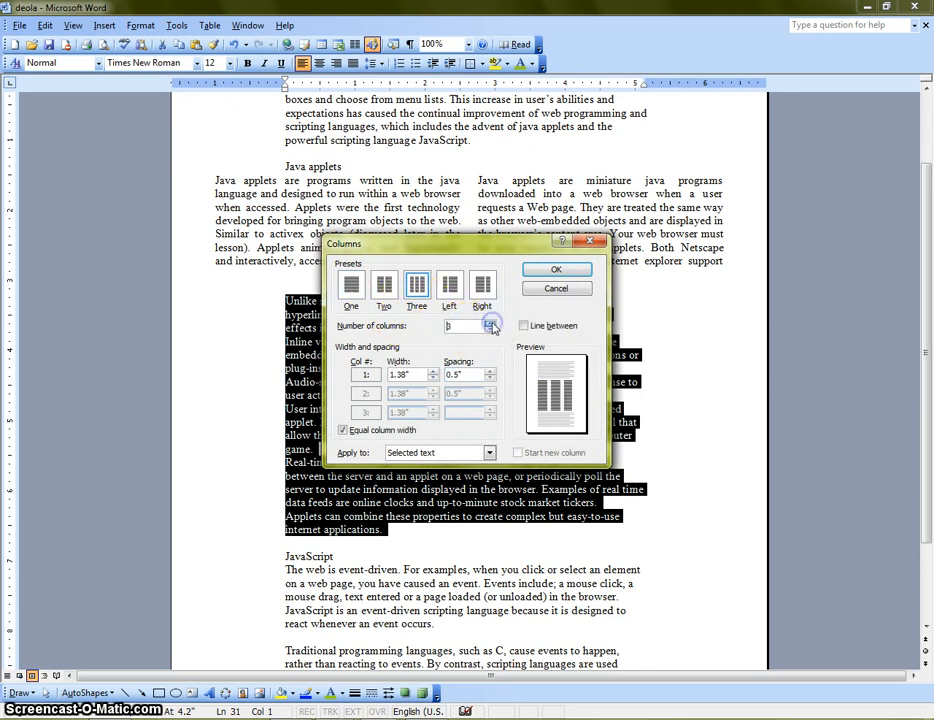
pyautogui.click(491, 324)
pyautogui.click(491, 324)
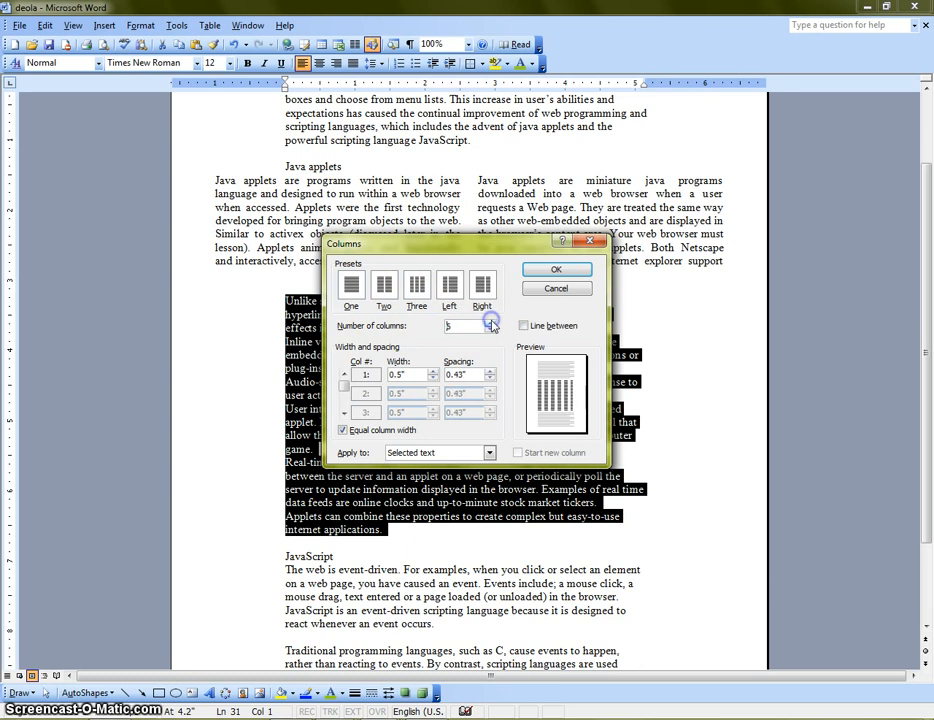
pyautogui.click(491, 324)
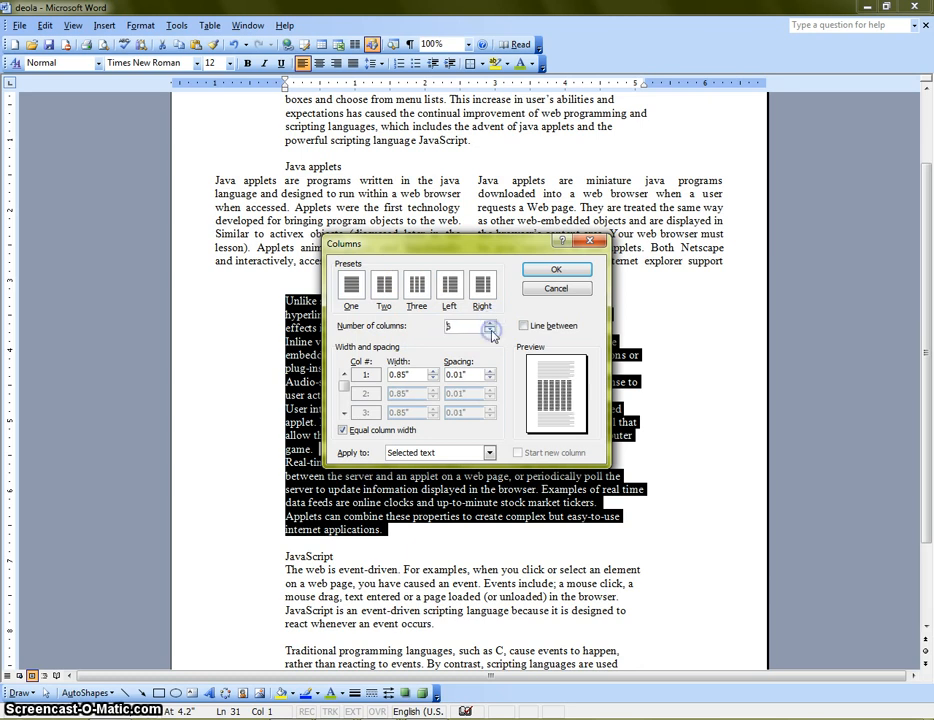
pyautogui.click(490, 330)
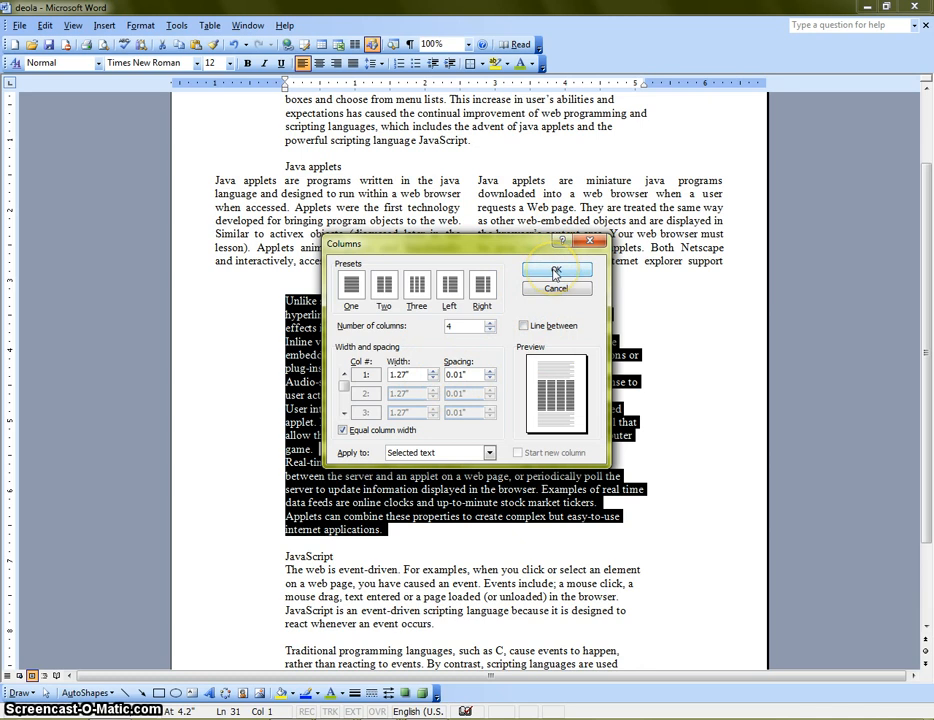
pyautogui.click(343, 431)
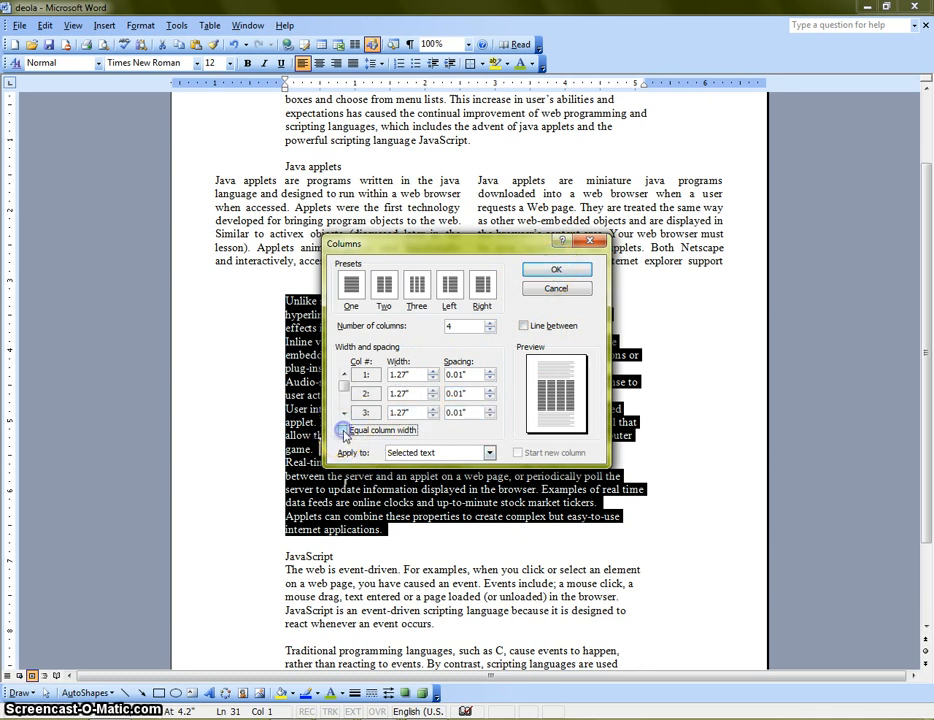
pyautogui.click(344, 431)
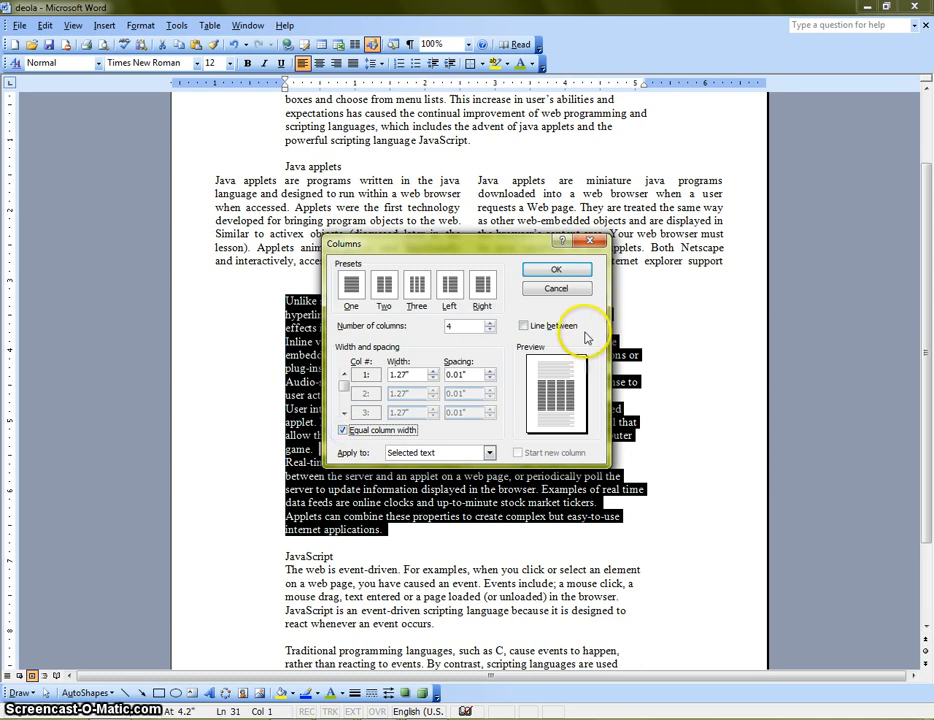
pyautogui.click(552, 270)
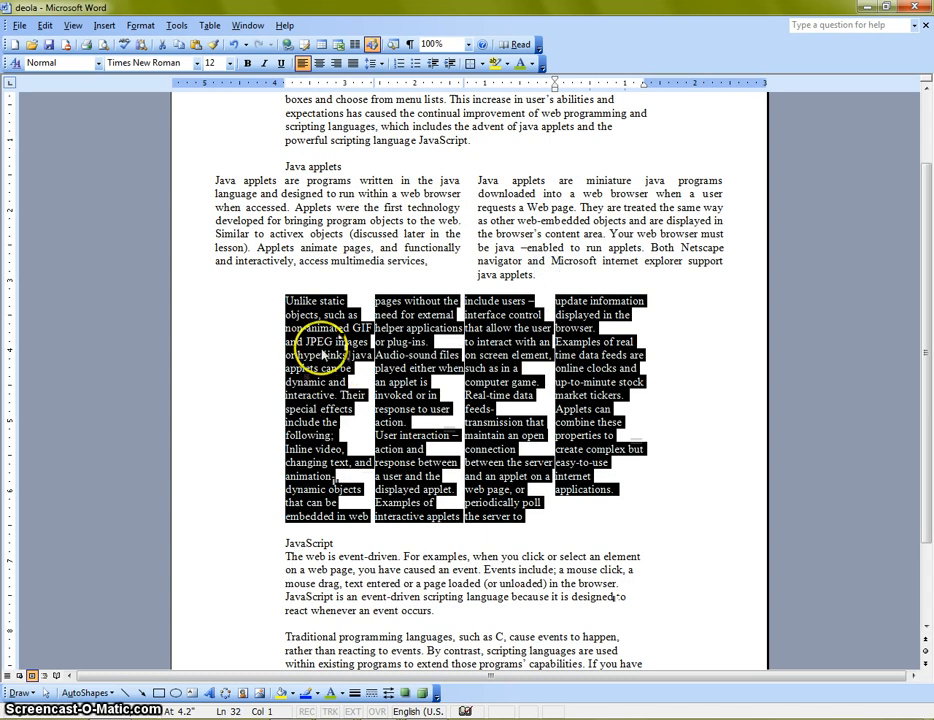
# Move the four-column section's left margin outward about 1 inch, aligning it with the two-column text above
pyautogui.scroll(-3, 590, 410)
pyautogui.click(640, 390)
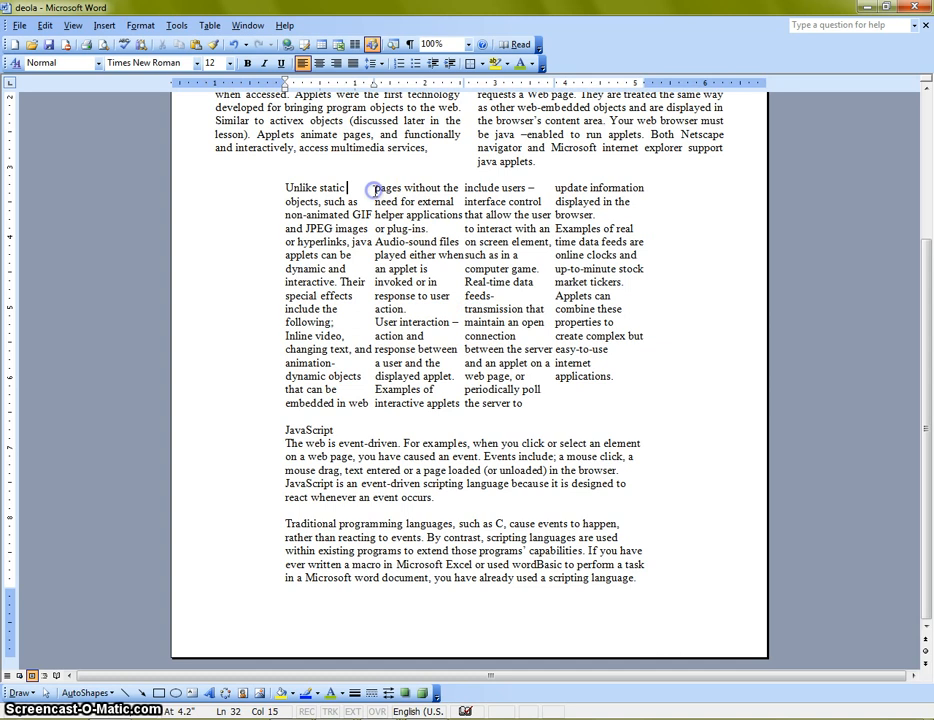
pyautogui.click(379, 82)
pyautogui.click(555, 81)
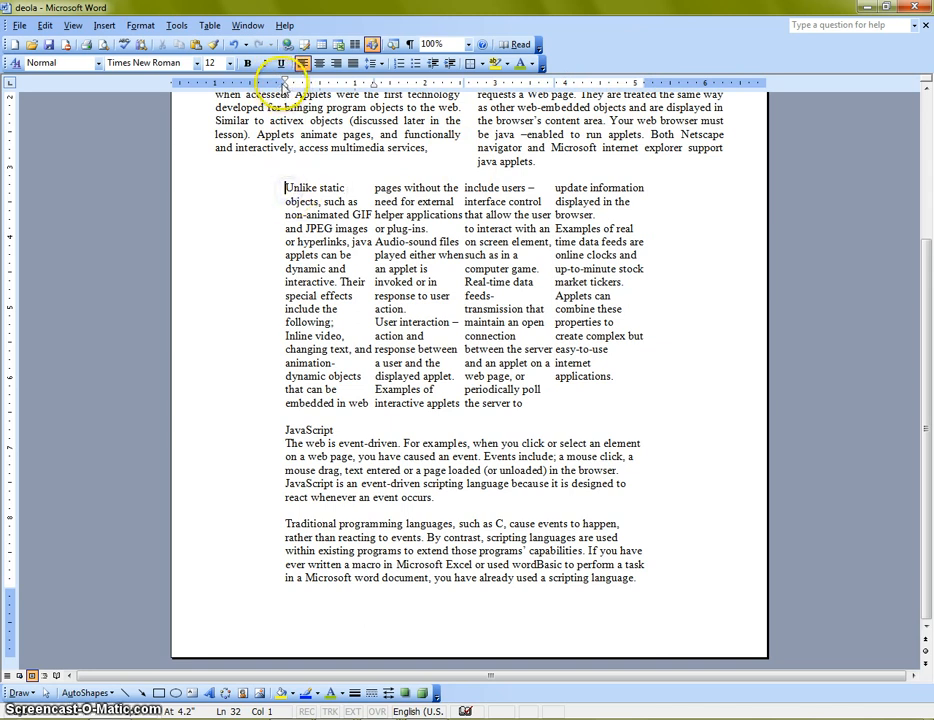
pyautogui.moveTo(285, 82); pyautogui.dragTo(215, 82)
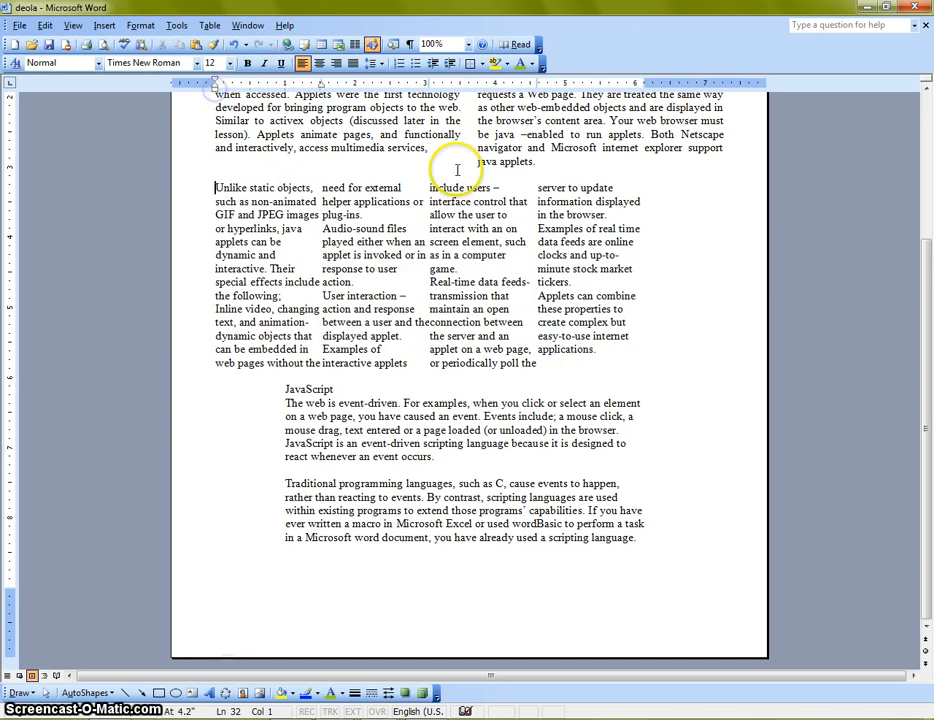
# Move the four-column section's right margin outward about 1.2 inches and check the page layout from the beginning
pyautogui.click(645, 198)
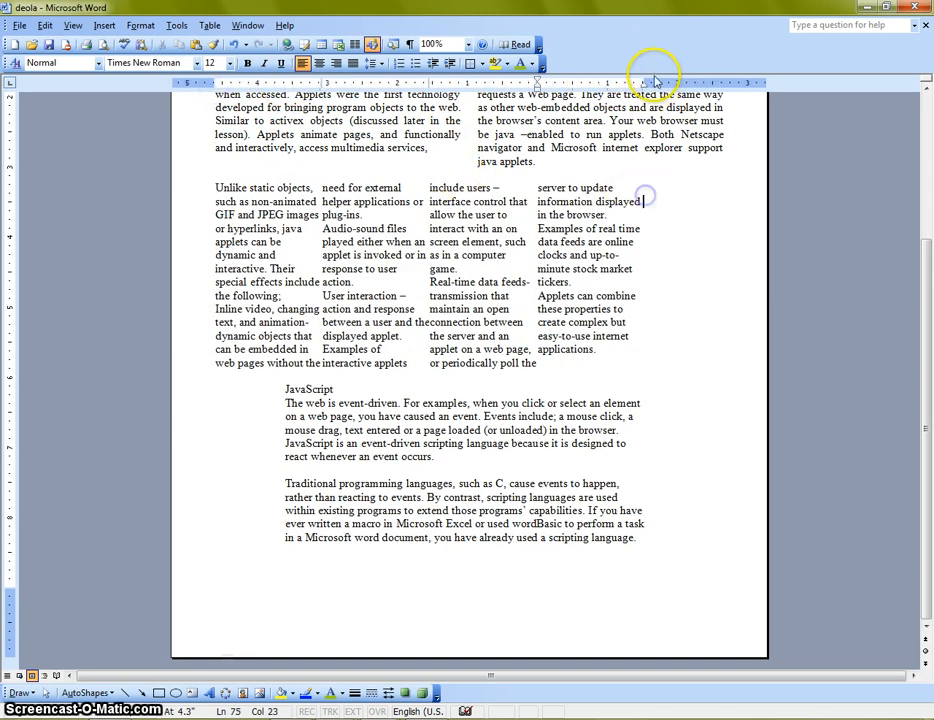
pyautogui.moveTo(645, 80); pyautogui.dragTo(727, 80)
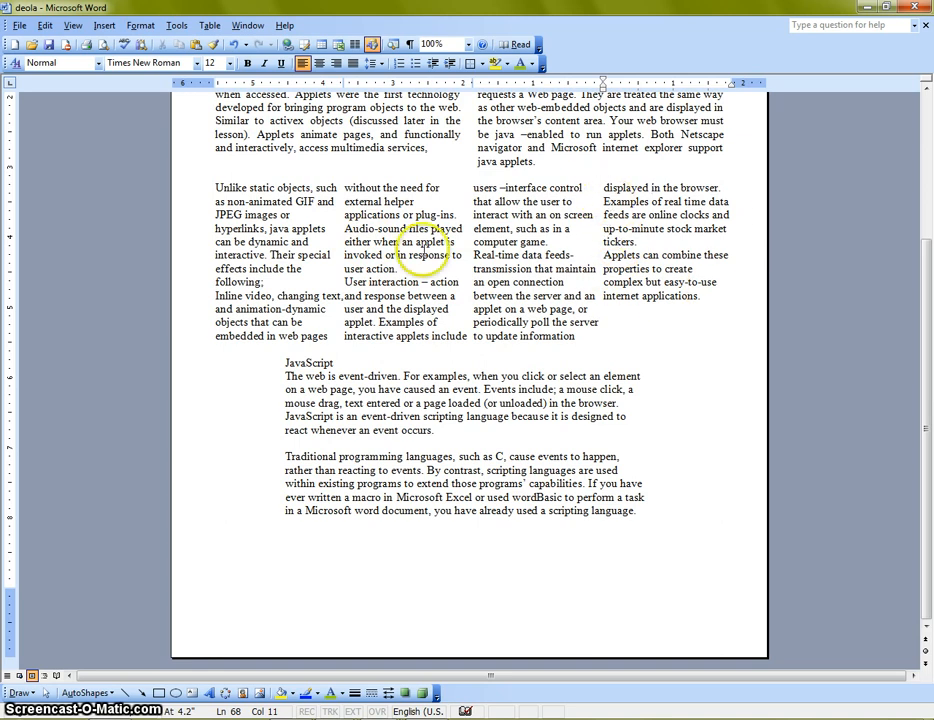
pyautogui.scroll(2, 535, 268)
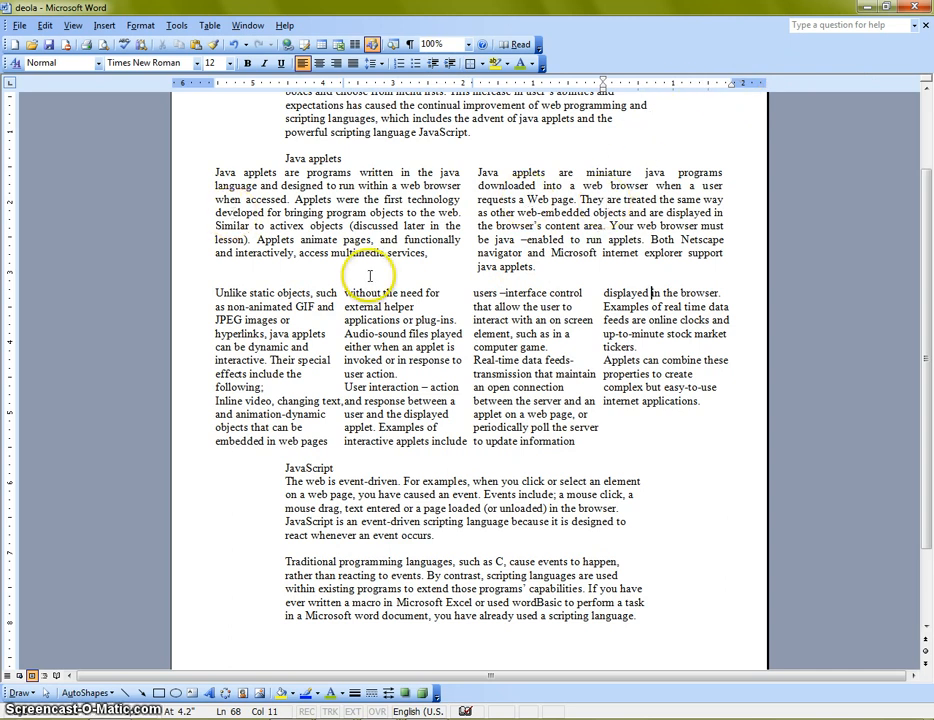
pyautogui.scroll(2, 240, 280)
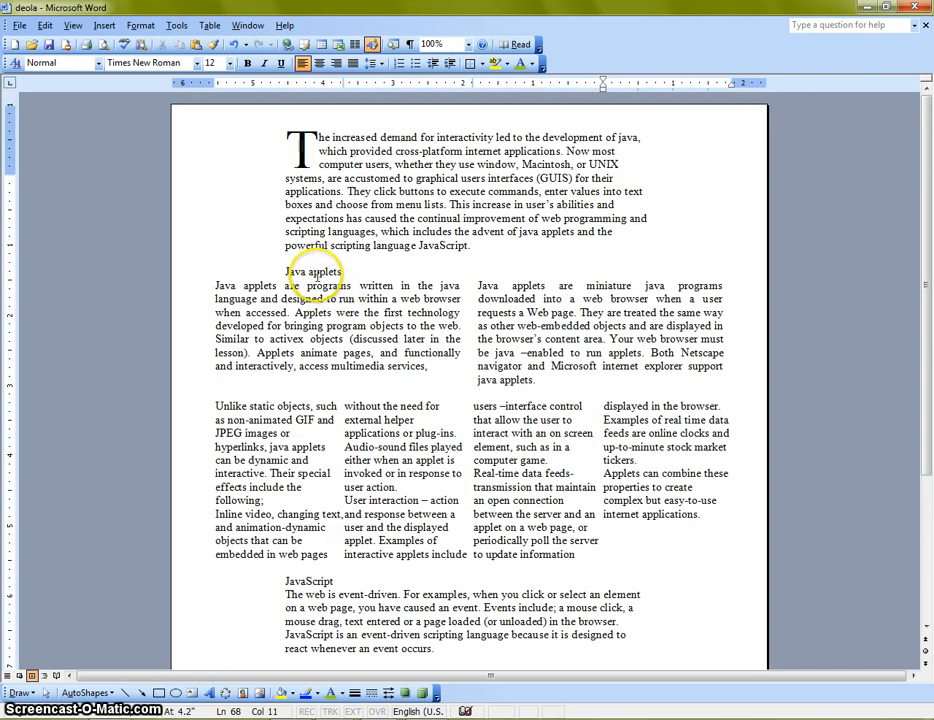